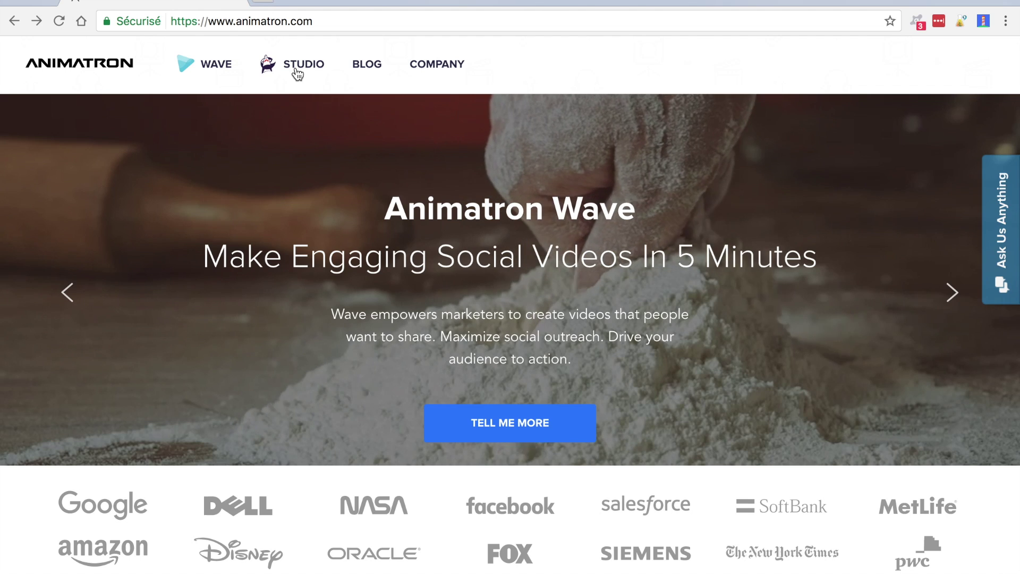
- Open Animatron Studio's pricing page and examine the Free plan's features and its video and GIF export limits
click(297, 73)
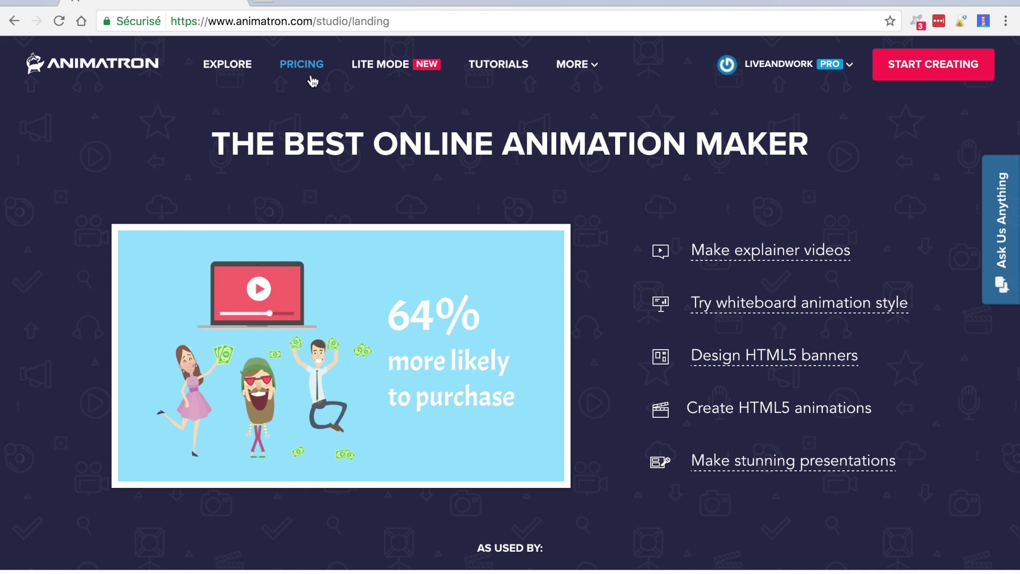
click(305, 70)
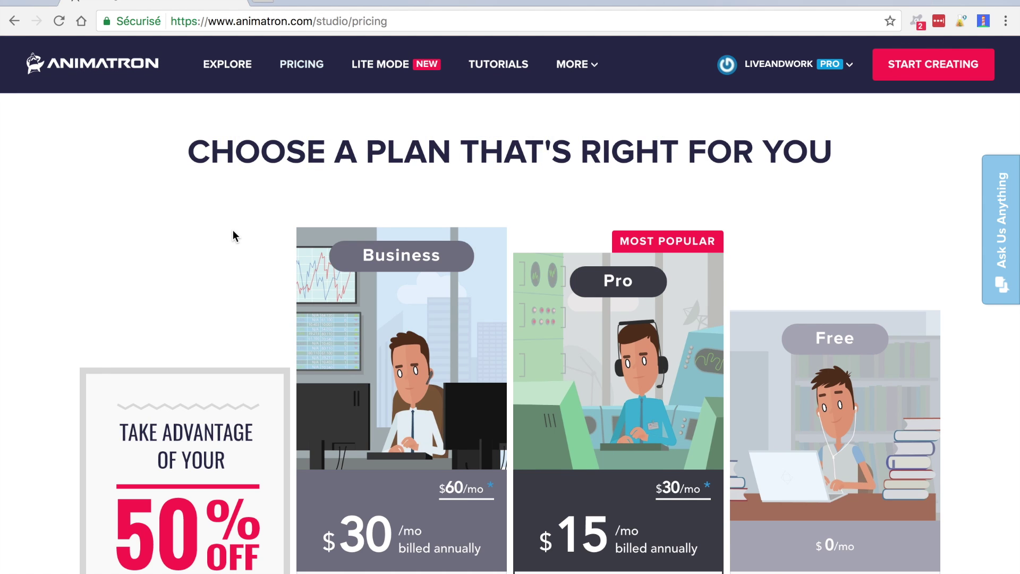
scroll(232, 230, down, 1)
scroll(232, 236, up, 1)
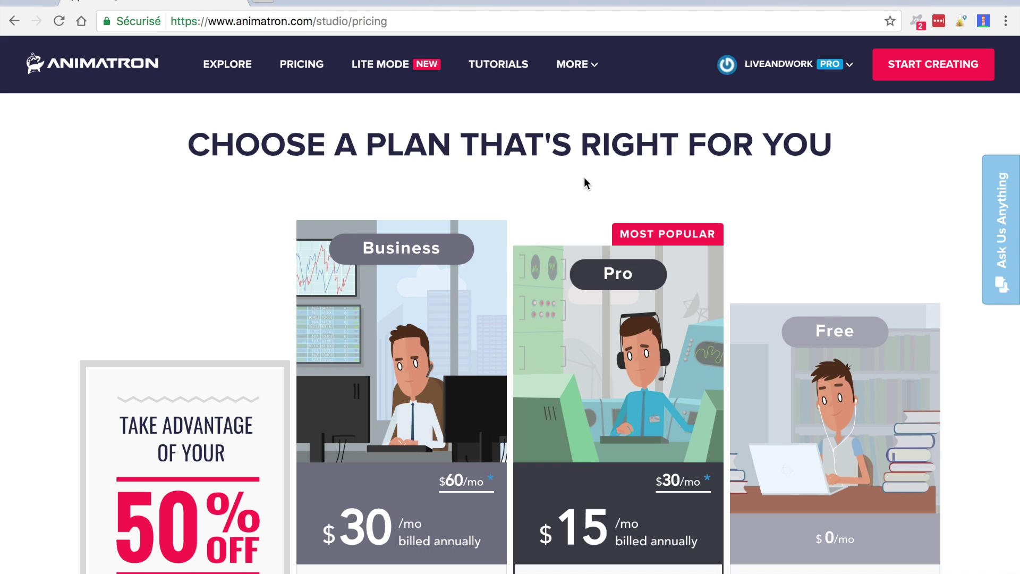
scroll(775, 212, down, 5)
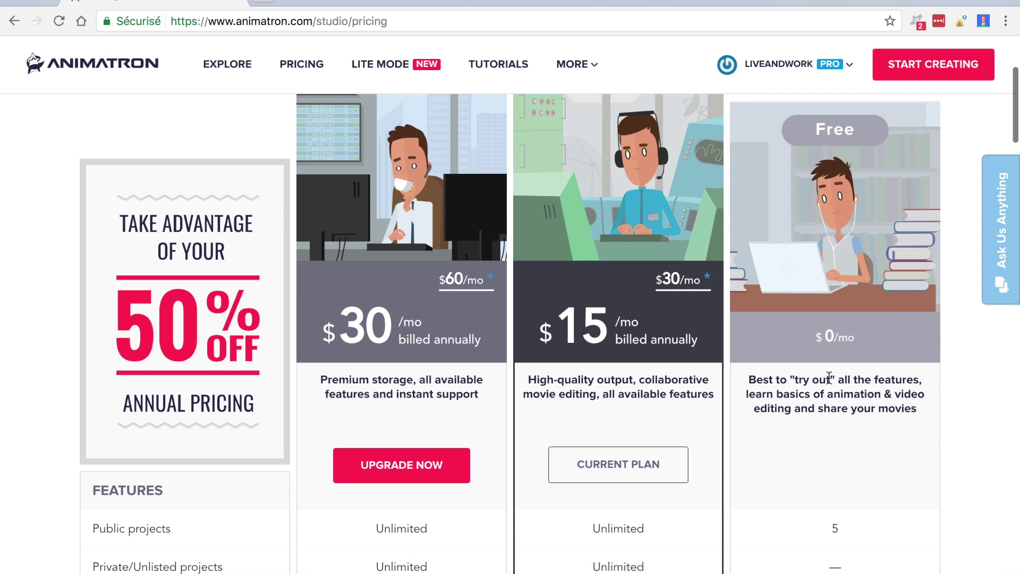
scroll(836, 394, down, 2)
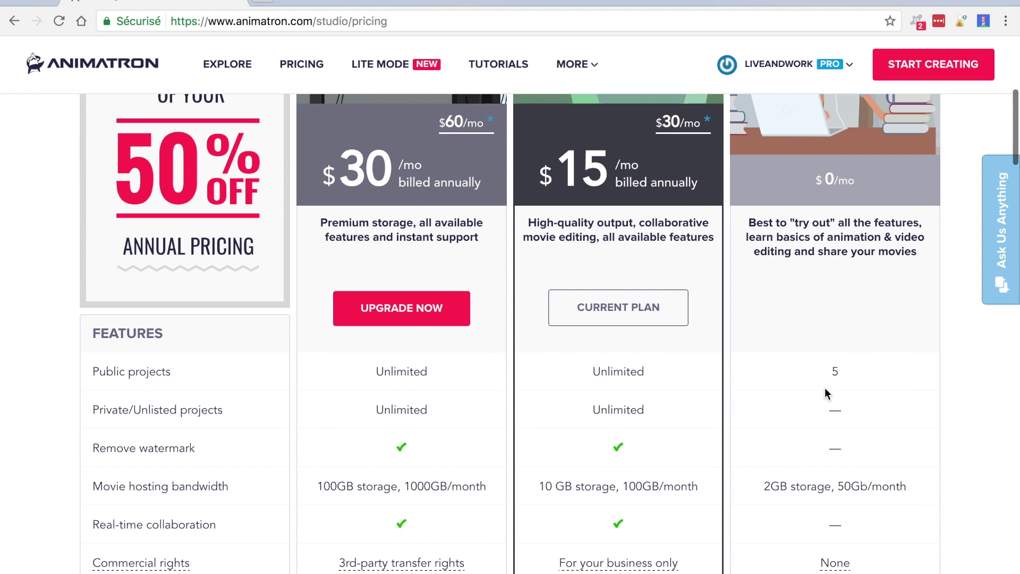
scroll(827, 371, down, 6)
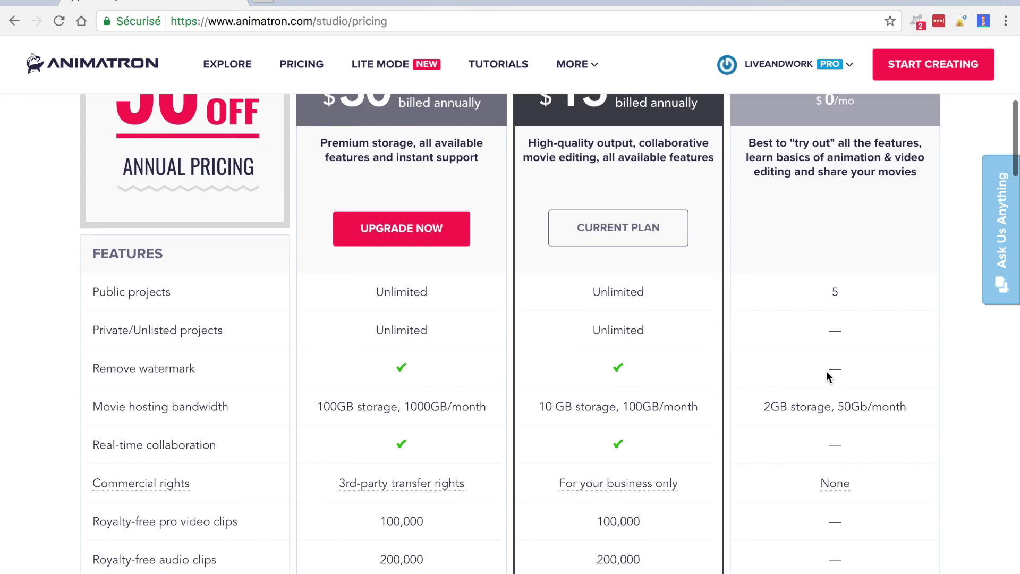
scroll(827, 372, down, 4)
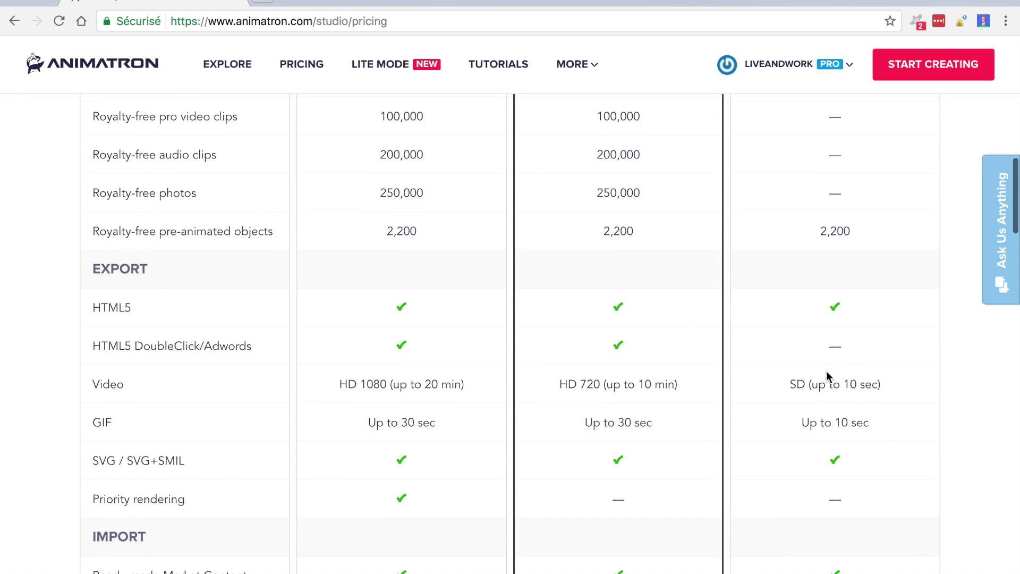
scroll(826, 371, down, 1)
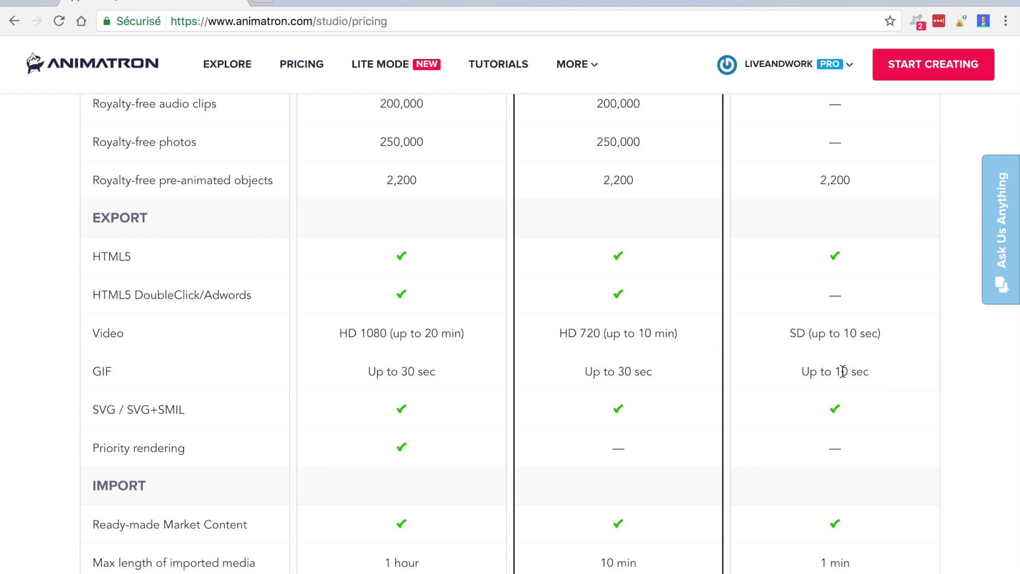
scroll(804, 370, up, 15)
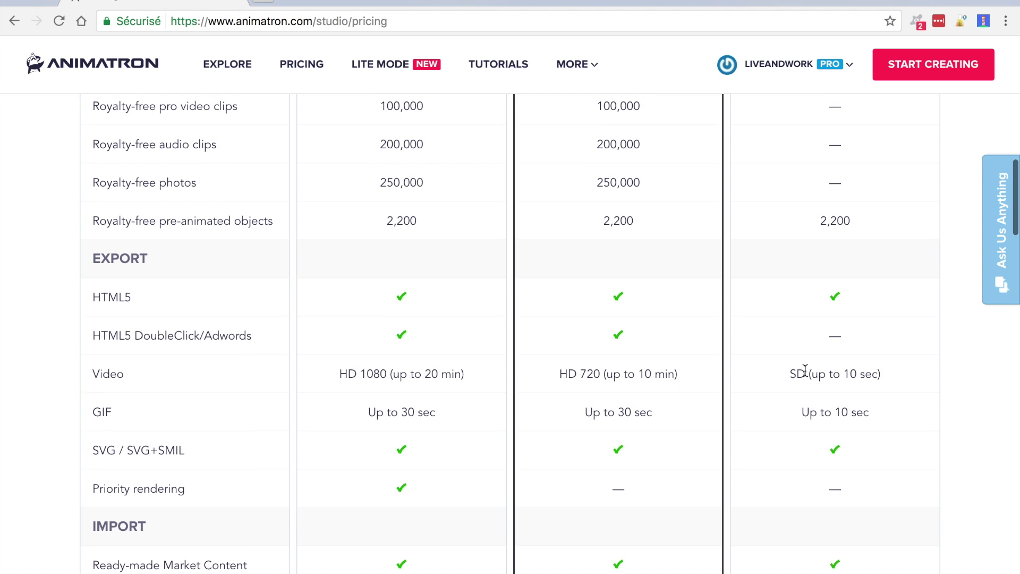
scroll(805, 370, up, 3)
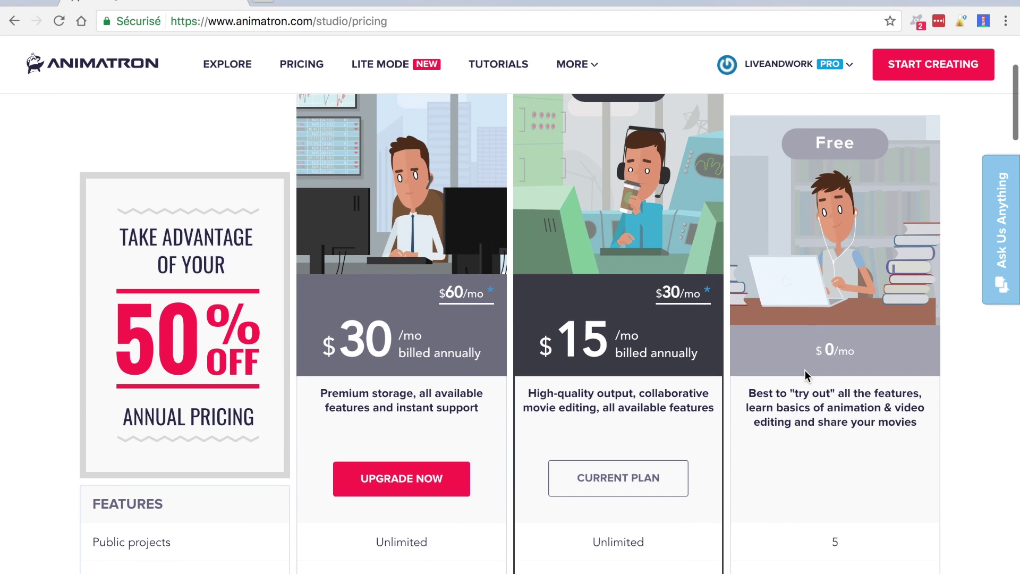
scroll(634, 218, up, 3)
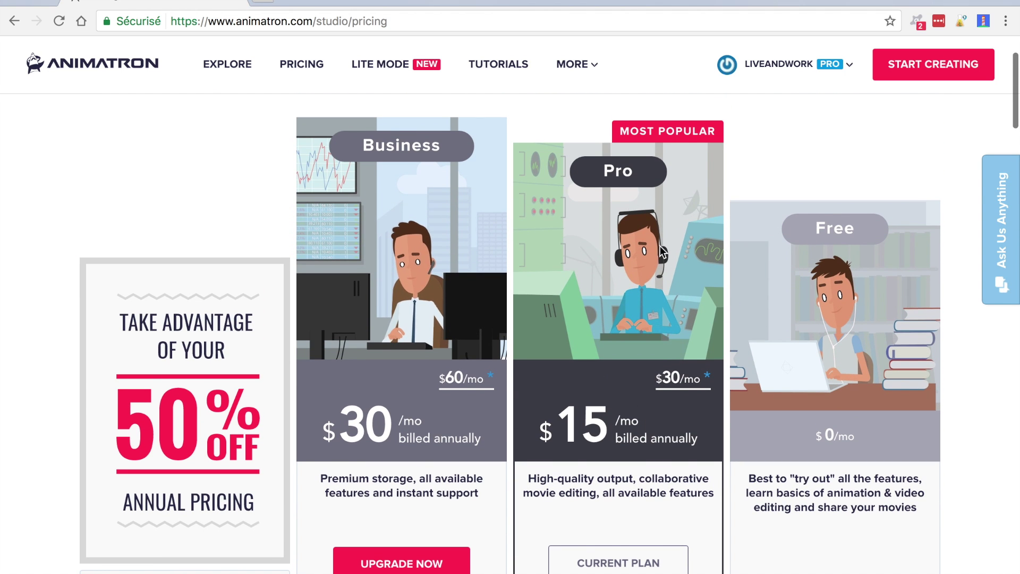
- Compare the prices and included features of the Pro and Business plans
scroll(625, 269, down, 1)
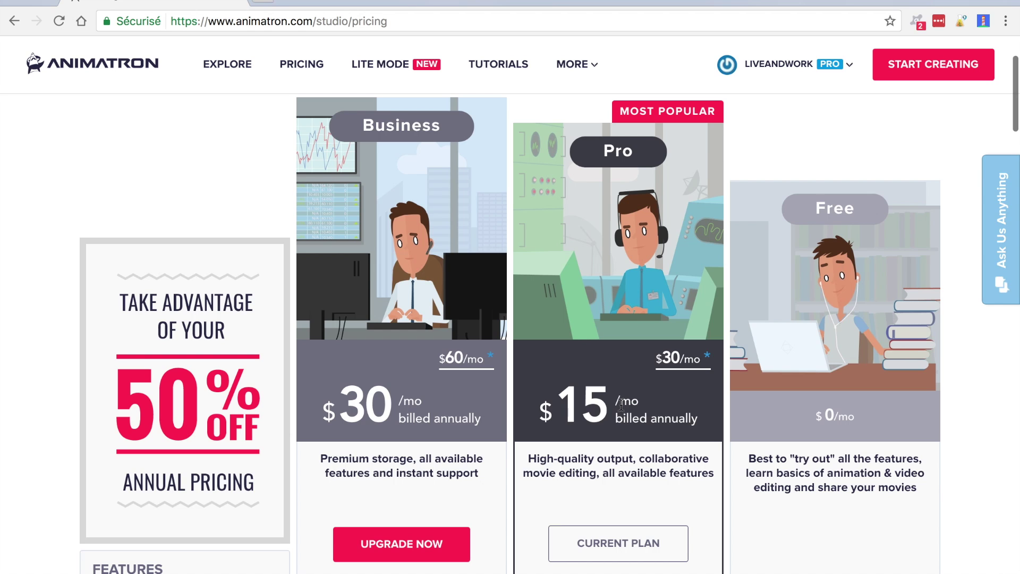
scroll(598, 405, up, 1)
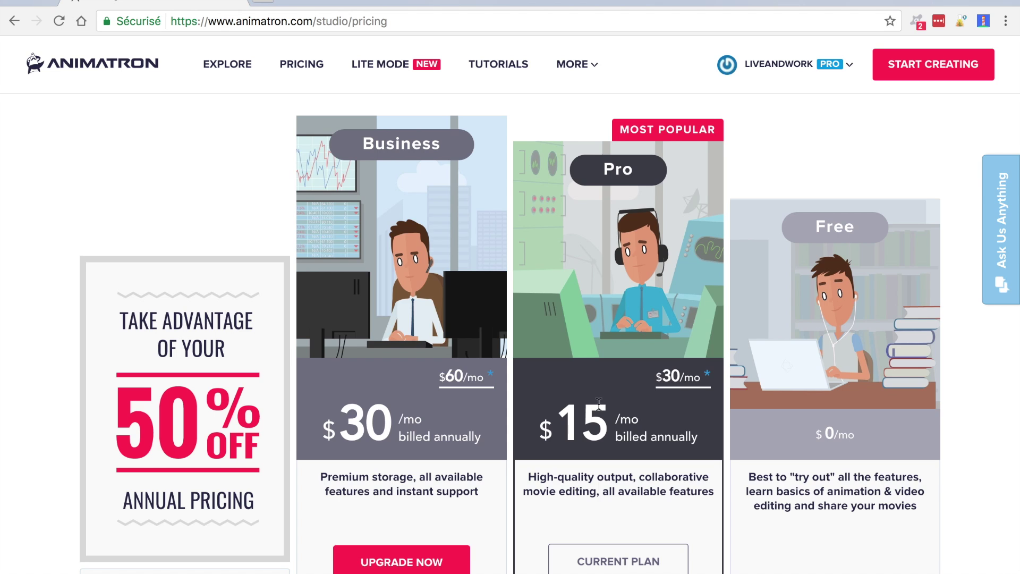
scroll(598, 404, up, 1)
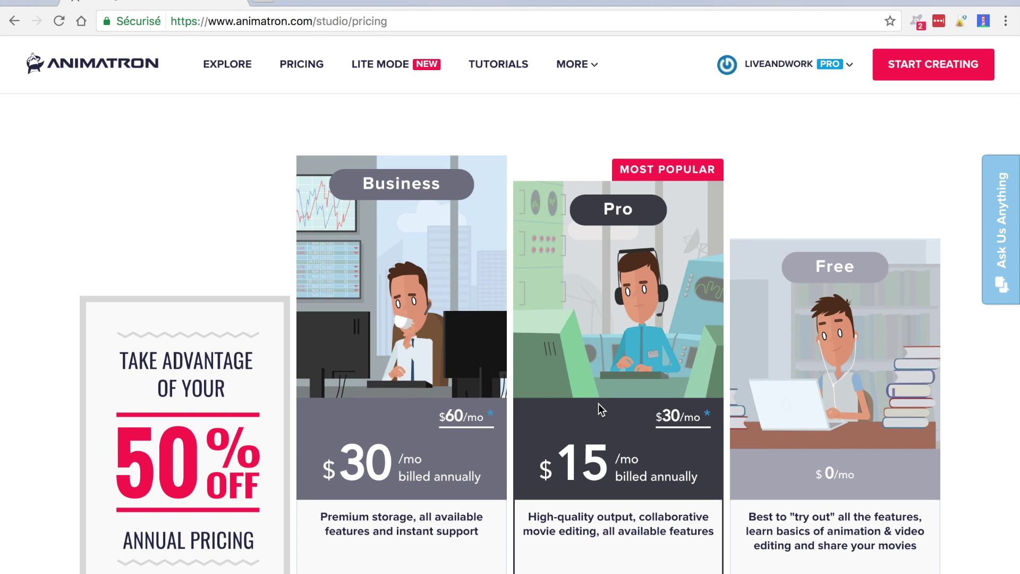
scroll(598, 403, down, 10)
scroll(598, 403, up, 5)
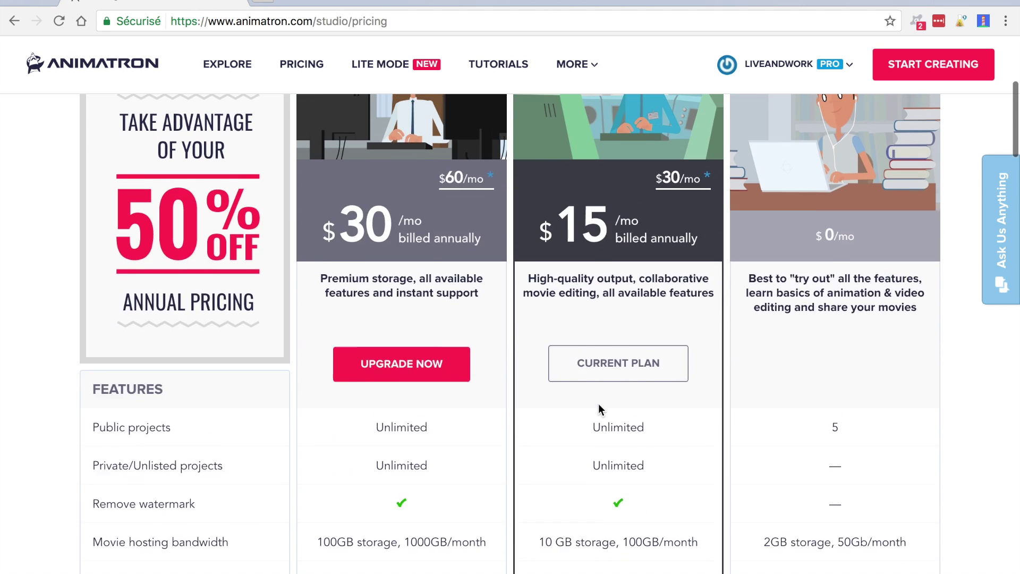
scroll(837, 405, down, 4)
scroll(837, 406, down, 2)
scroll(837, 406, up, 12)
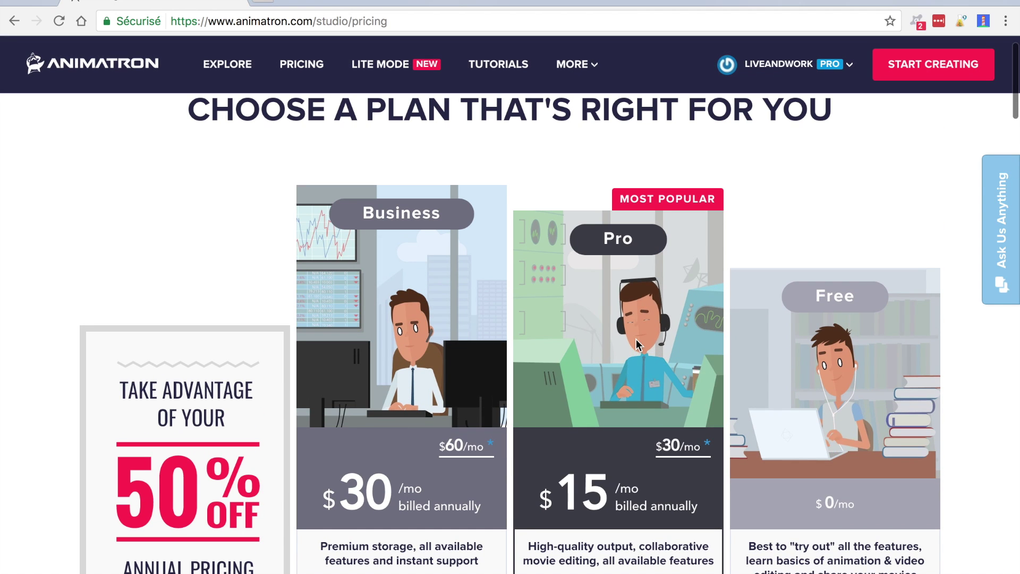
scroll(636, 343, down, 2)
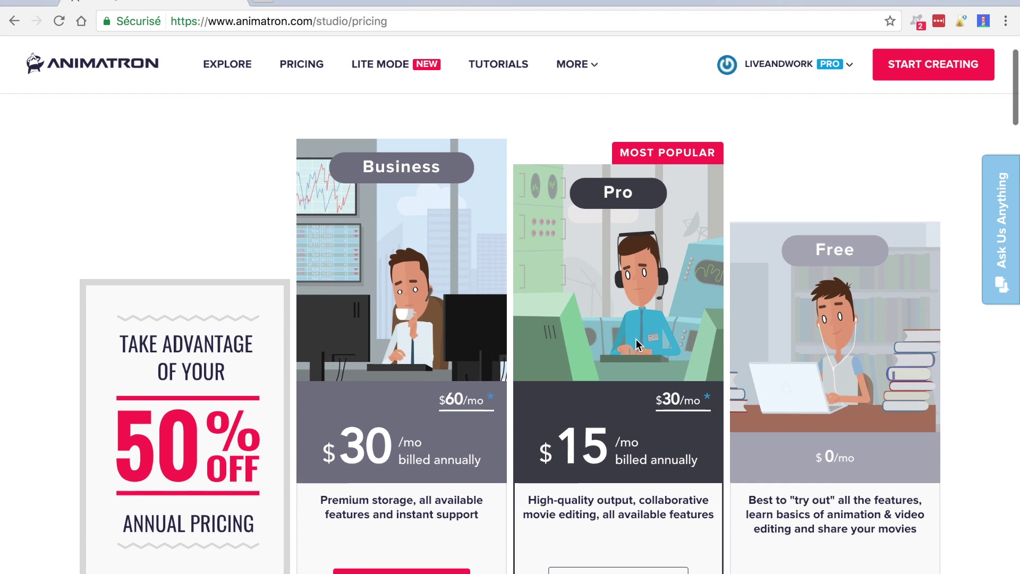
scroll(636, 339, up, 2)
- Start creating a new Studio project and set the duration of Scene 1 to 8 seconds
click(903, 73)
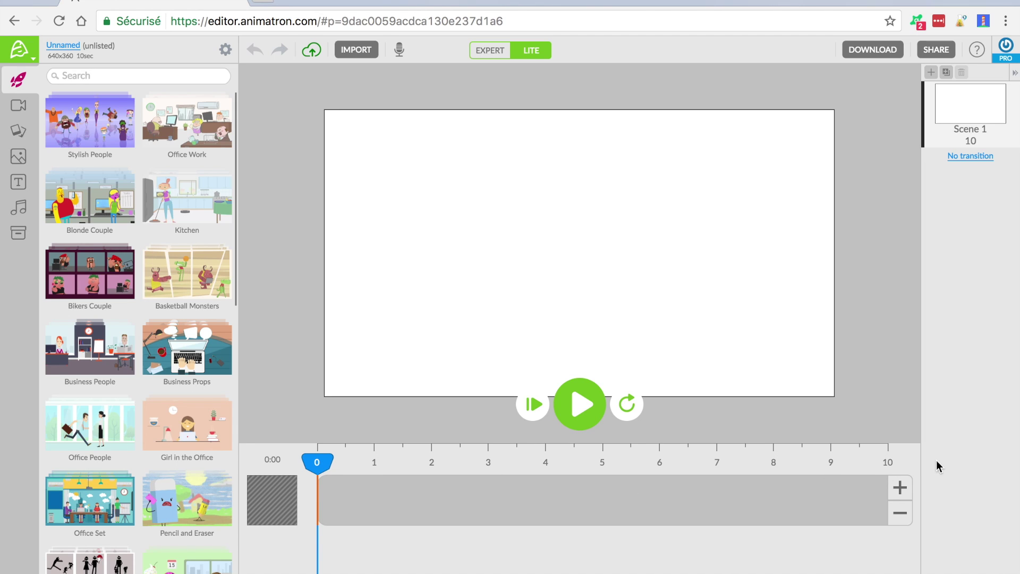
click(900, 487)
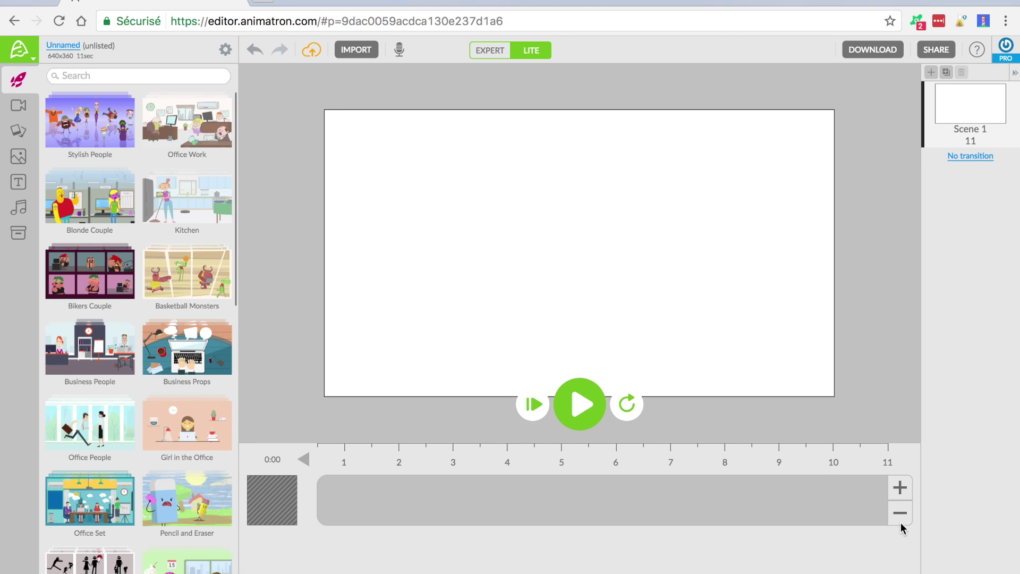
click(902, 514)
click(900, 487)
click(901, 513)
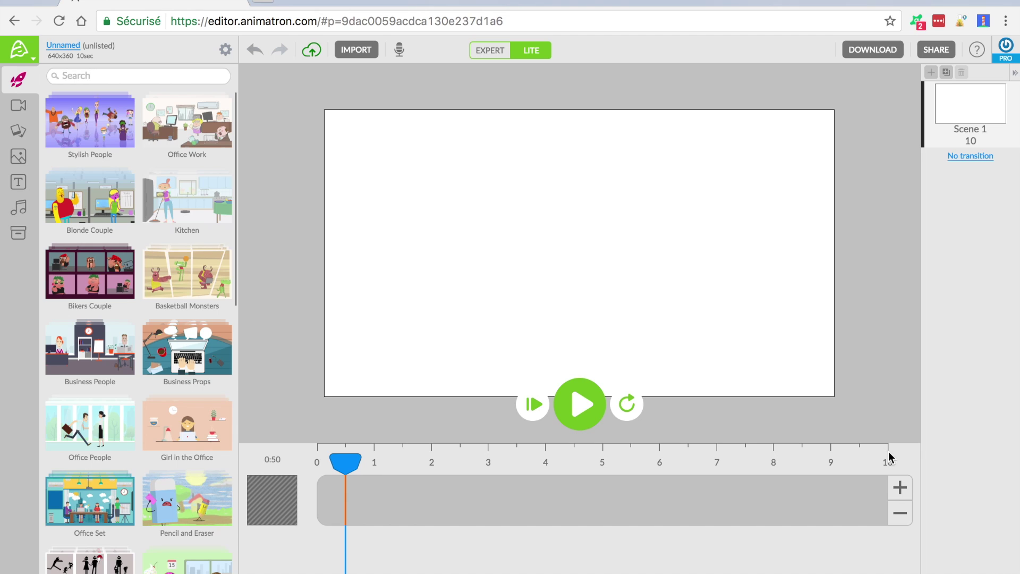
click(902, 508)
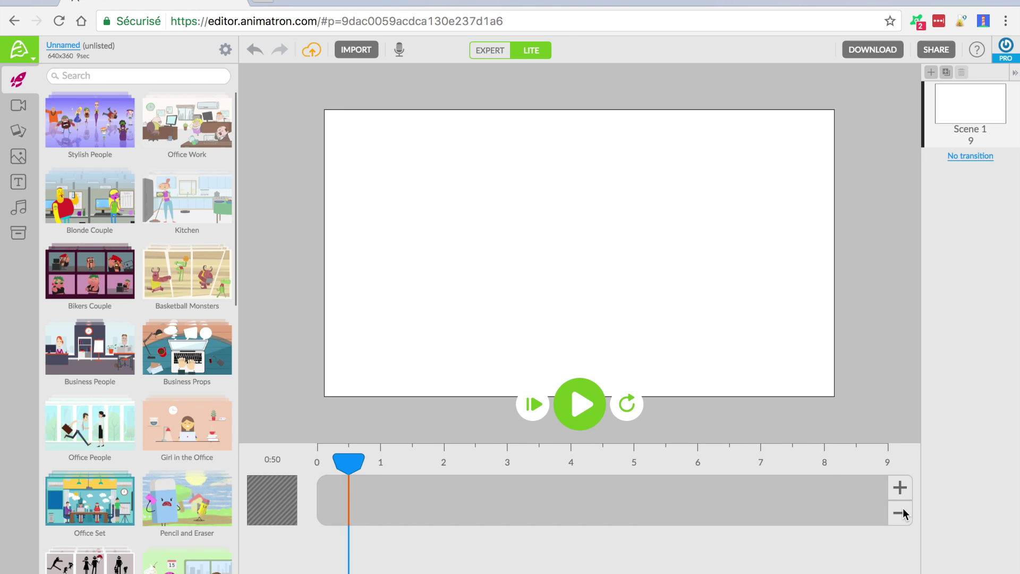
click(902, 507)
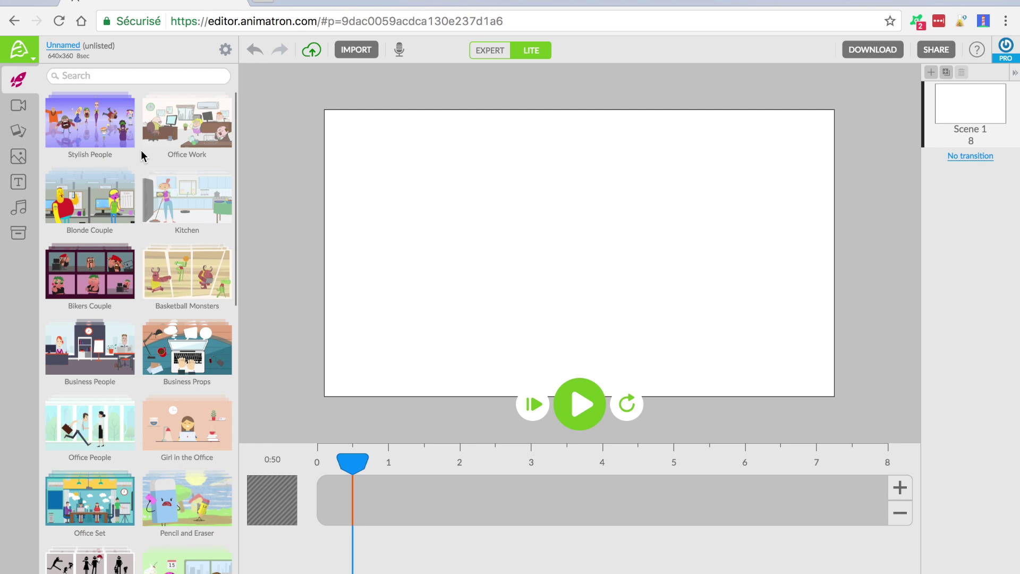
- Browse the library of animated sets and open the Girl in the Office set
scroll(141, 150, down, 1)
scroll(79, 106, up, 1)
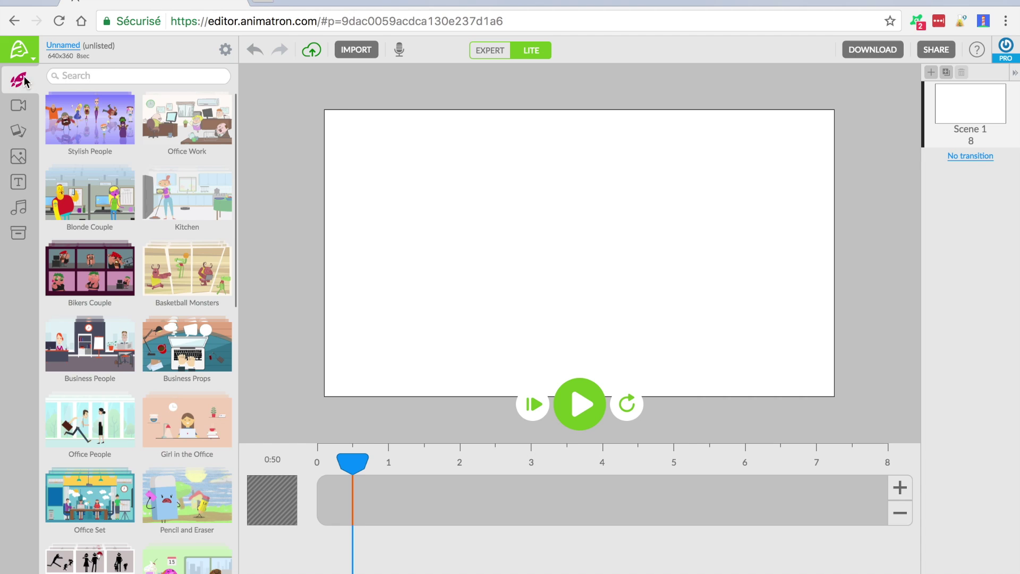
click(18, 104)
click(18, 79)
scroll(201, 141, down, 5)
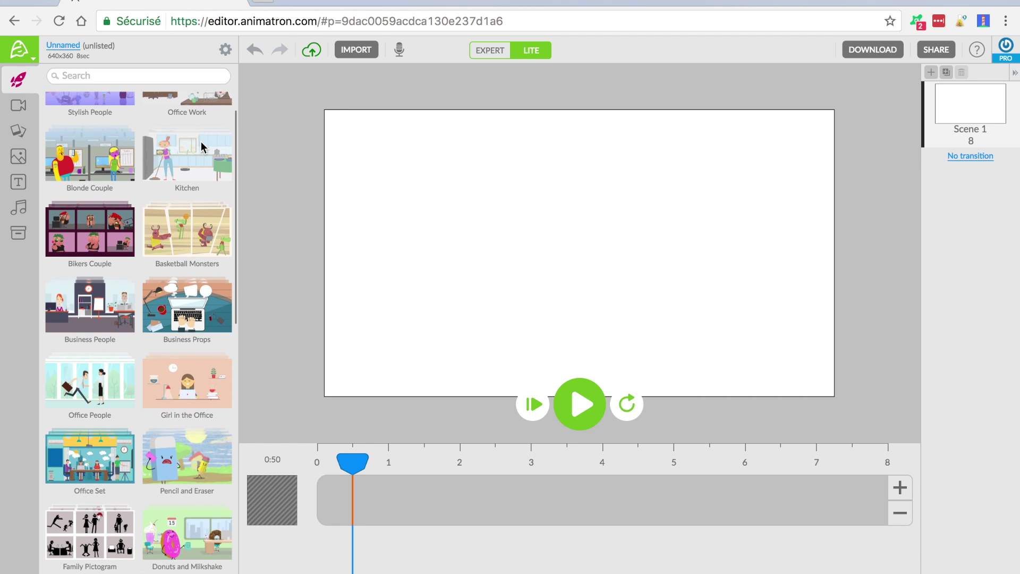
scroll(201, 142, down, 1)
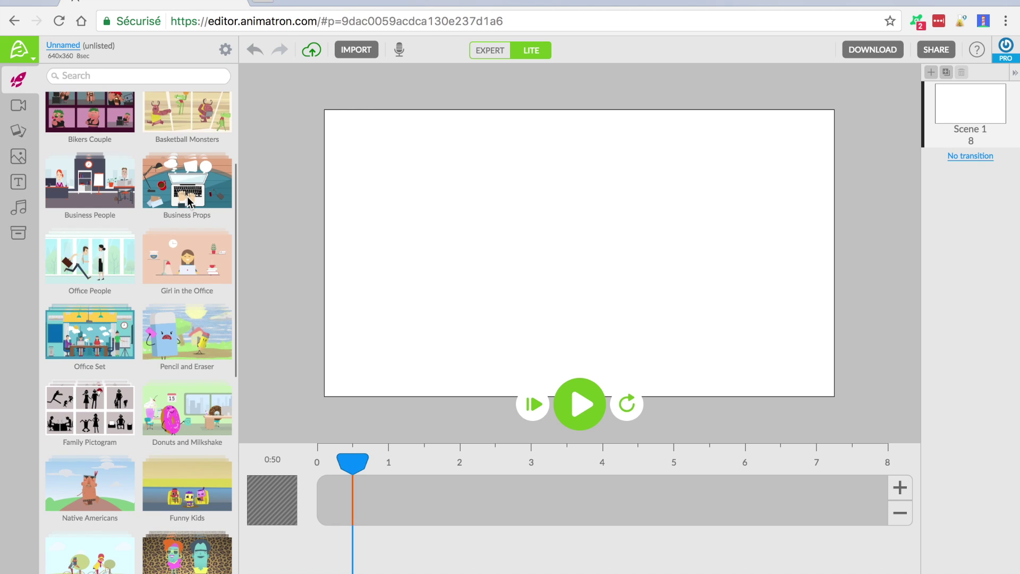
scroll(187, 198, down, 2)
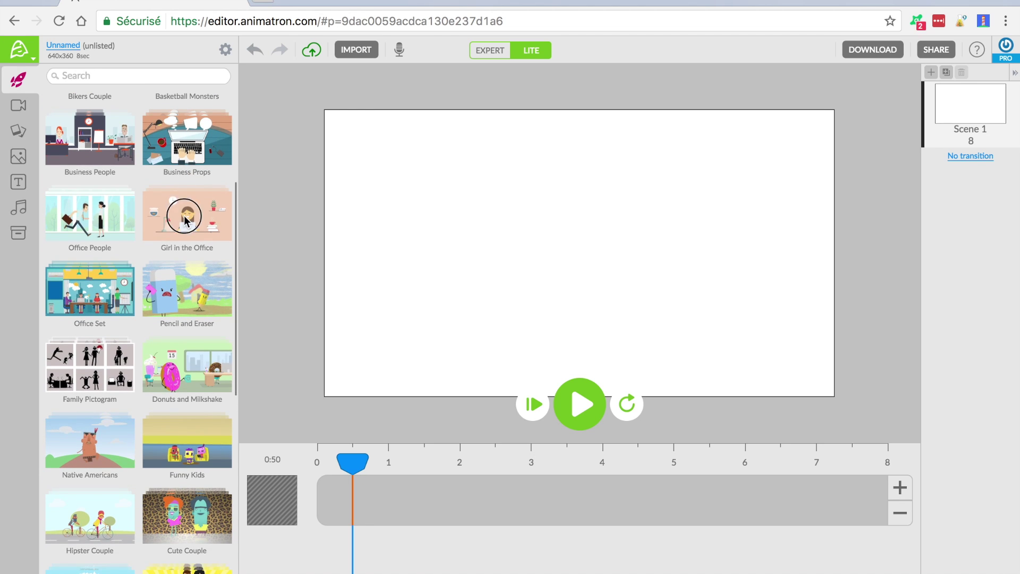
click(185, 221)
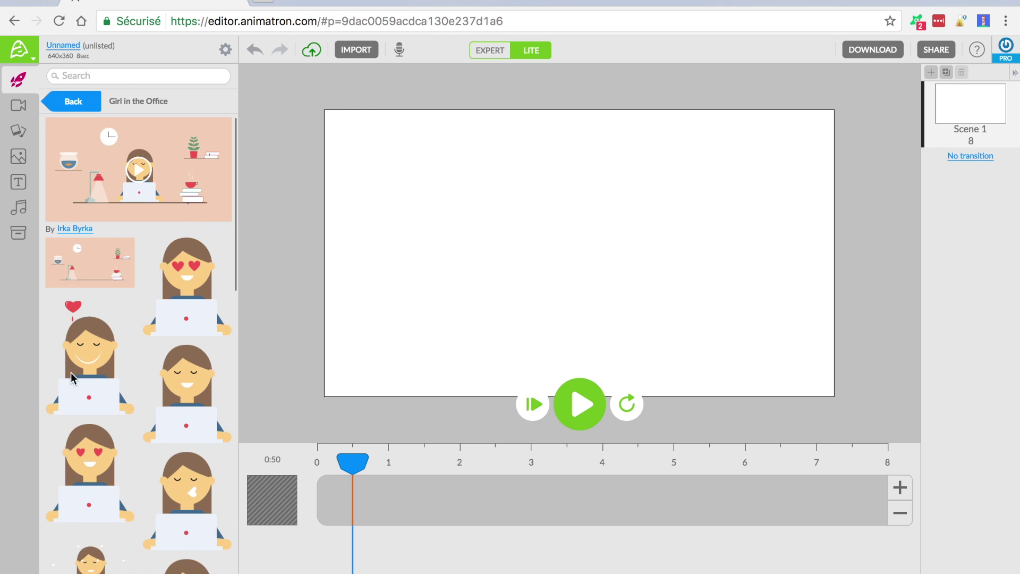
- Look through the Girl in the Office set and add its office background to Scene 1
scroll(88, 366, down, 2)
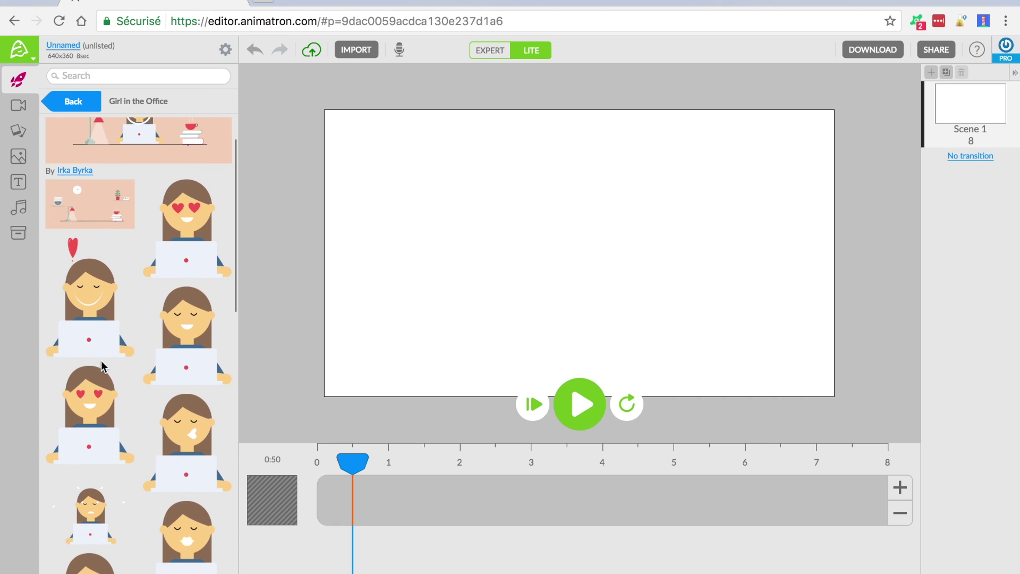
scroll(100, 366, up, 4)
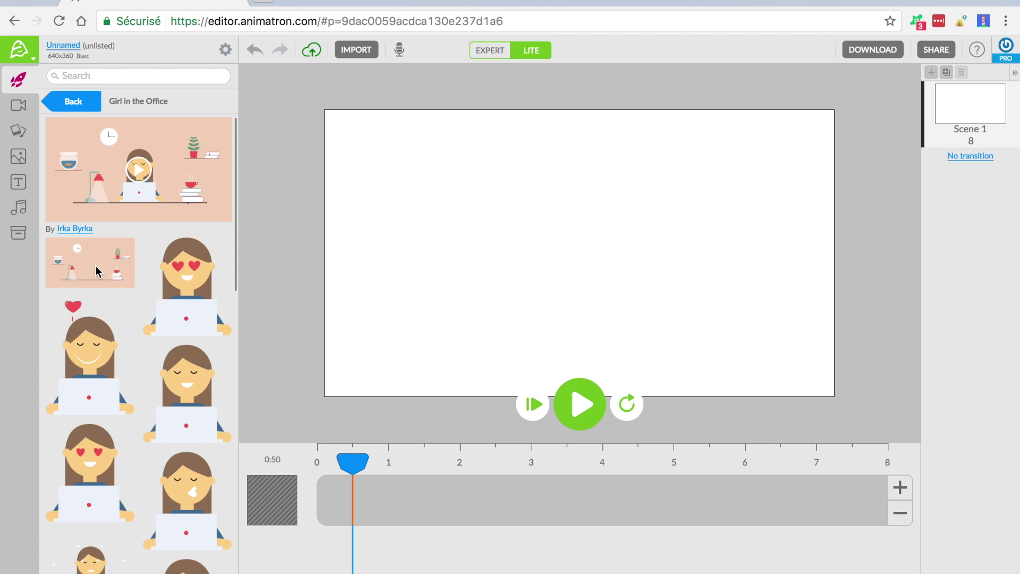
scroll(157, 364, down, 4)
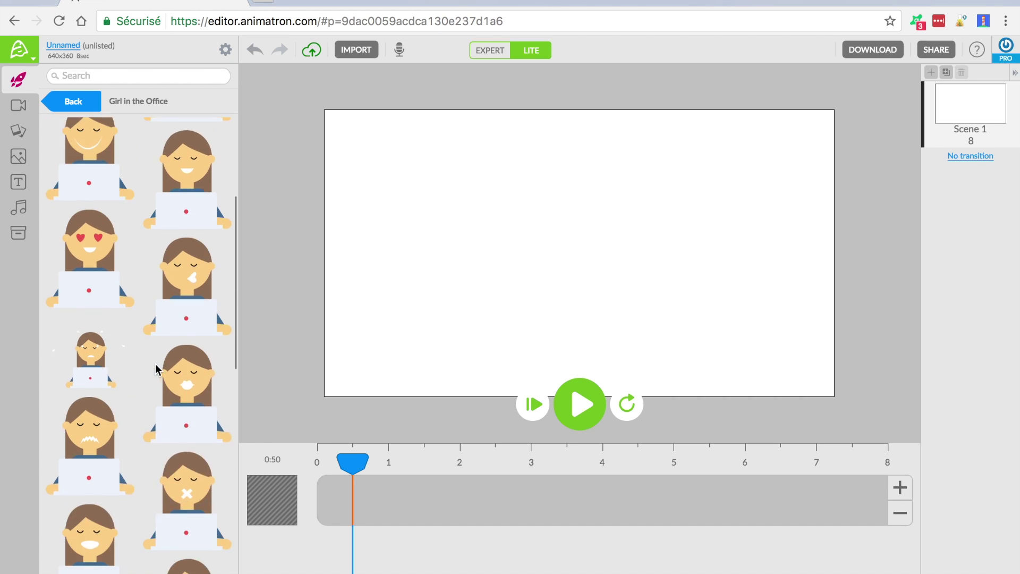
scroll(156, 368, down, 8)
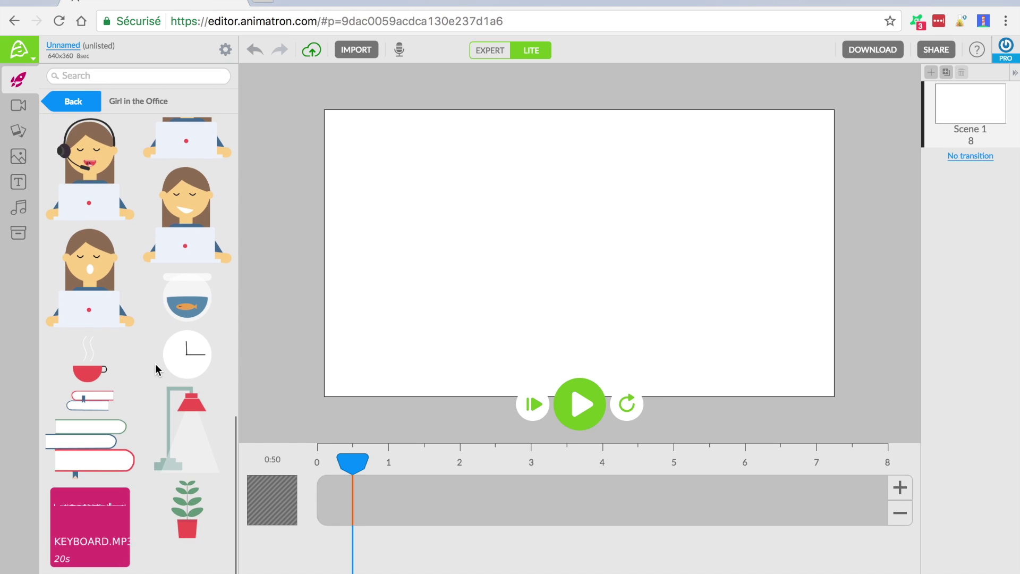
scroll(157, 368, up, 12)
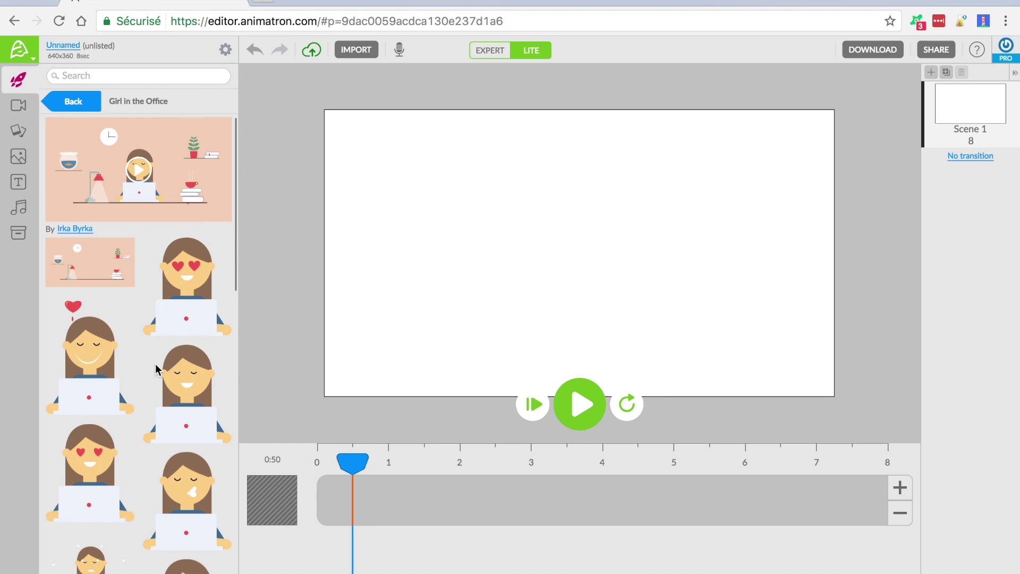
click(97, 269)
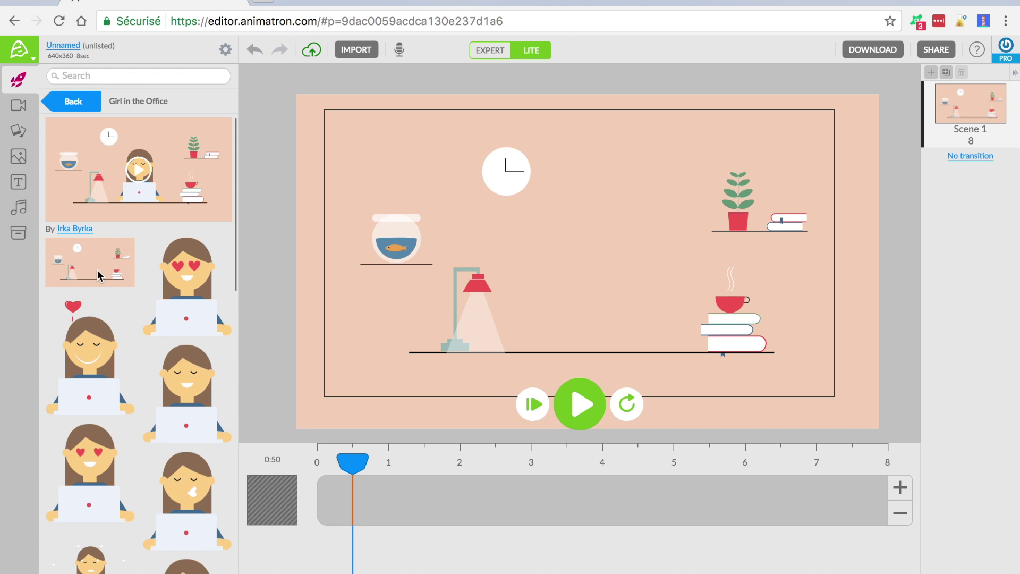
- Add the girl talking on the phone to Scene 1 and place her at the desk between the lamp and the books
scroll(129, 320, down, 2)
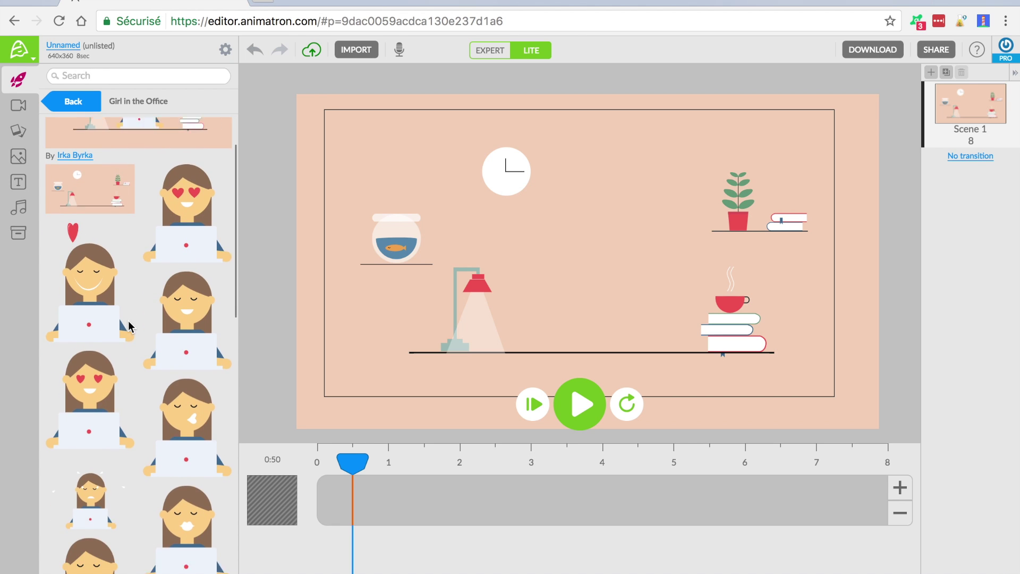
scroll(129, 321, down, 4)
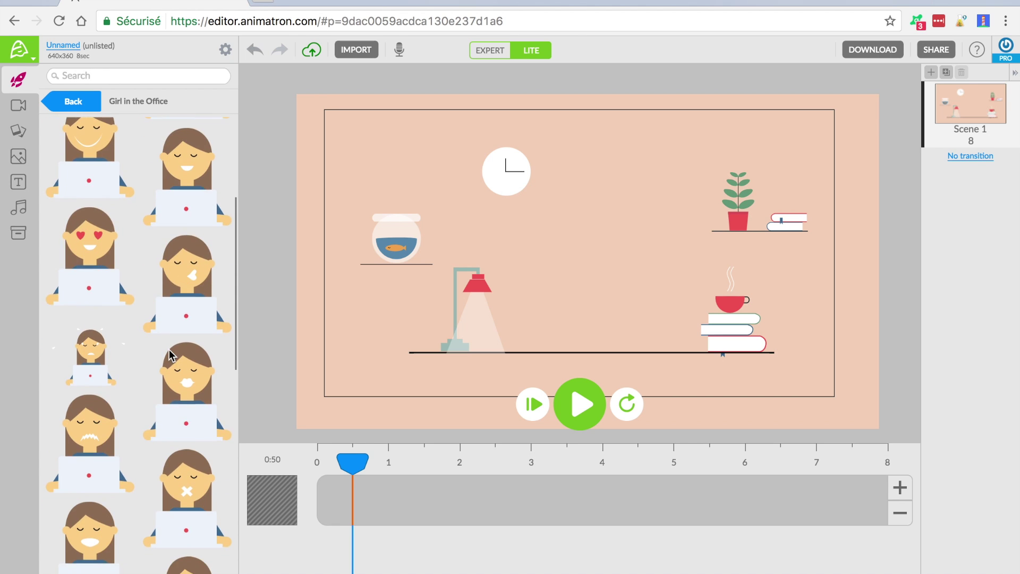
scroll(169, 355, down, 4)
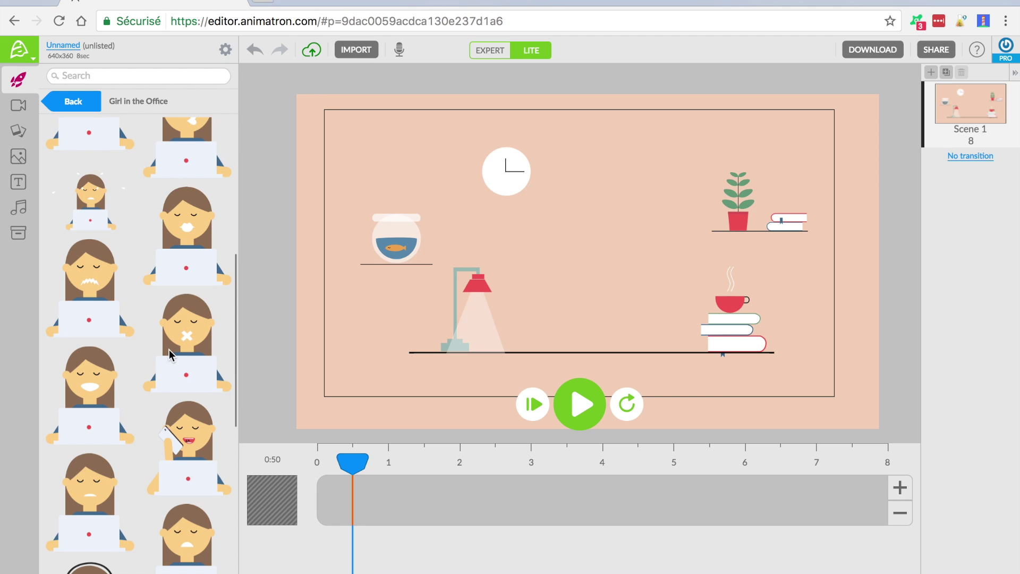
scroll(169, 350, down, 4)
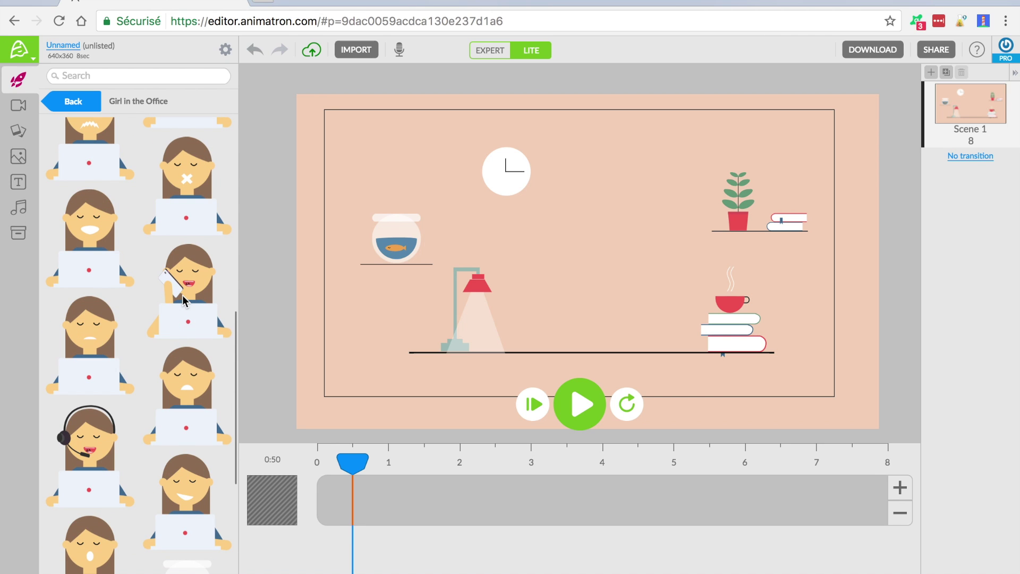
click(183, 295)
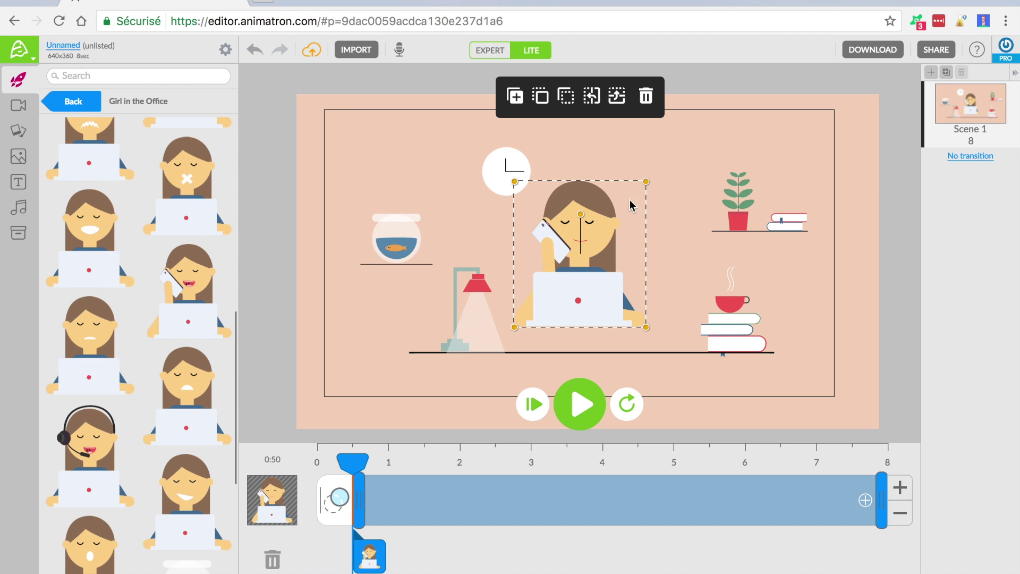
drag(514, 234, 457, 235)
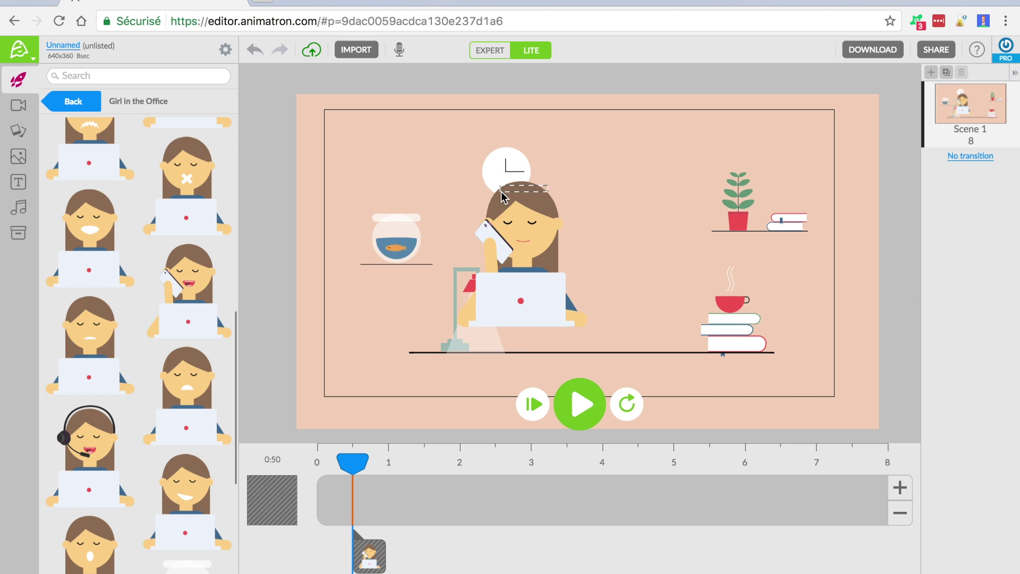
drag(557, 182, 641, 208)
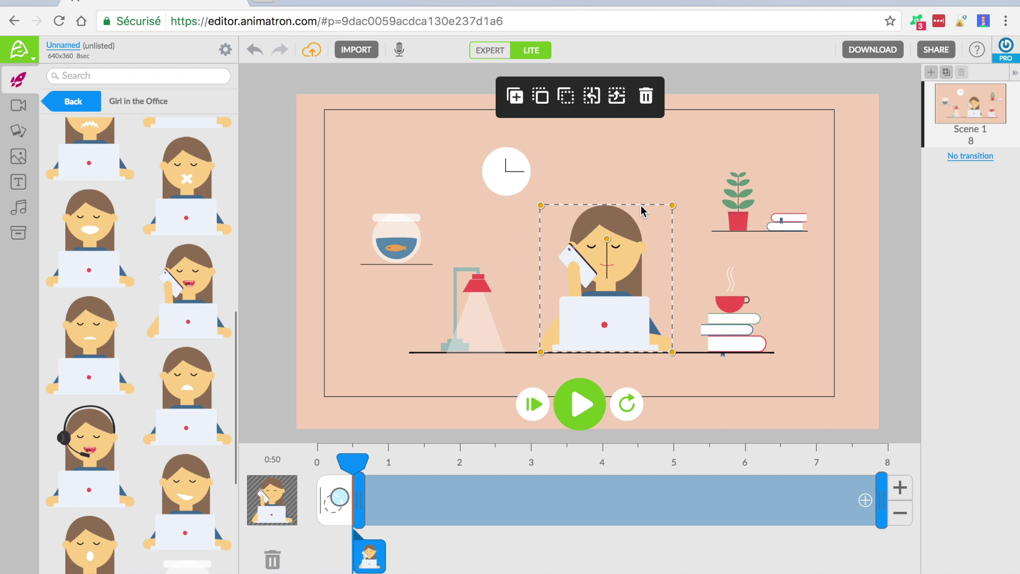
click(641, 370)
- Trim the phone girl's clip on the timeline to run from 2 to 6 seconds
click(375, 559)
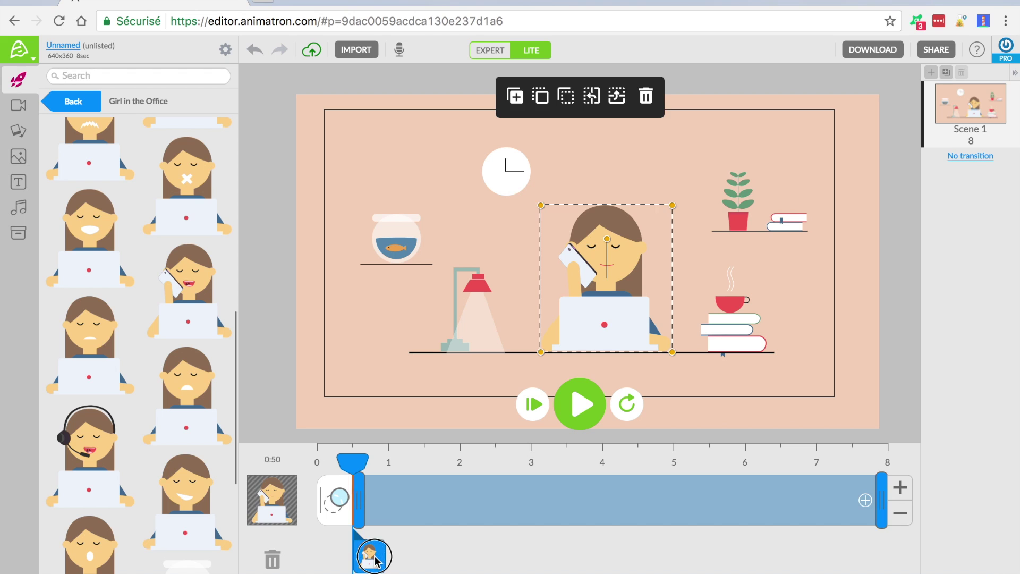
drag(357, 499, 460, 503)
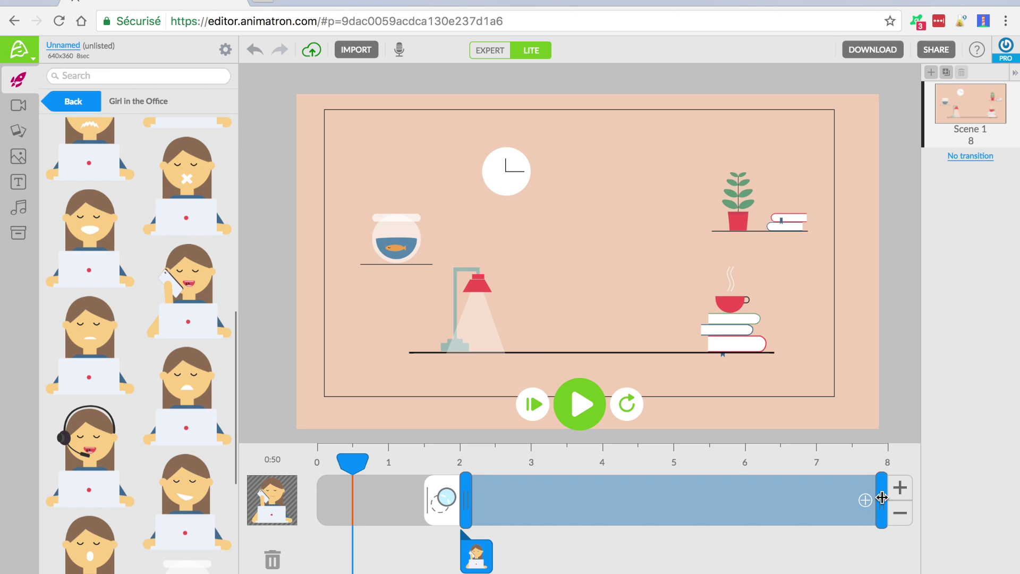
mouse_move(748, 483)
mouse_down()
mouse_move(667, 483)
mouse_move(753, 487)
mouse_up()
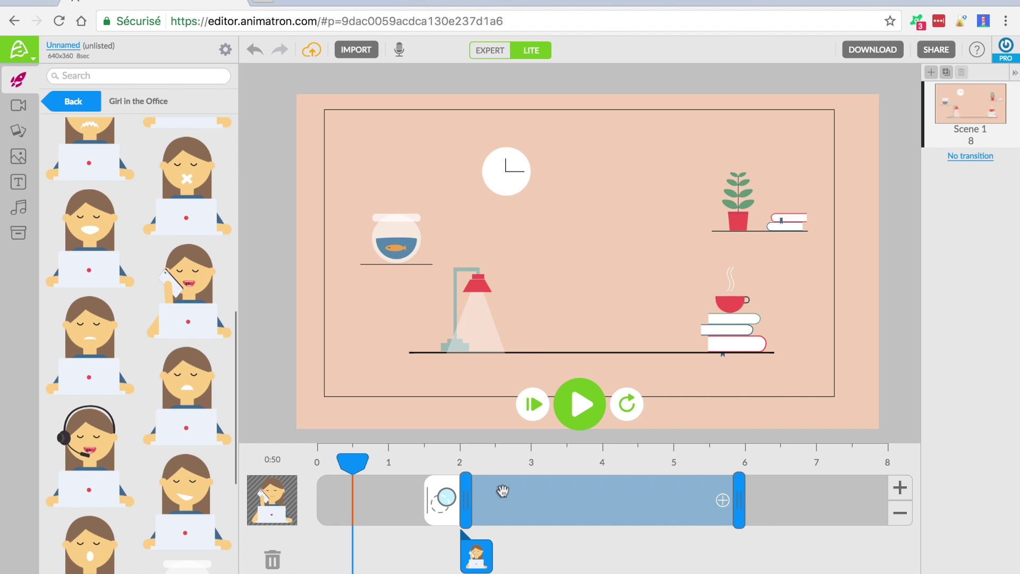
- Preview the Draw effect with the human hand and try the human hand From Left entrance on the phone girl
click(445, 508)
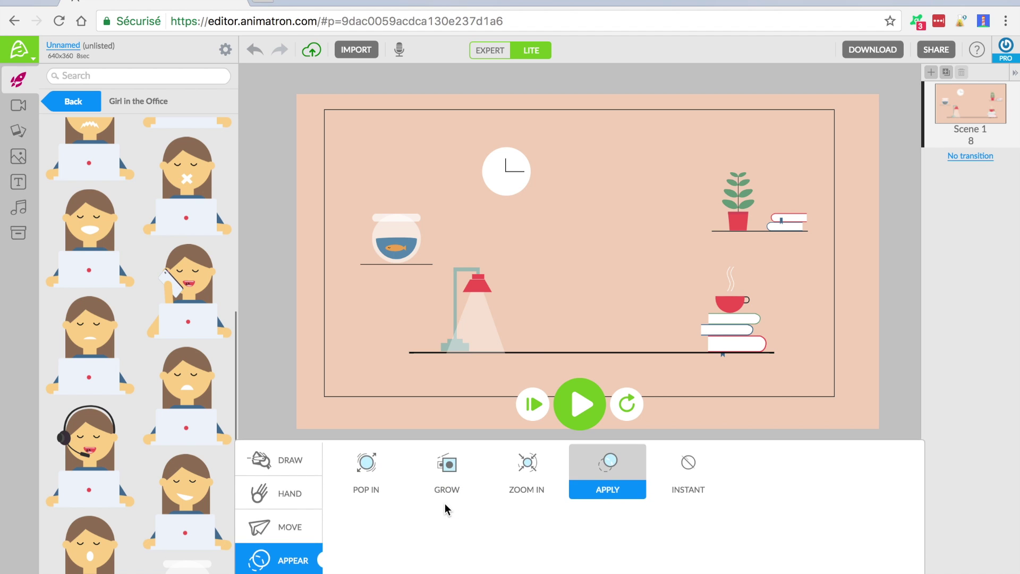
click(291, 466)
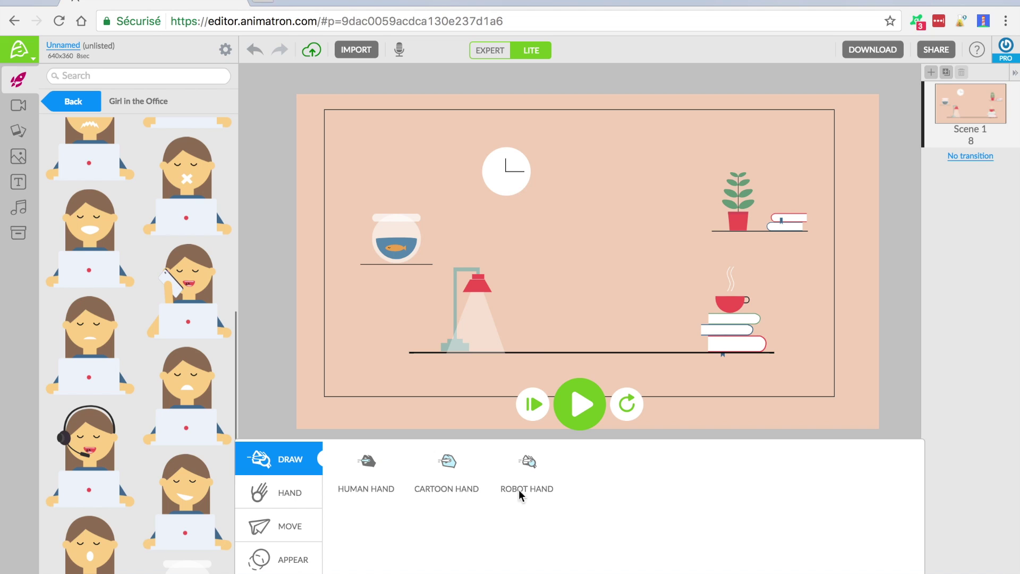
click(287, 496)
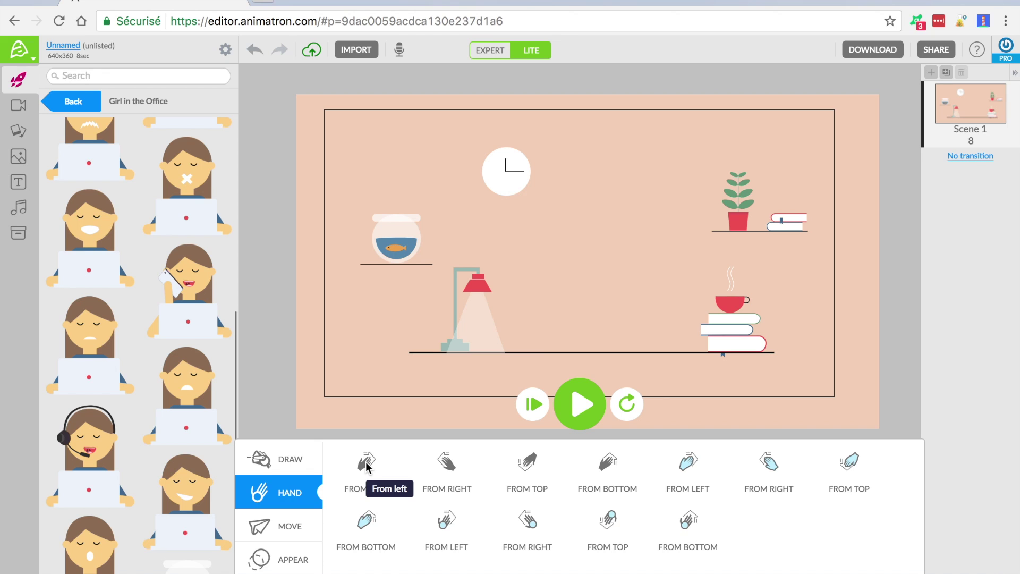
click(288, 466)
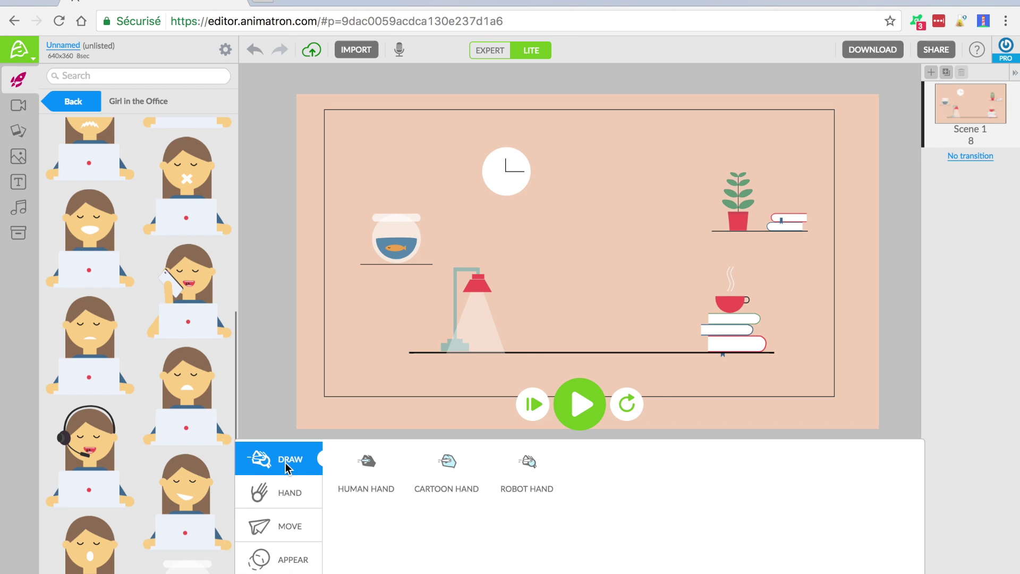
mouse_move(368, 468)
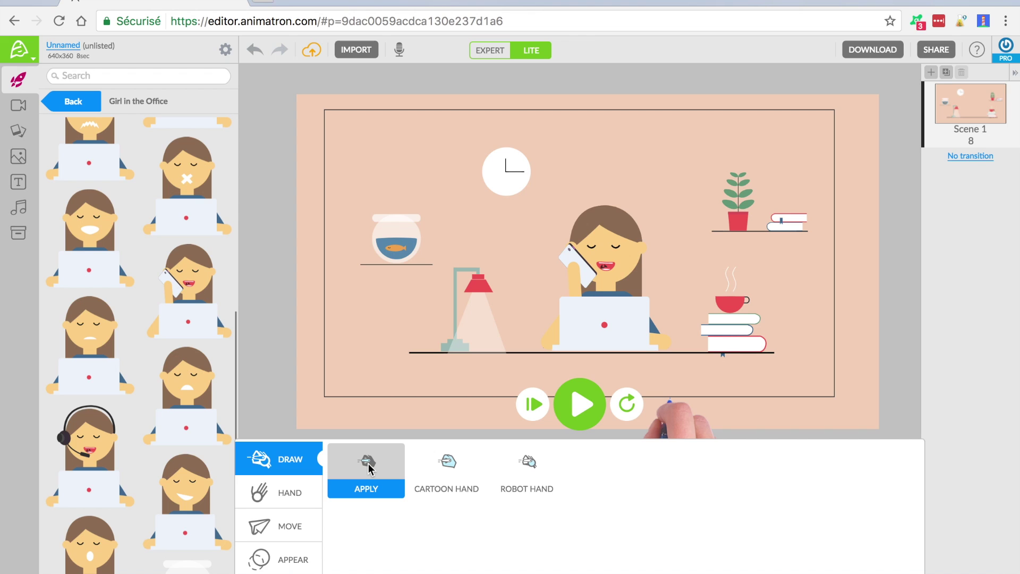
click(263, 496)
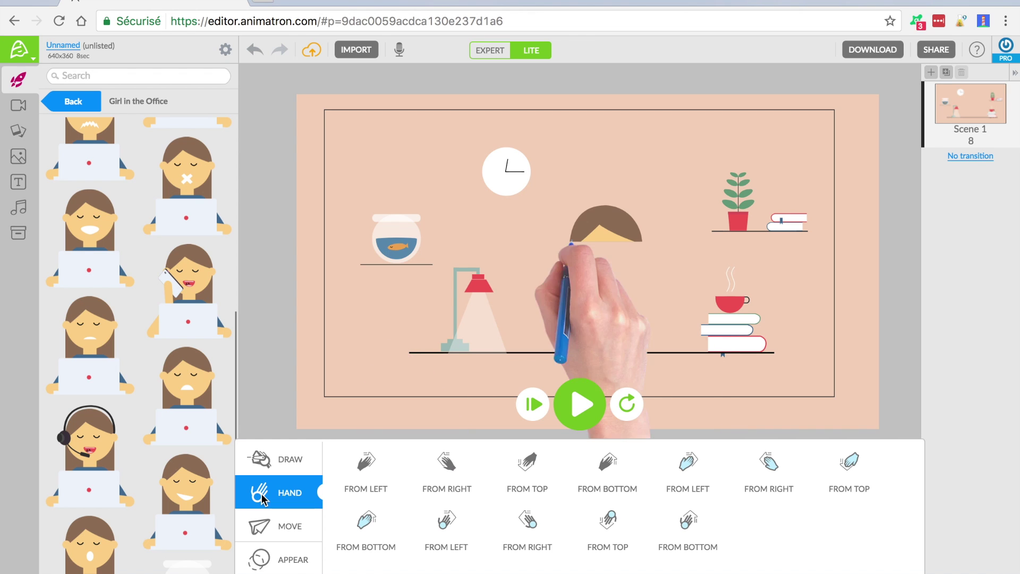
click(370, 466)
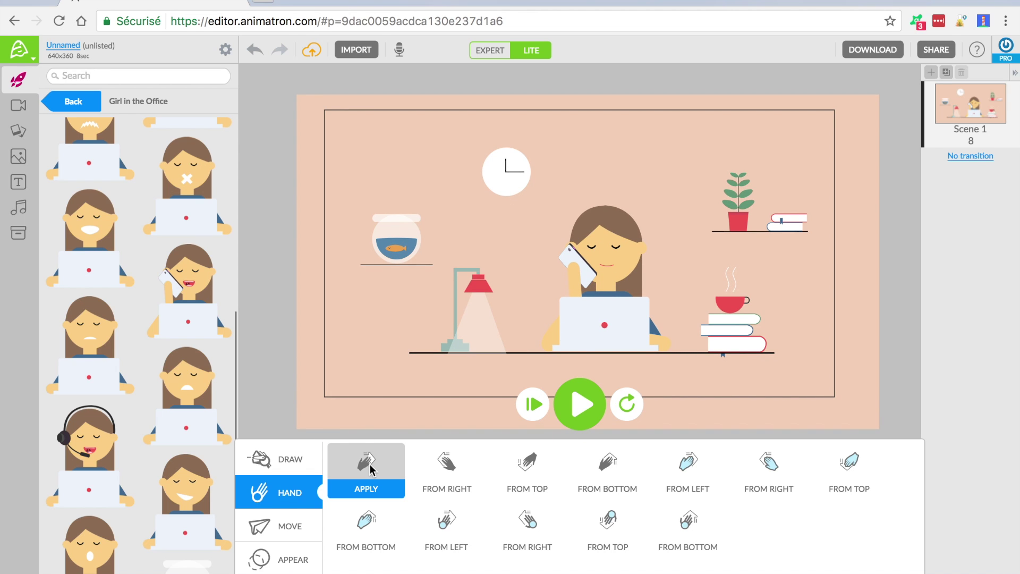
- Extend the phone girl's entrance transition so that it starts at 0 seconds and lasts 2 seconds
click(248, 398)
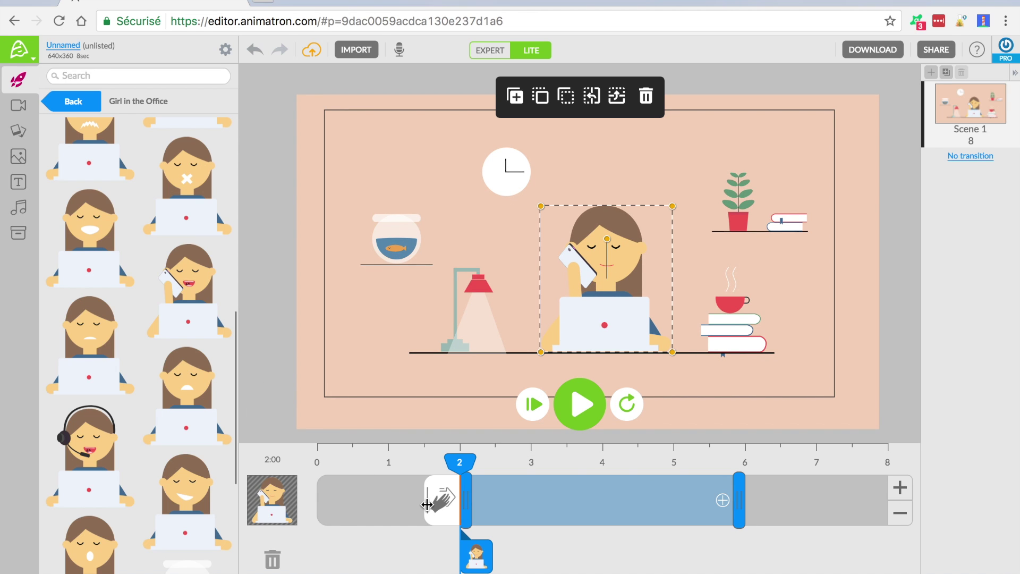
mouse_move(428, 500)
mouse_down()
mouse_move(382, 496)
mouse_move(423, 497)
mouse_up()
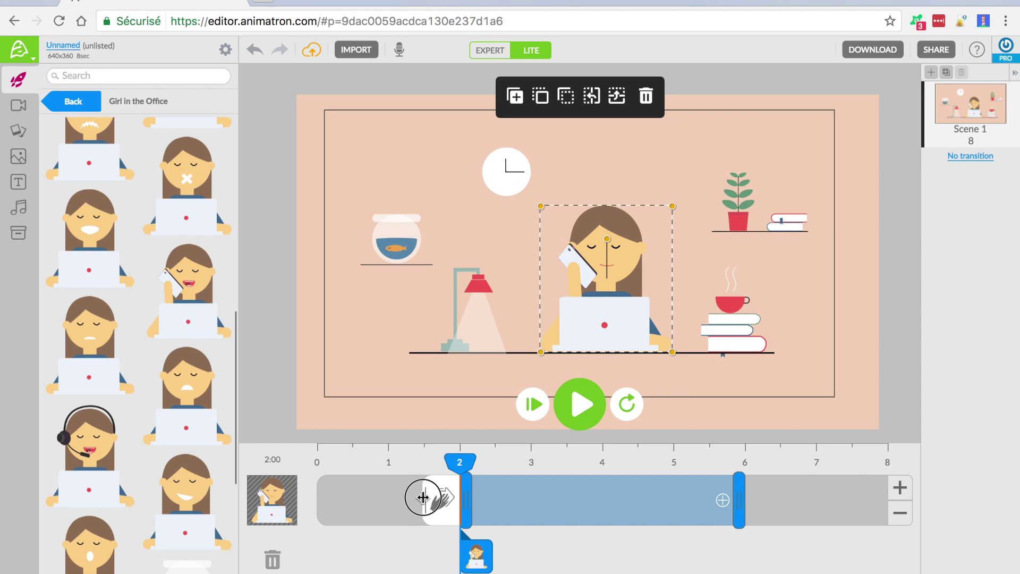
drag(423, 497, 312, 494)
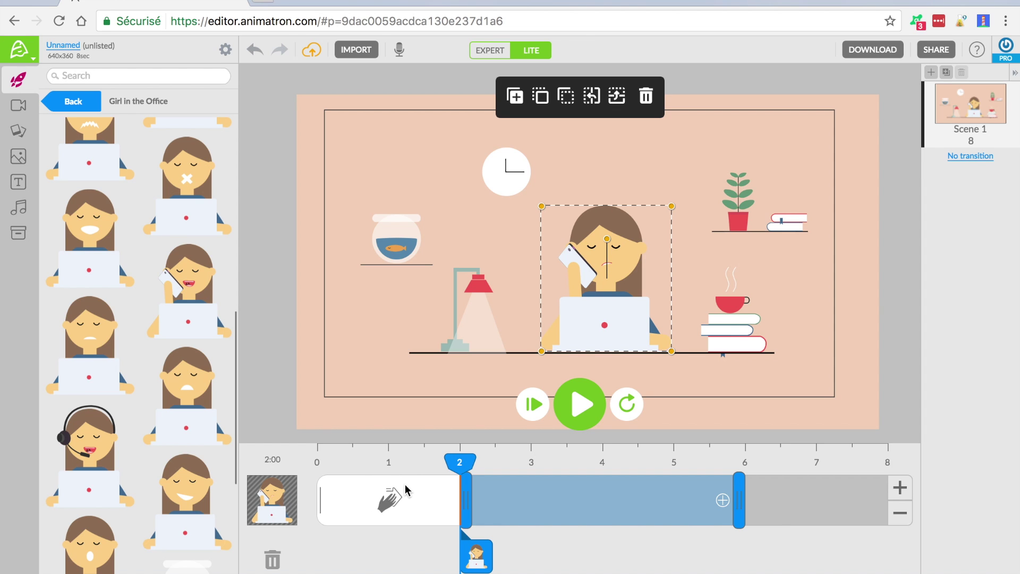
- Try the human hand Draw effect and the human hand From Left and From Top entrances on the phone girl
click(402, 498)
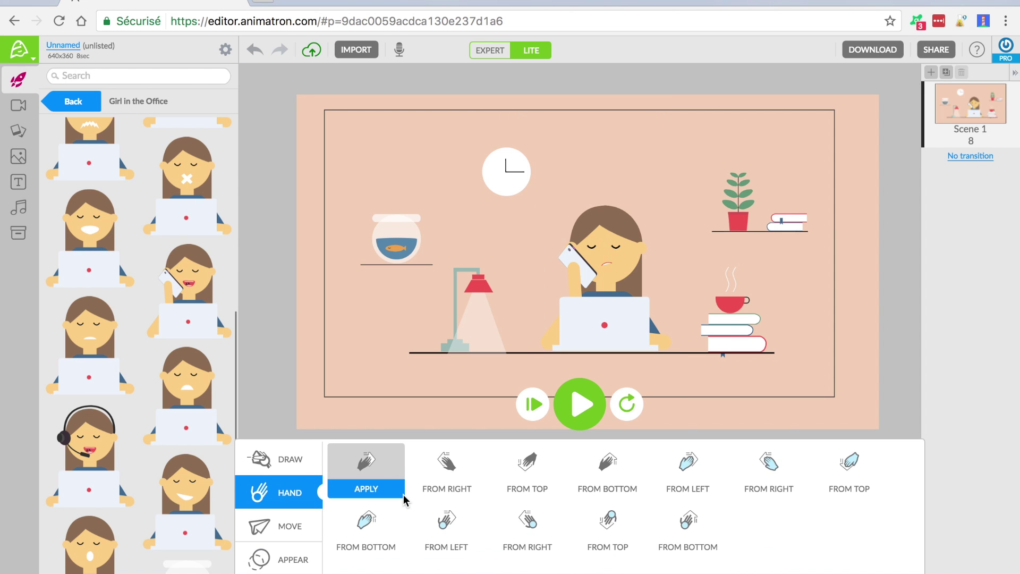
click(282, 466)
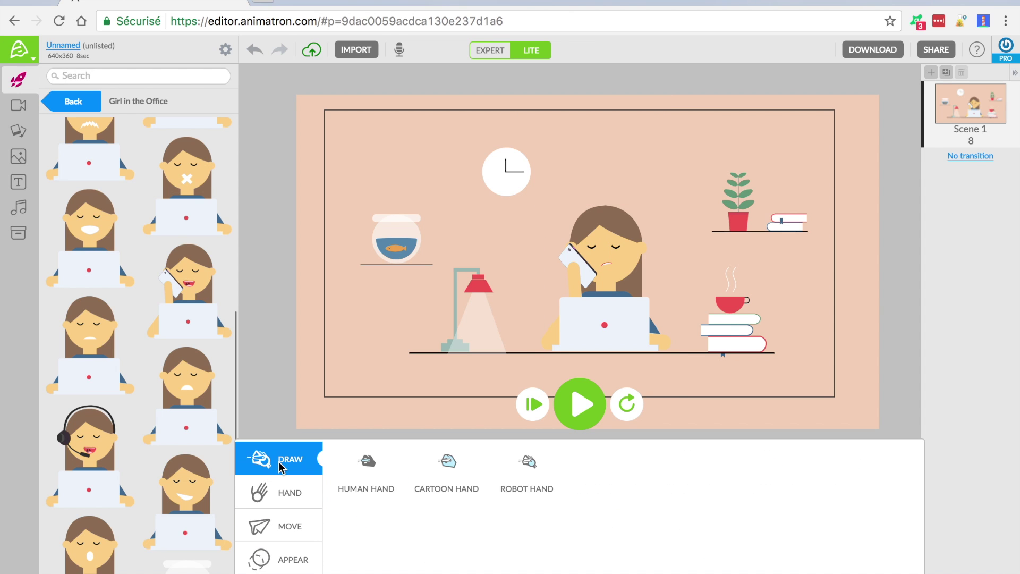
click(366, 468)
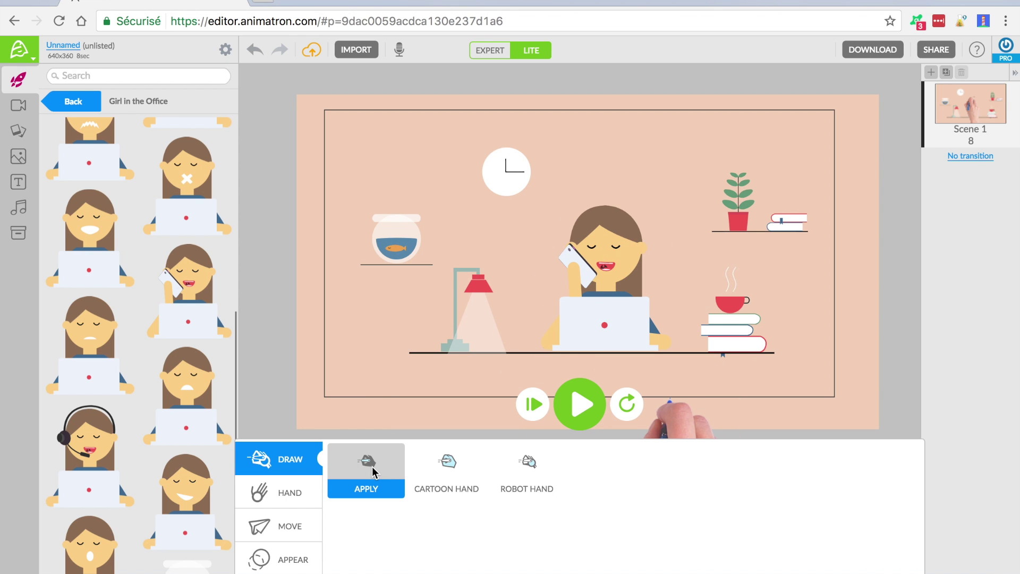
click(289, 493)
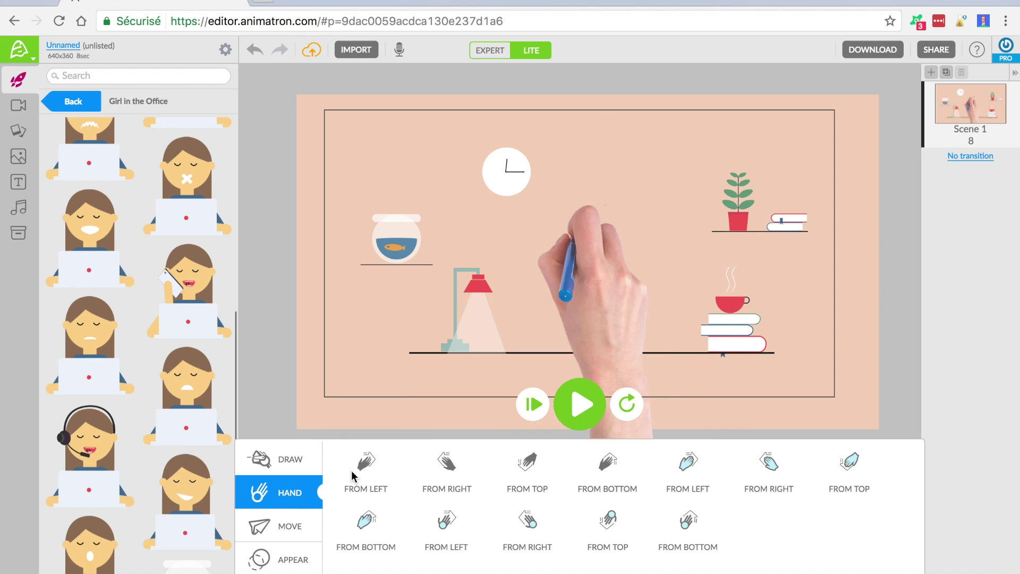
click(365, 468)
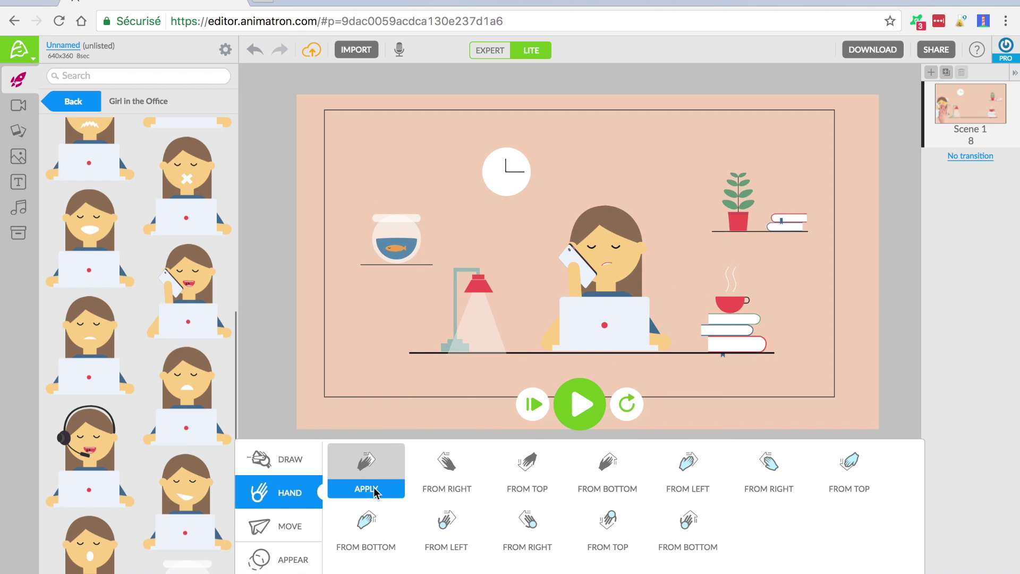
click(531, 468)
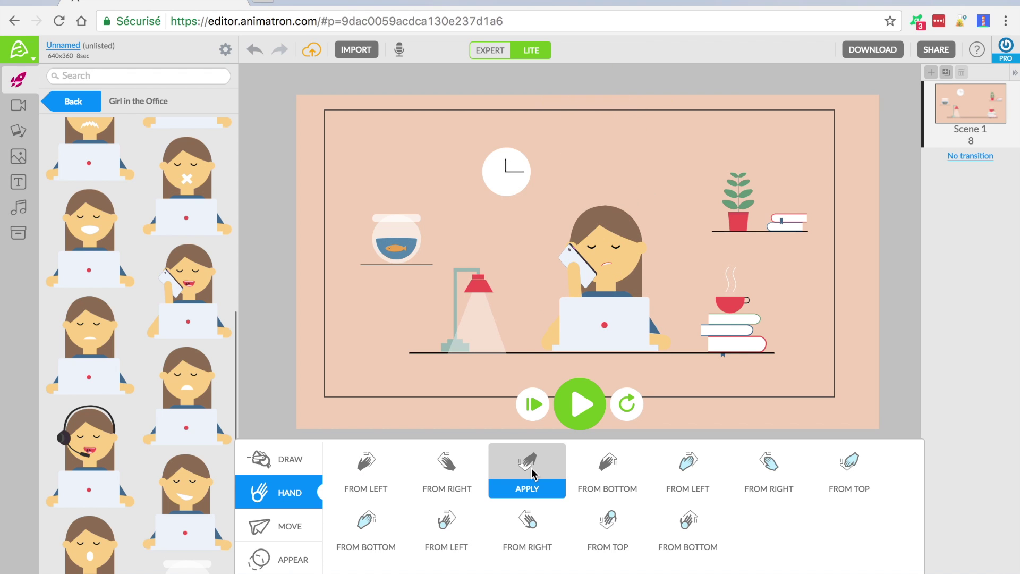
- Try the Move From Left entrance and the Pop In, Grow and Appear effects on the phone girl
click(298, 523)
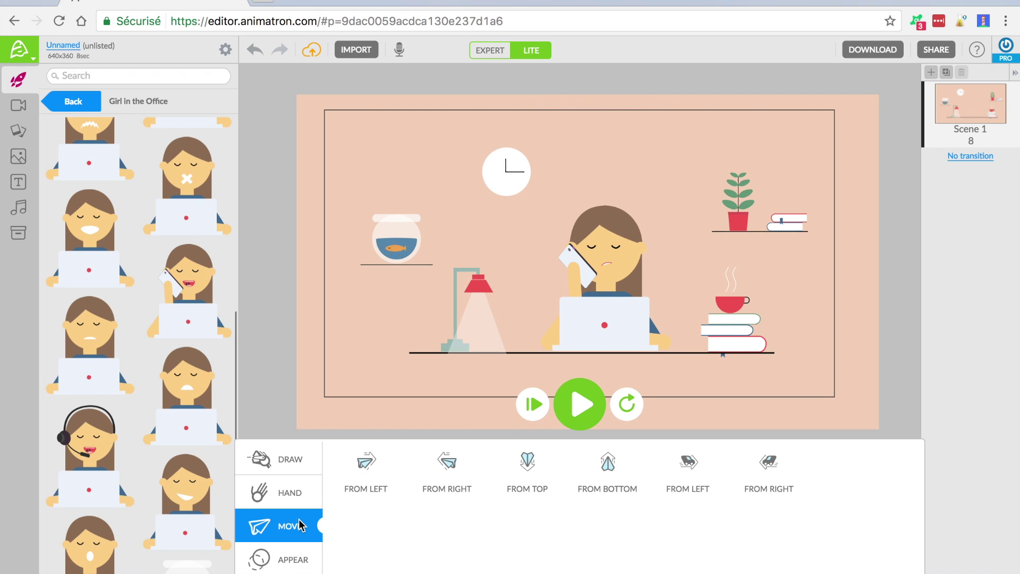
click(367, 468)
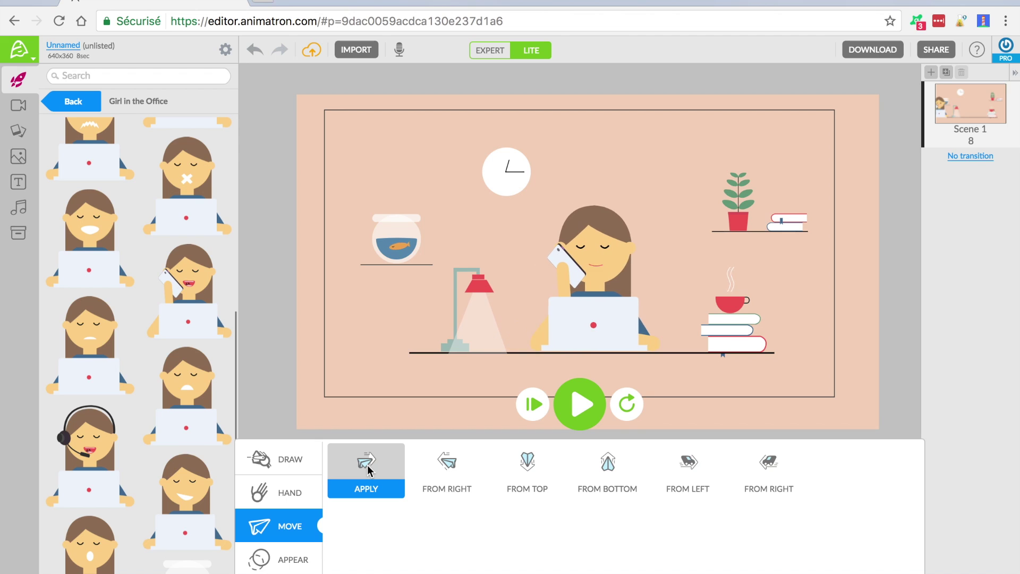
click(291, 558)
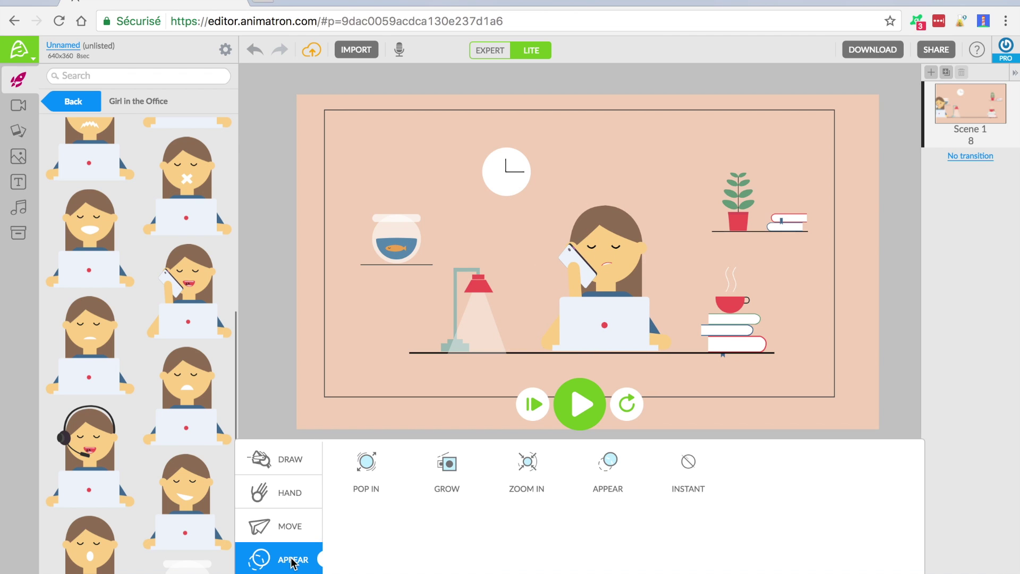
mouse_move(368, 477)
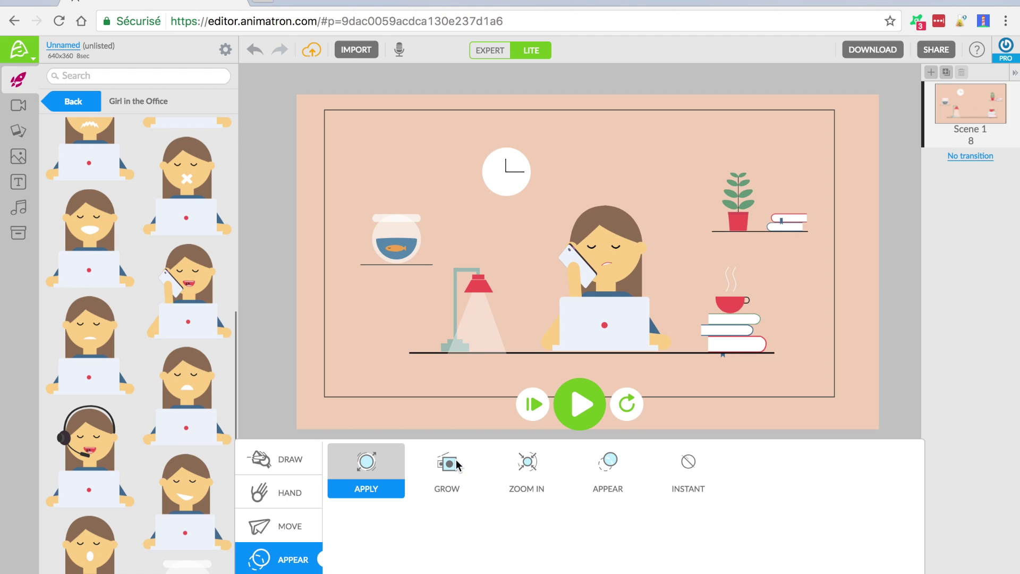
mouse_move(455, 465)
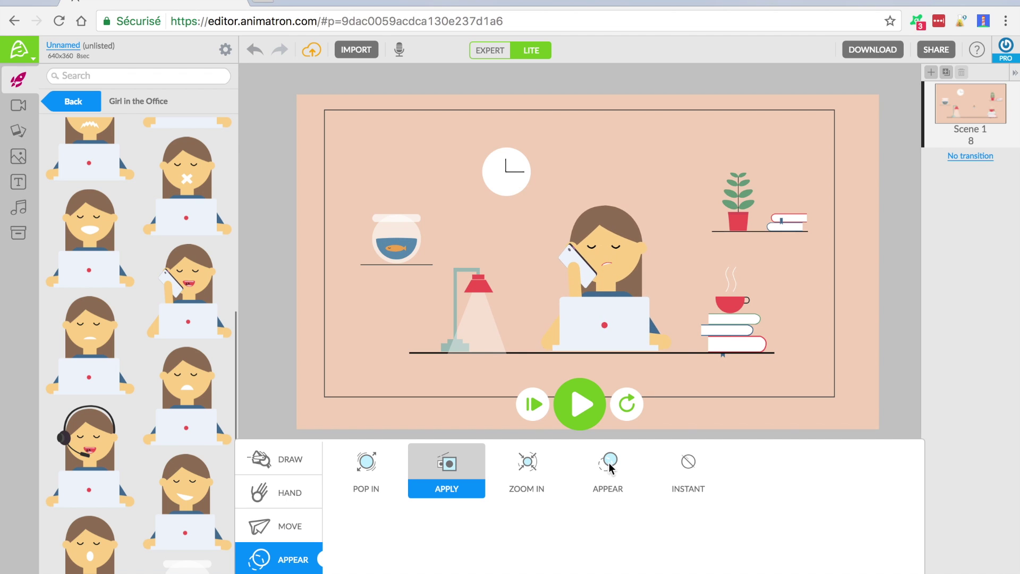
mouse_move(609, 468)
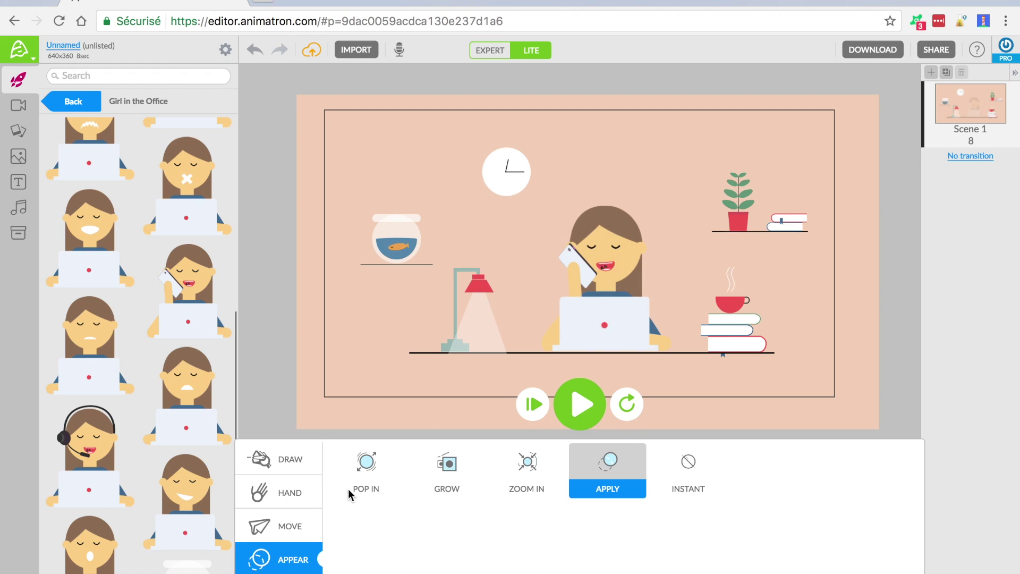
- Set the phone girl's entrance to the human hand From Top effect and add an exit transition after her clip
click(291, 492)
click(293, 452)
click(282, 494)
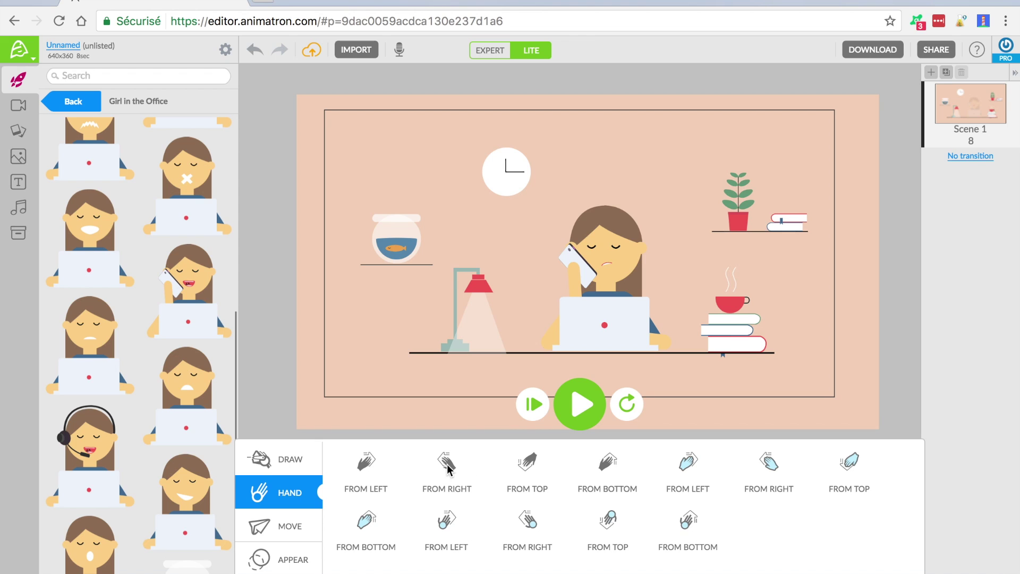
click(528, 465)
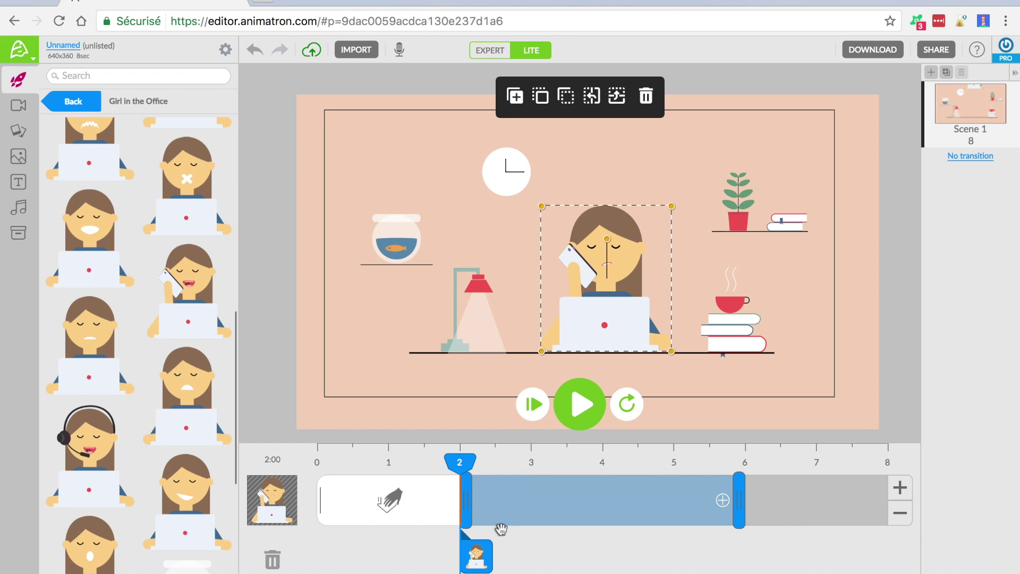
click(723, 499)
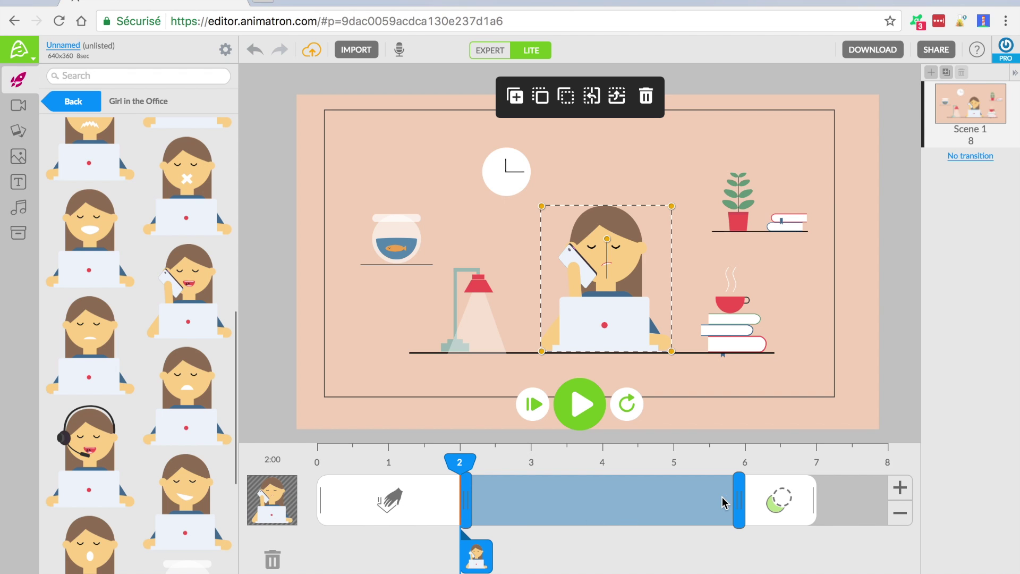
- Set the phone girl's exit transition to the human hand To Bottom effect and extend it to end at 8 seconds
click(780, 506)
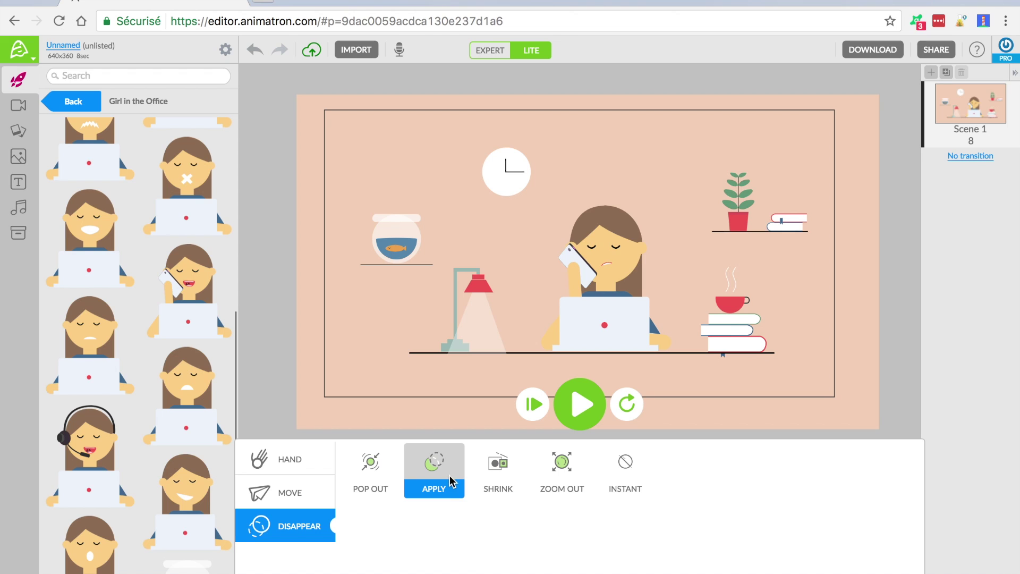
click(286, 461)
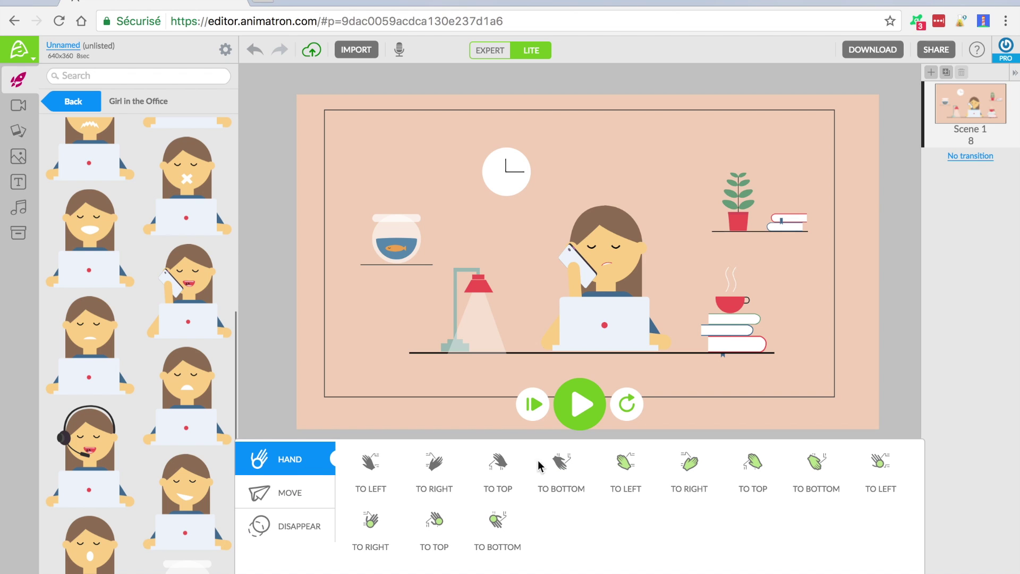
mouse_move(561, 465)
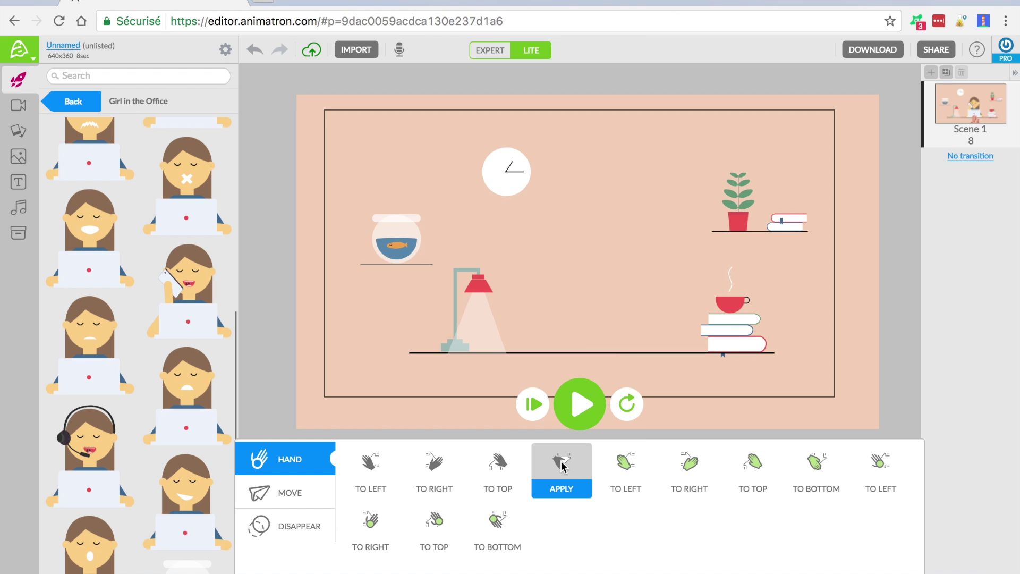
click(261, 346)
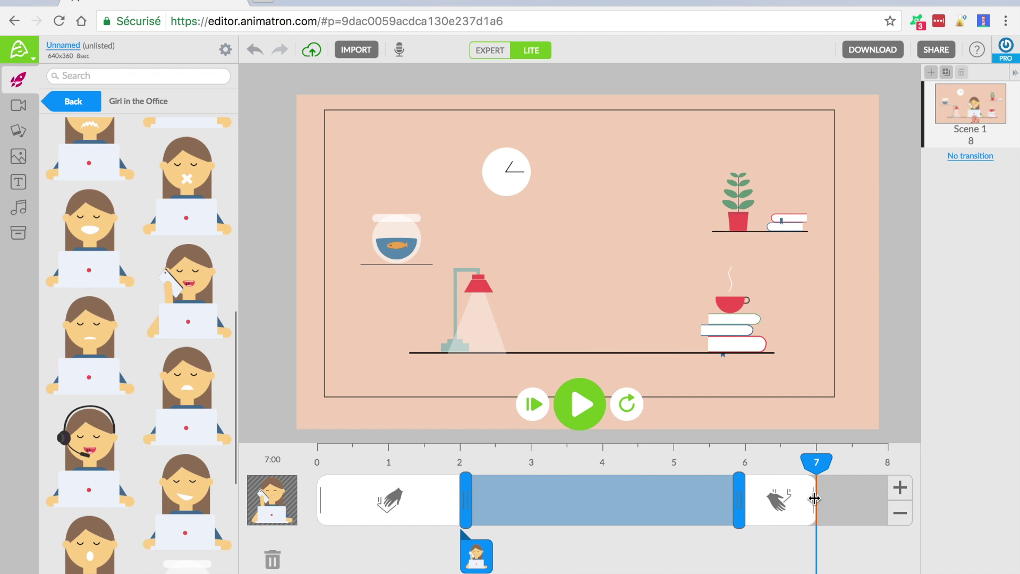
drag(815, 498, 891, 496)
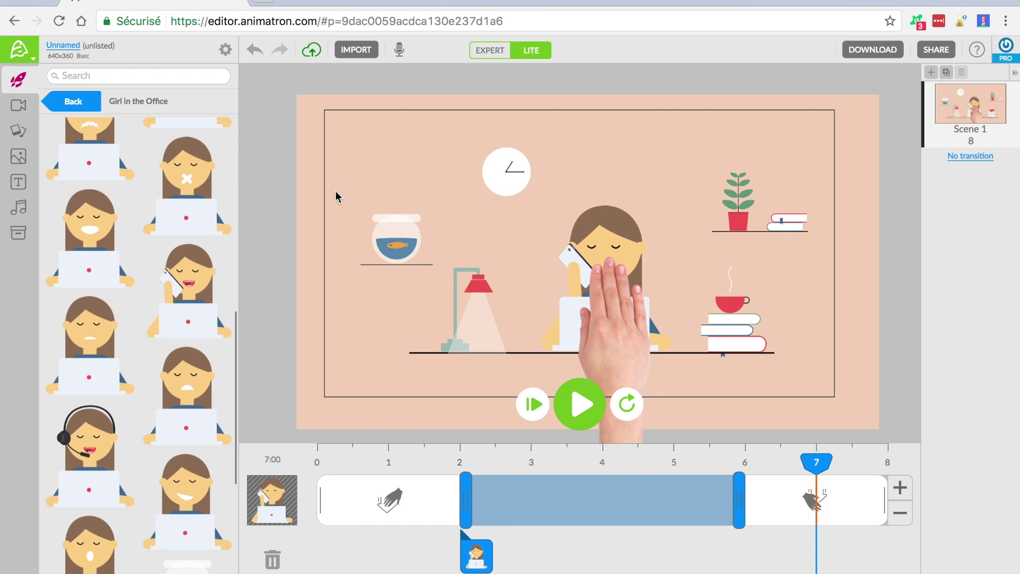
- Preview the scene from 0 seconds to check the phone girl's hand entrance and exit
drag(742, 449, 268, 429)
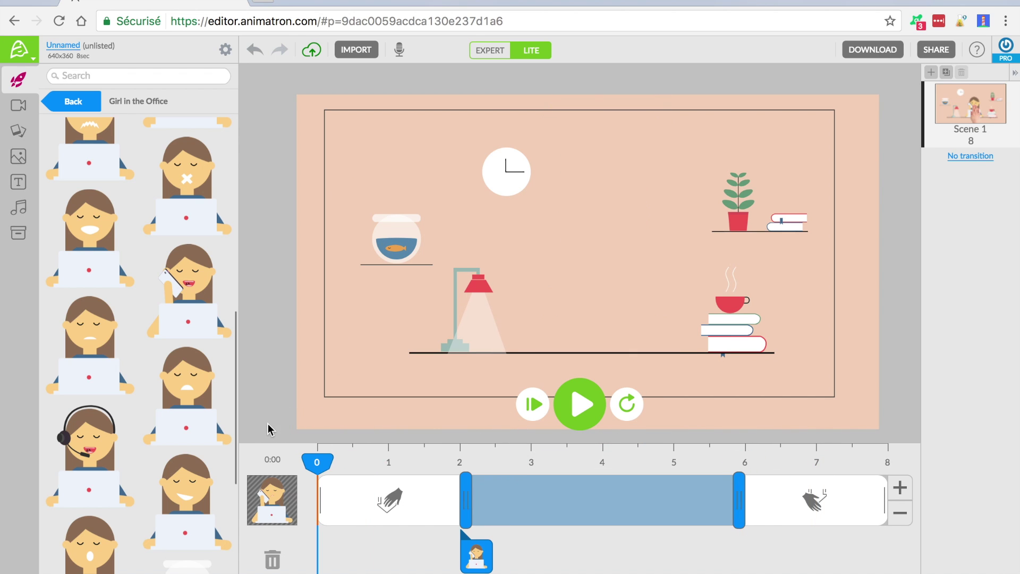
click(579, 405)
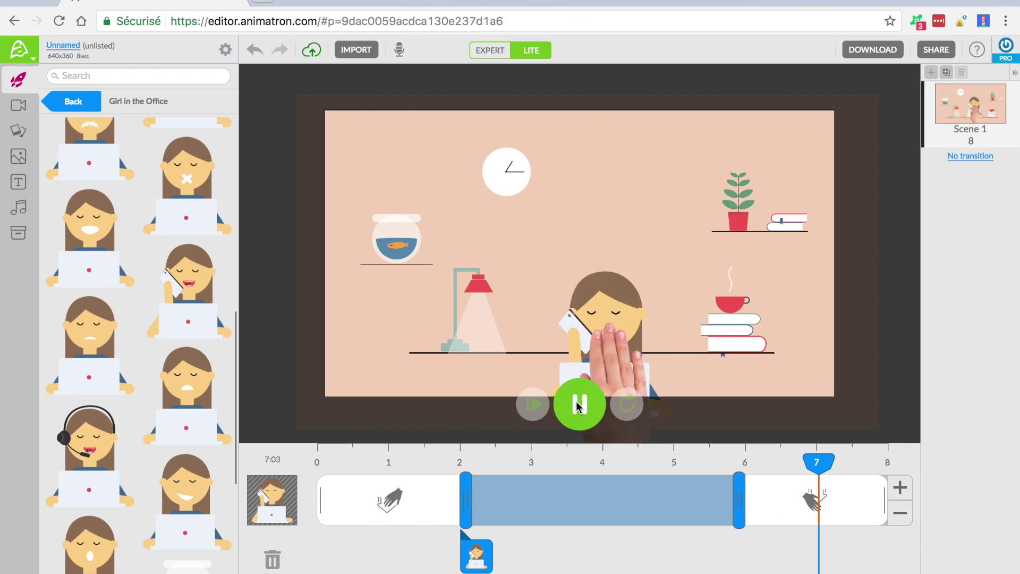
click(579, 405)
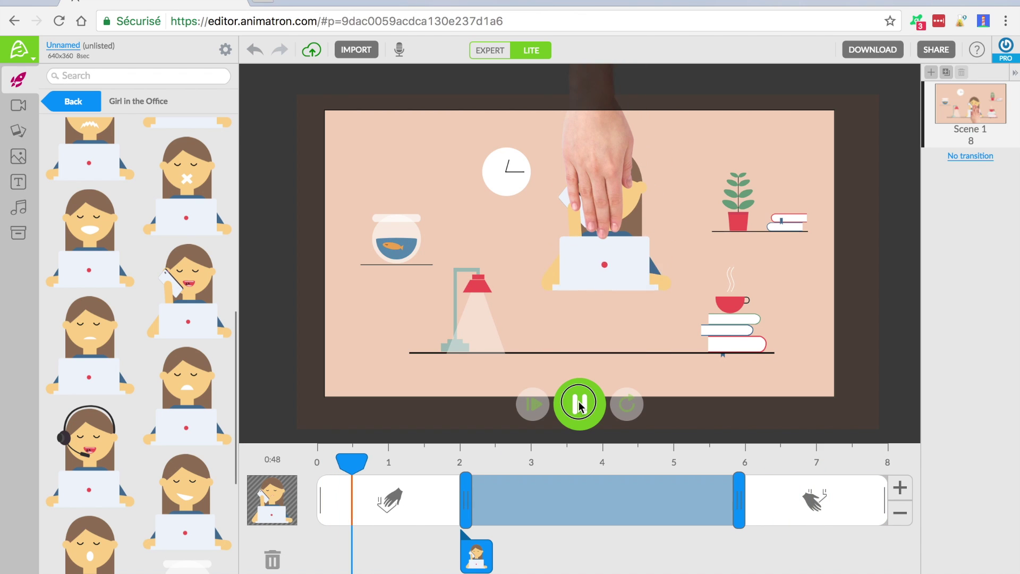
click(579, 405)
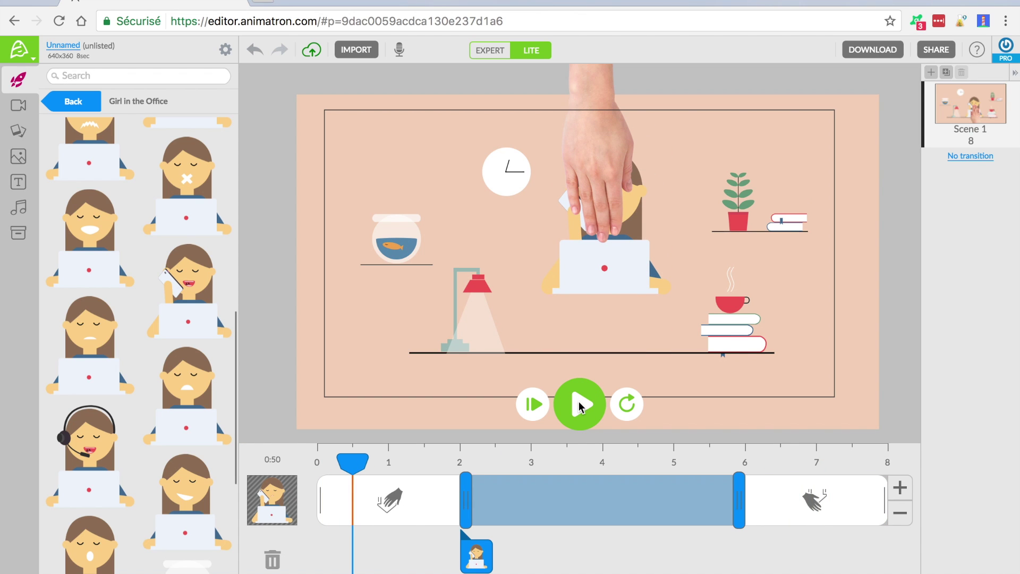
- Place a new text box at 2 seconds on the wall above the fishbowl, beside the clock
click(19, 182)
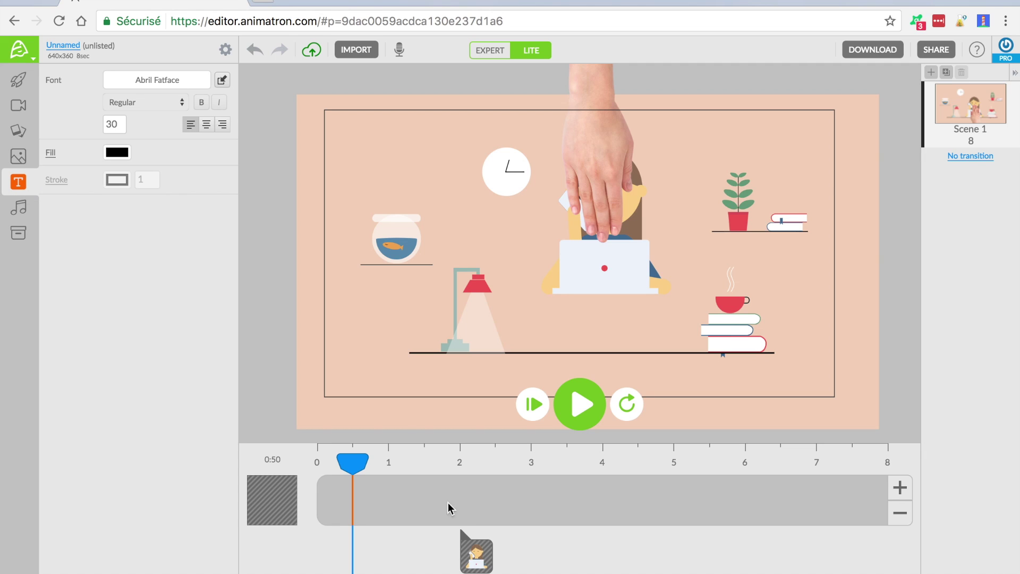
click(475, 561)
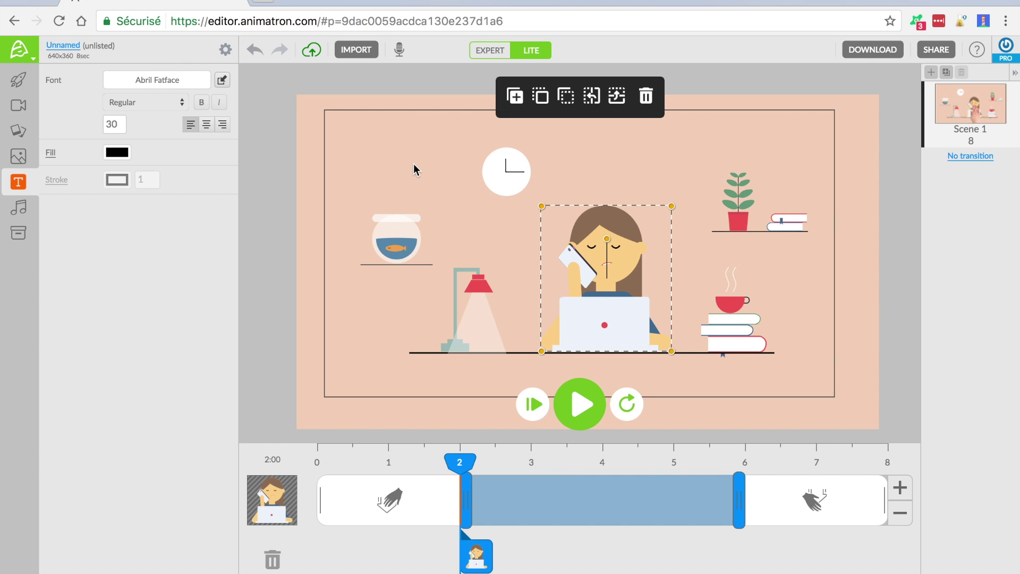
click(432, 168)
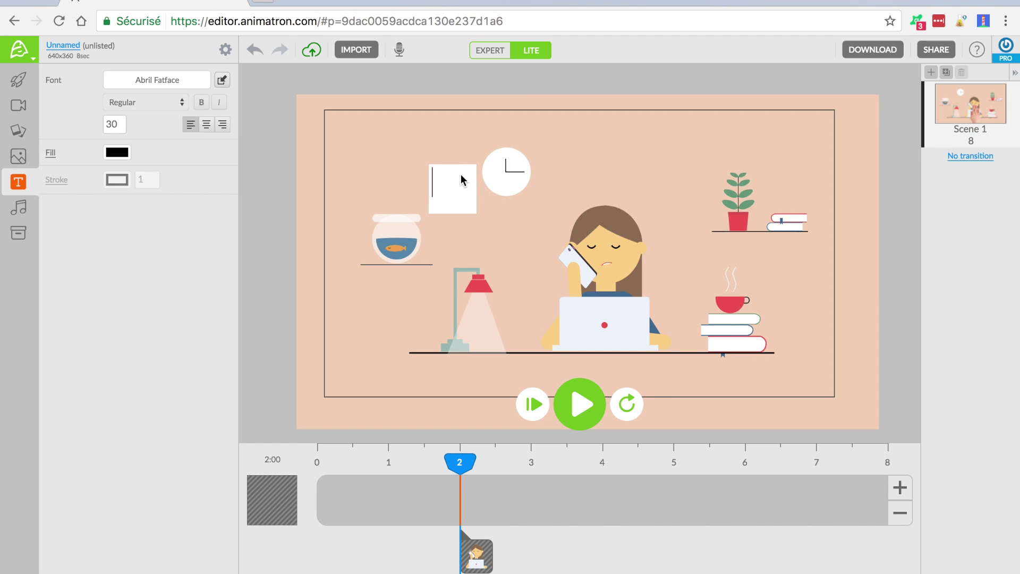
text(No)
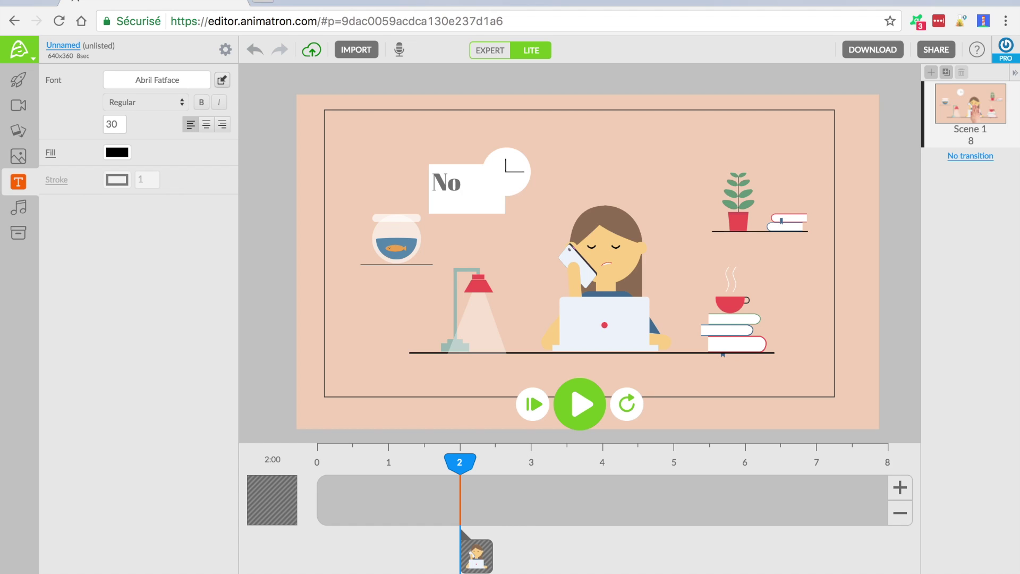
text(tre t)
key(BackSpace)
key(BackSpace)
key(BackSpace)
key(BackSpace)
key(BackSpace)
key(BackSpace)
key(BackSpace)
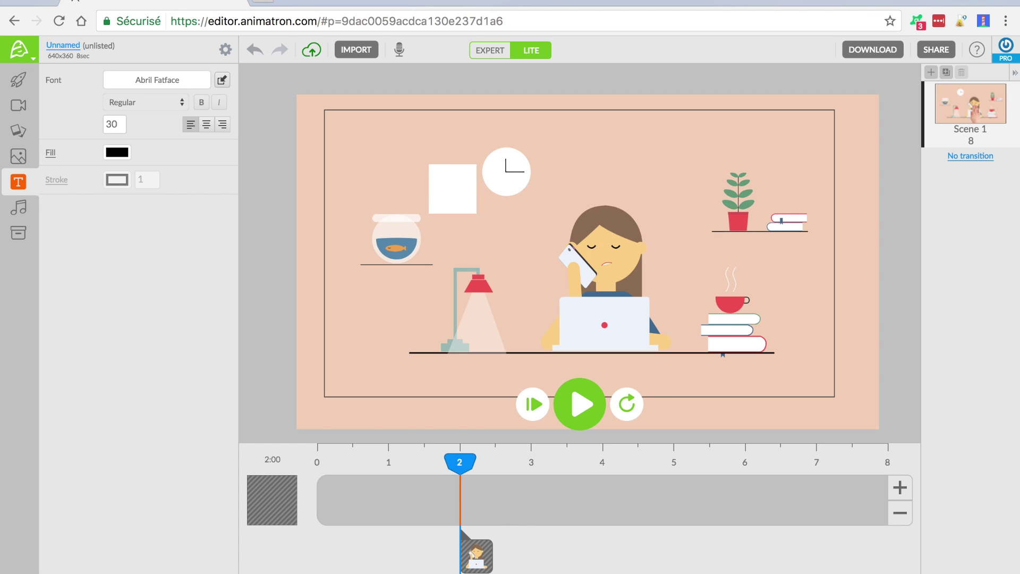
- Enter "Vivez mieux, vivez heureux" as the content of the new text box
text(Vivez )
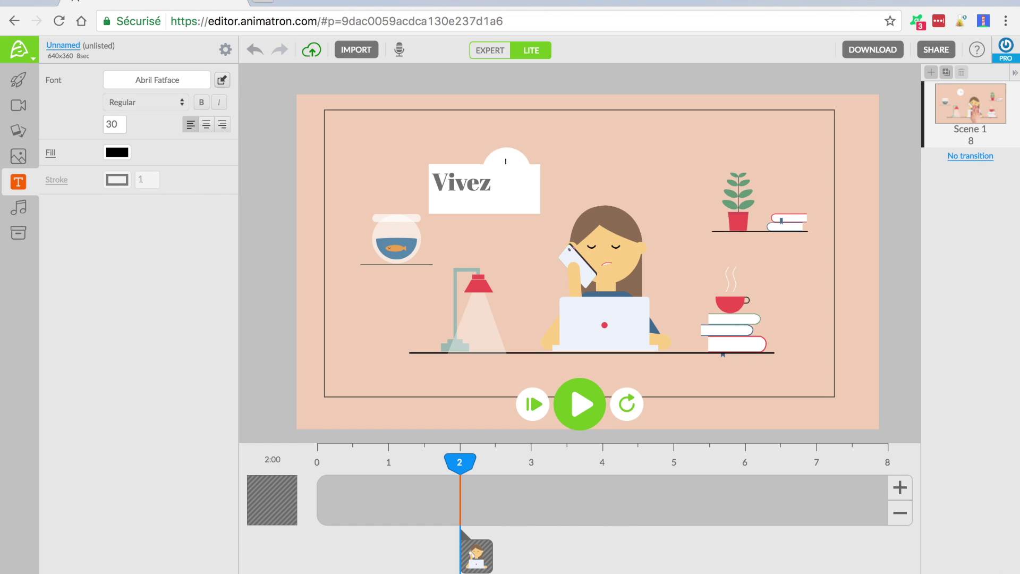
text(viue)
key(BackSpace)
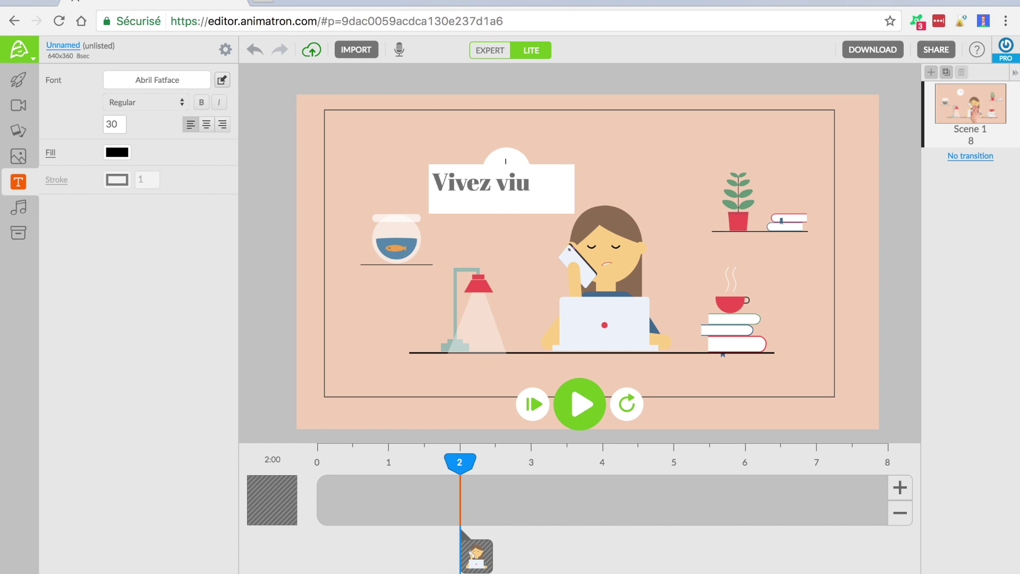
key(BackSpace)
key(BackSpace)
key(BackSpace)
text(mieux,)
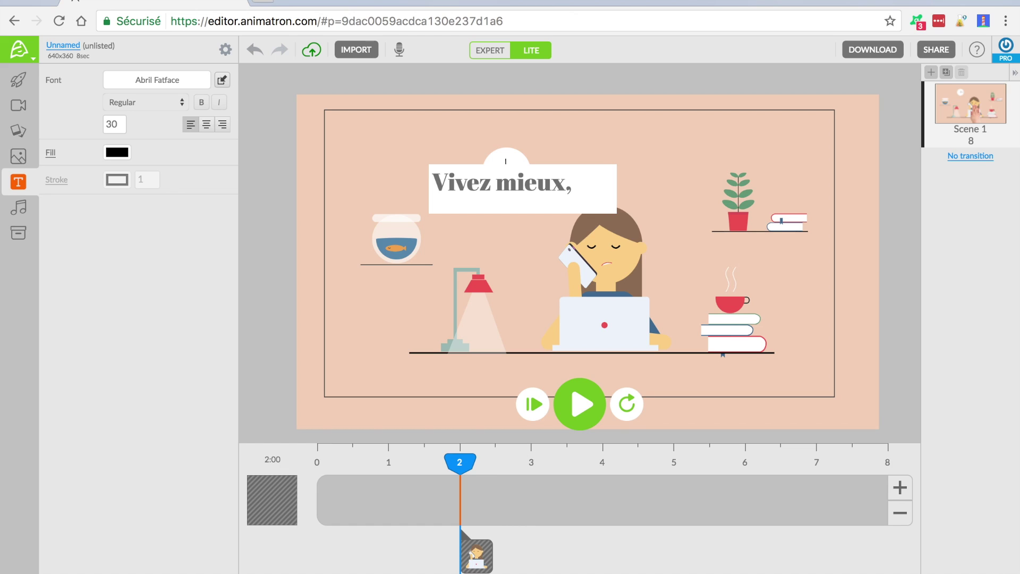
text( vivez)
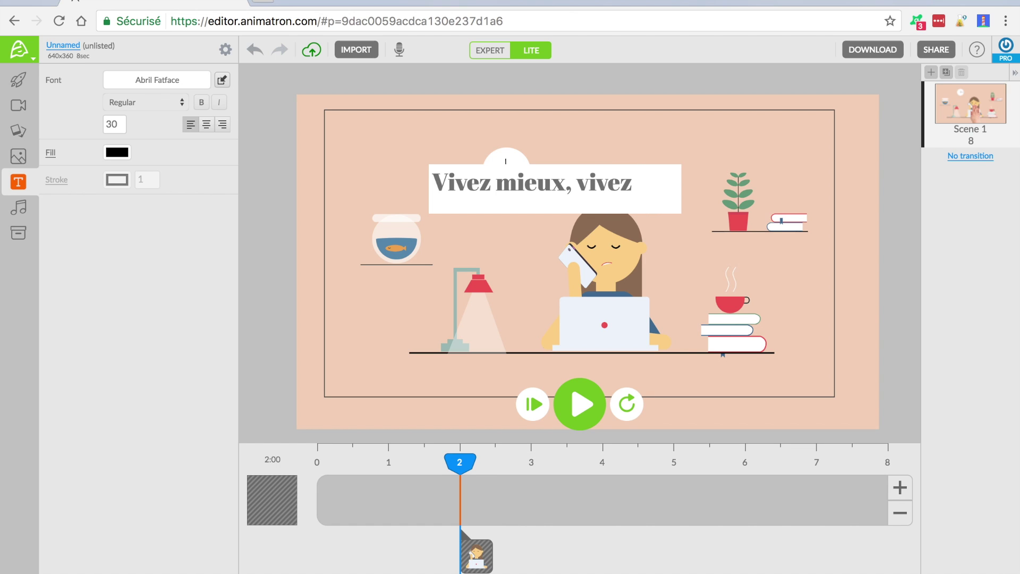
text( heureux)
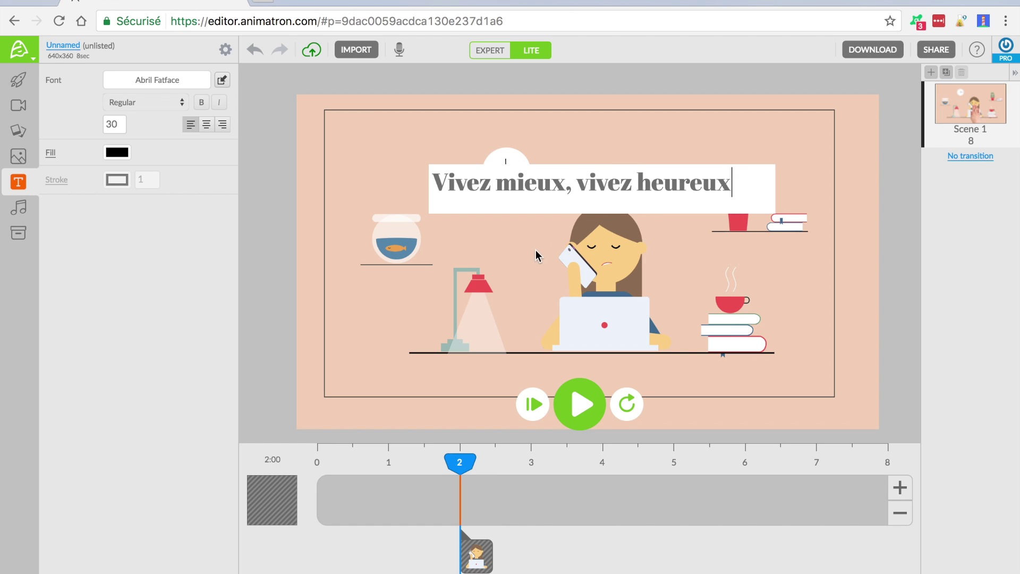
- Change the font of the "Vivez mieux, vivez heureux" text to Arial Bold
click(500, 187)
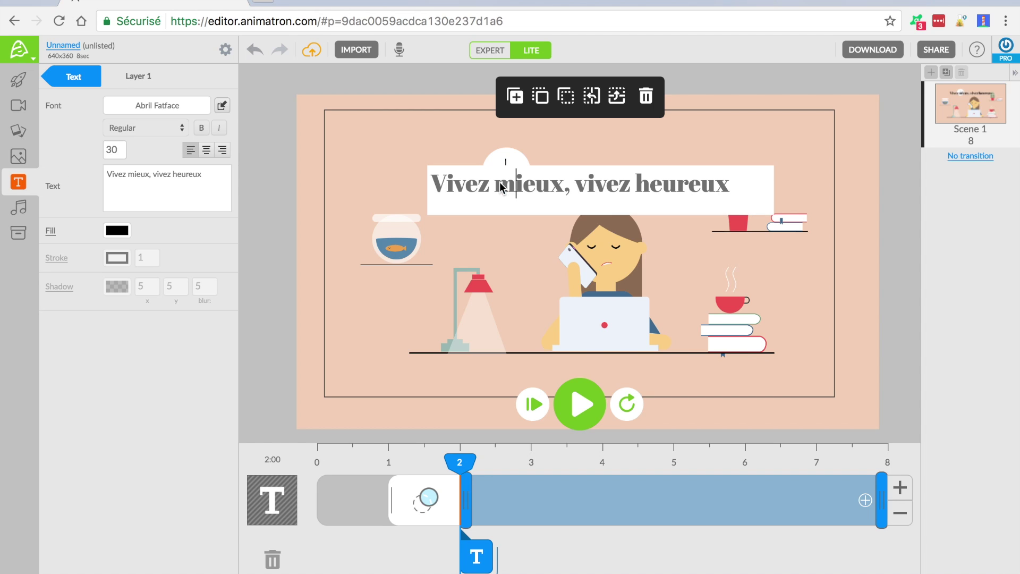
click(156, 105)
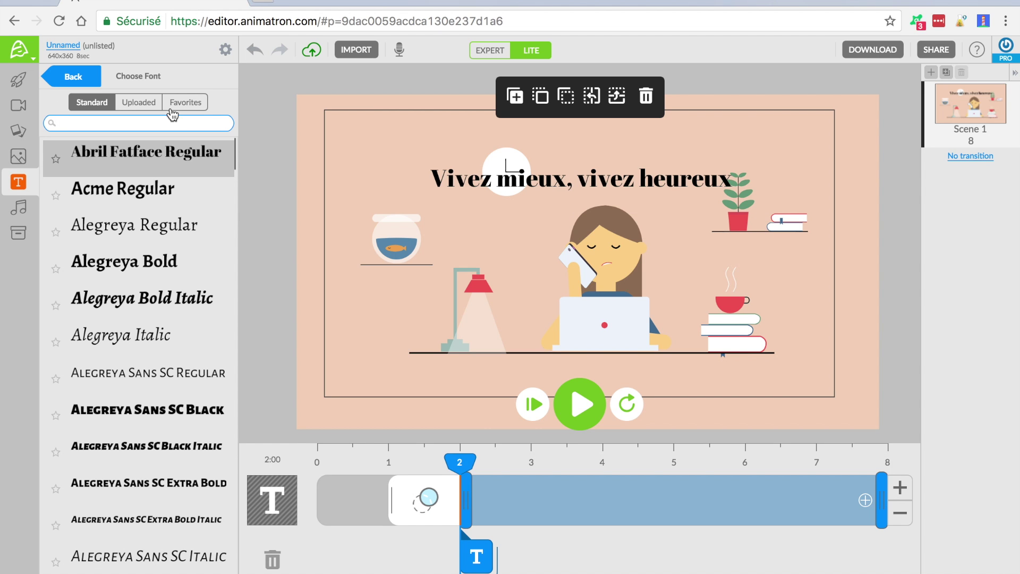
scroll(131, 418, down, 13)
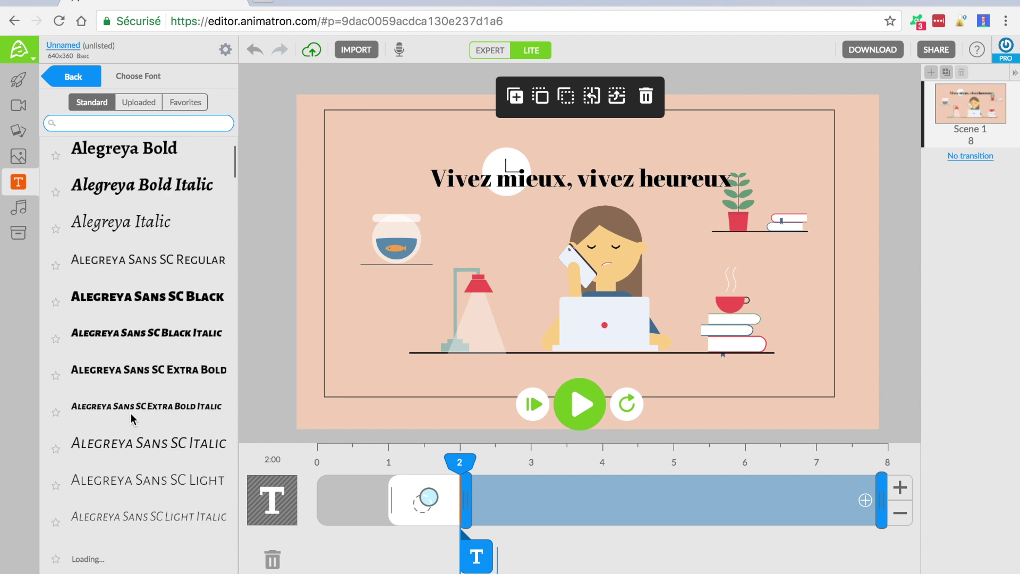
scroll(132, 418, down, 1)
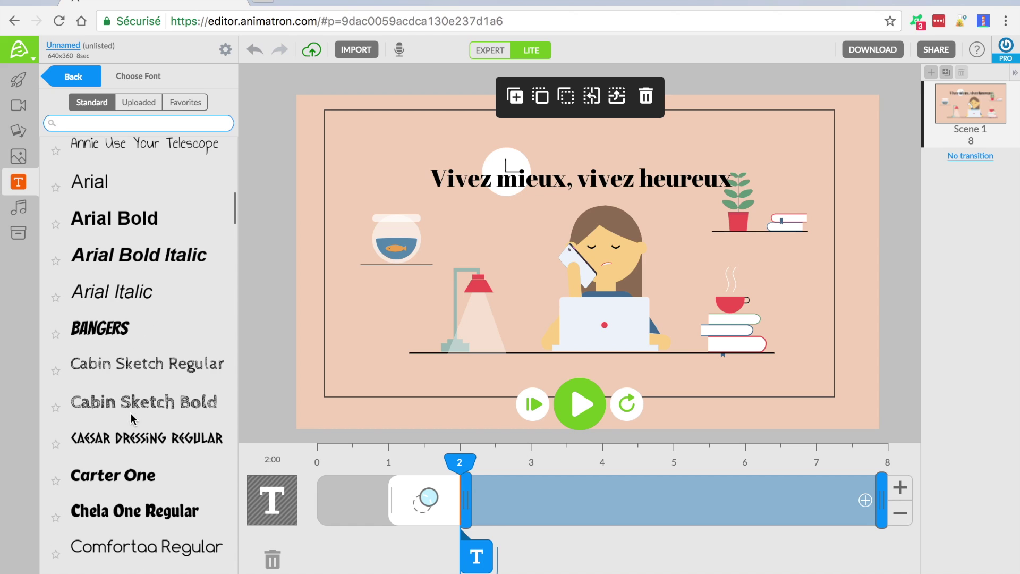
click(116, 218)
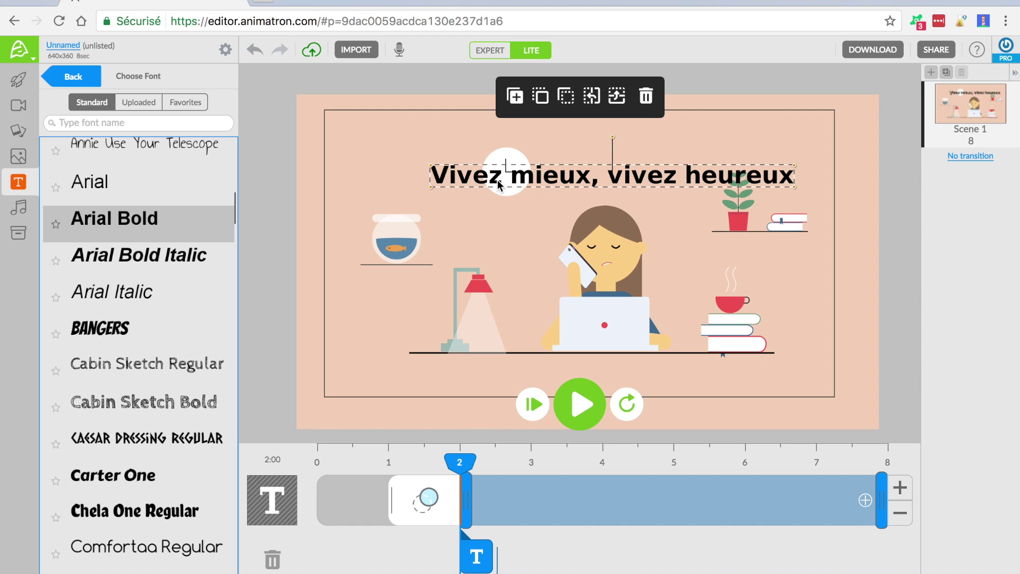
double_click(478, 180)
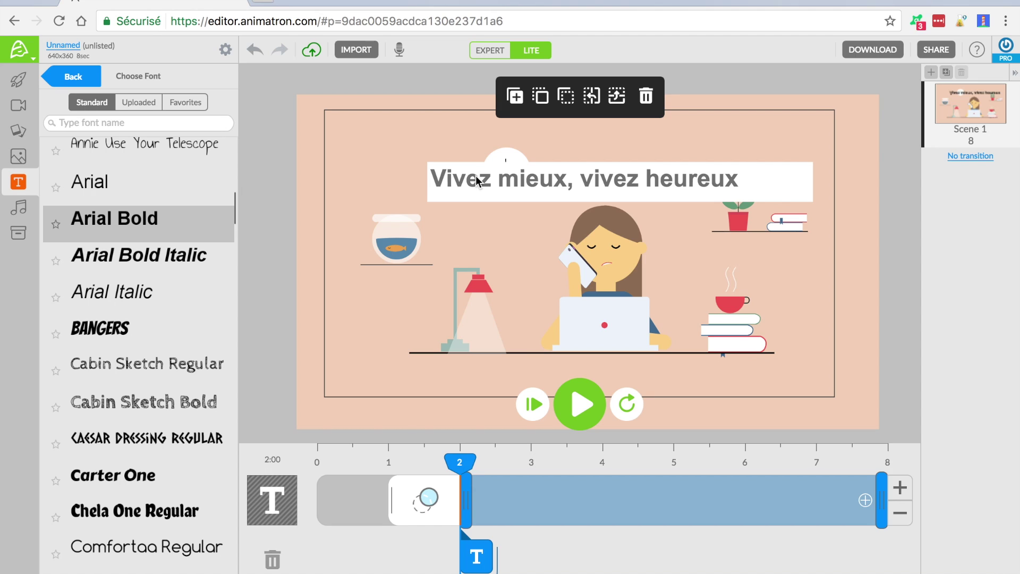
click(257, 177)
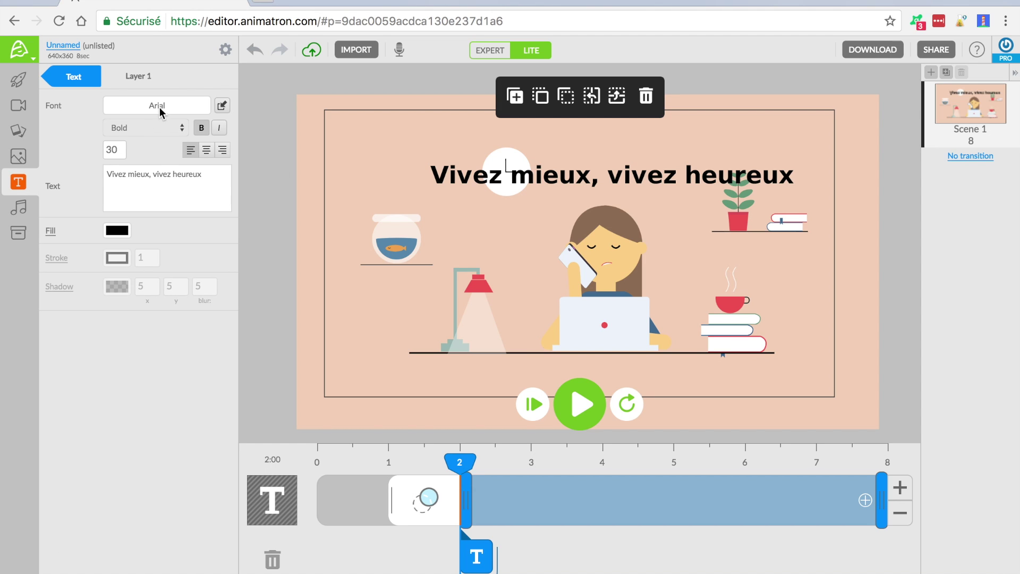
- Set the text size to 50 and move the text to the upper-left corner of the scene frame
click(113, 149)
text(50)
key(Return)
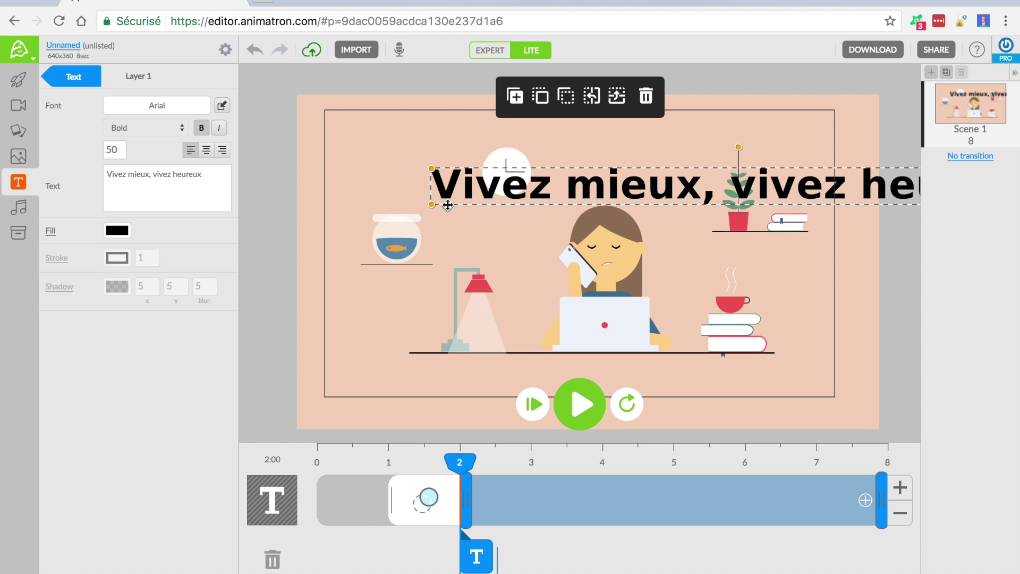
drag(448, 209, 353, 187)
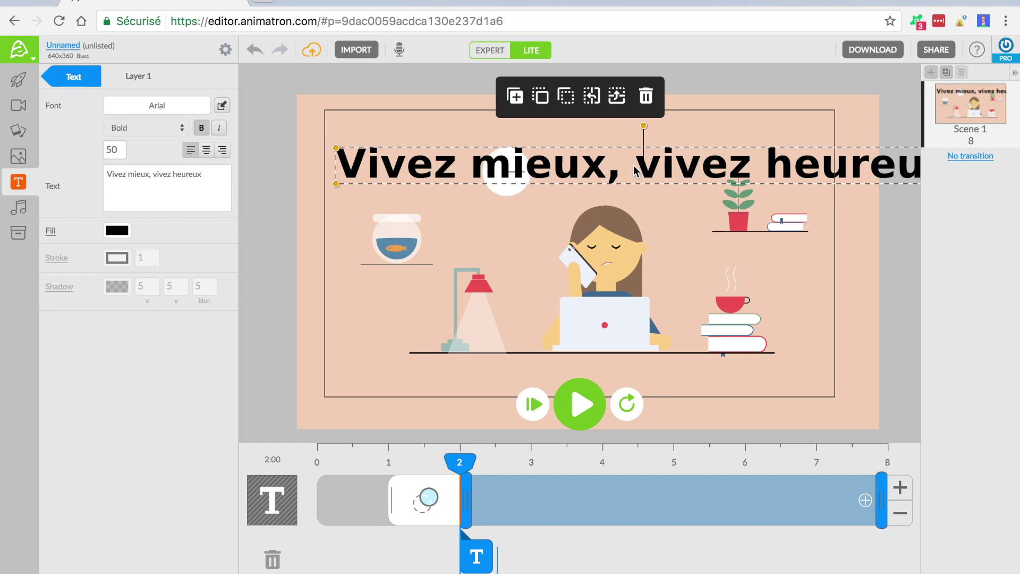
- Reduce the text size to 40 so that the slogan fits the width of the scene
click(112, 152)
key(BackSpace)
text(4)
click(123, 173)
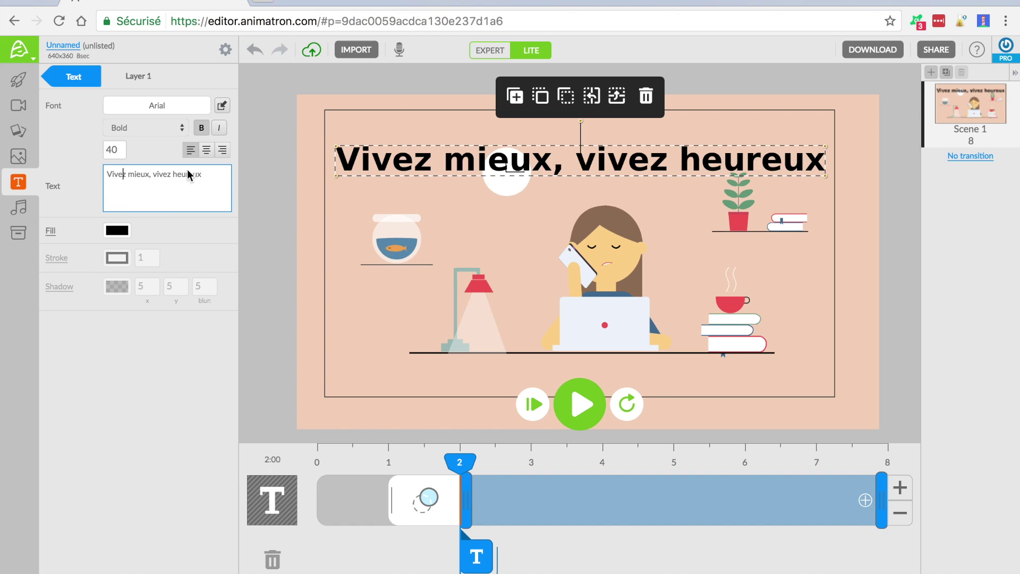
- Fill the slogan text with the solid blue swatch 5677FC
click(114, 232)
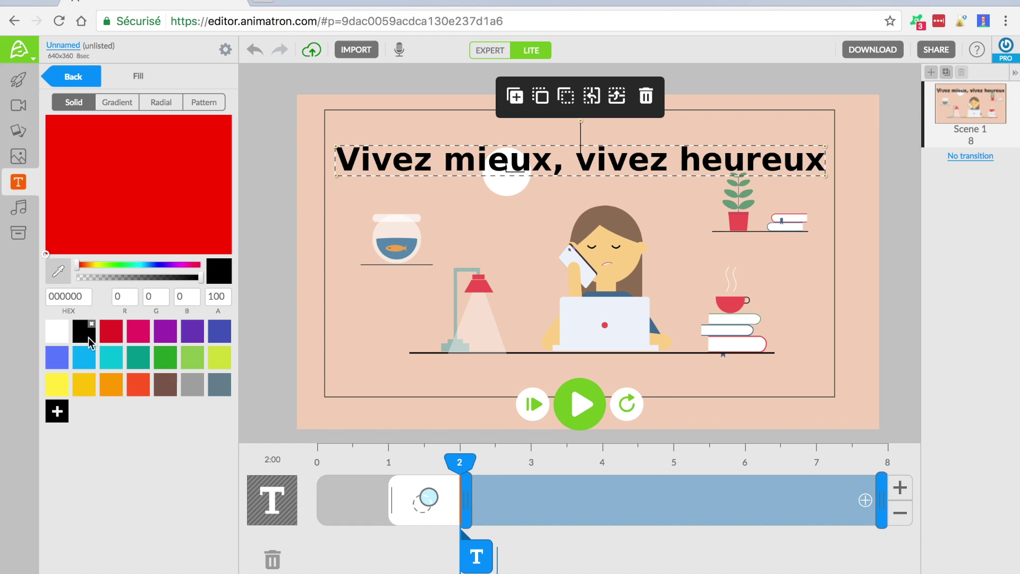
click(62, 361)
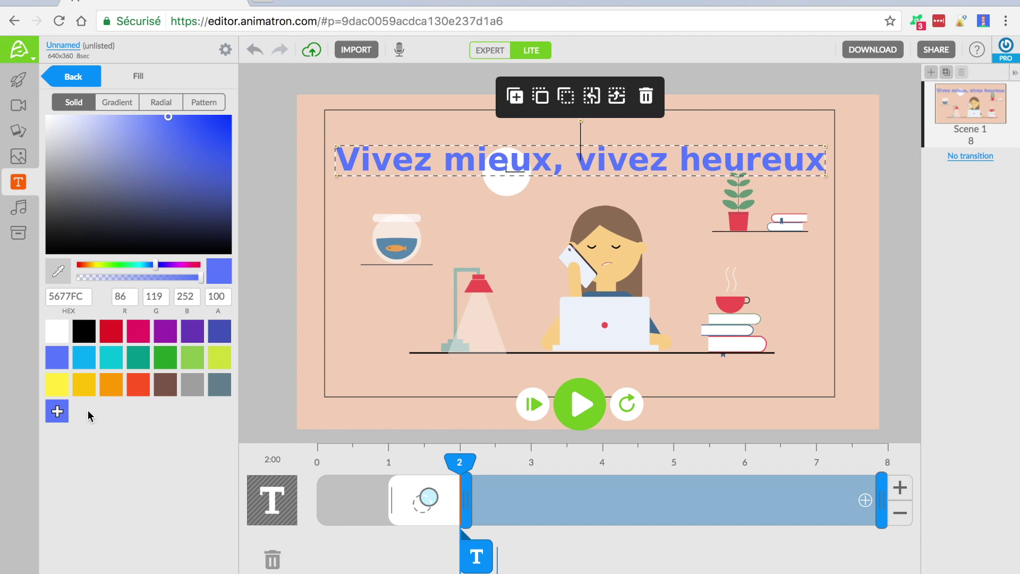
click(92, 78)
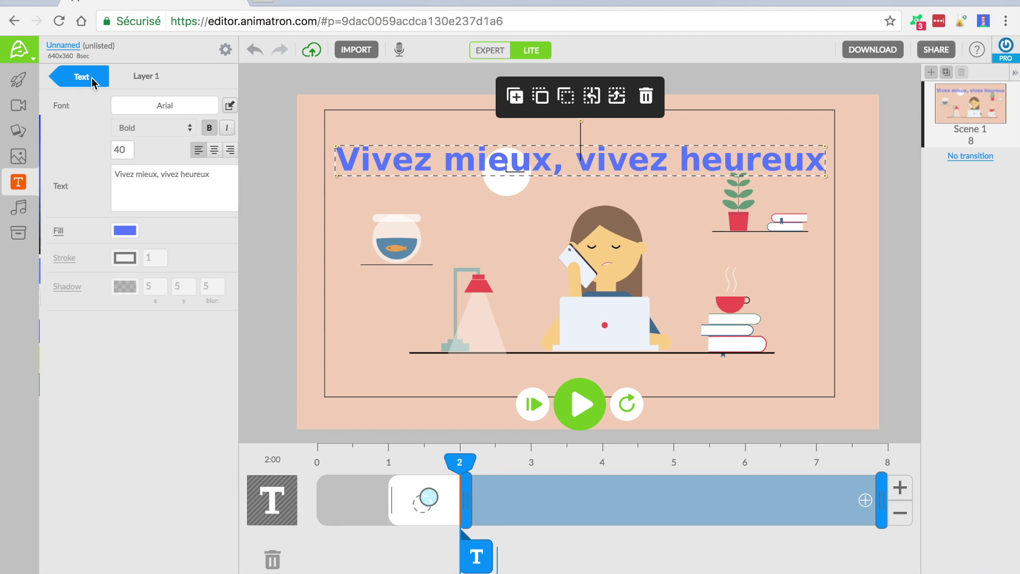
- Add a black stroke to the slogan text and set its width to 2
click(124, 256)
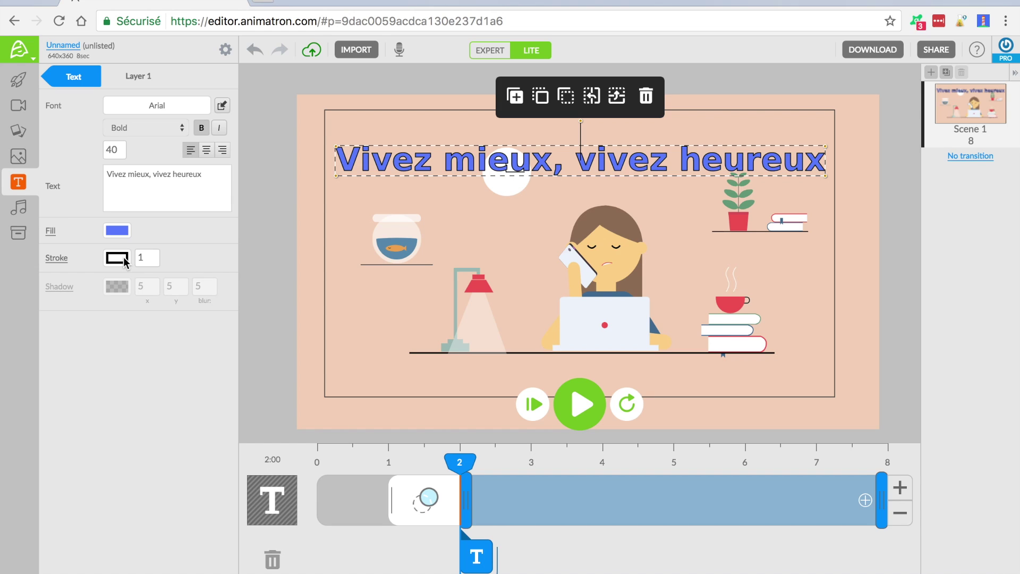
click(142, 257)
key(BackSpace)
text(2)
key(Return)
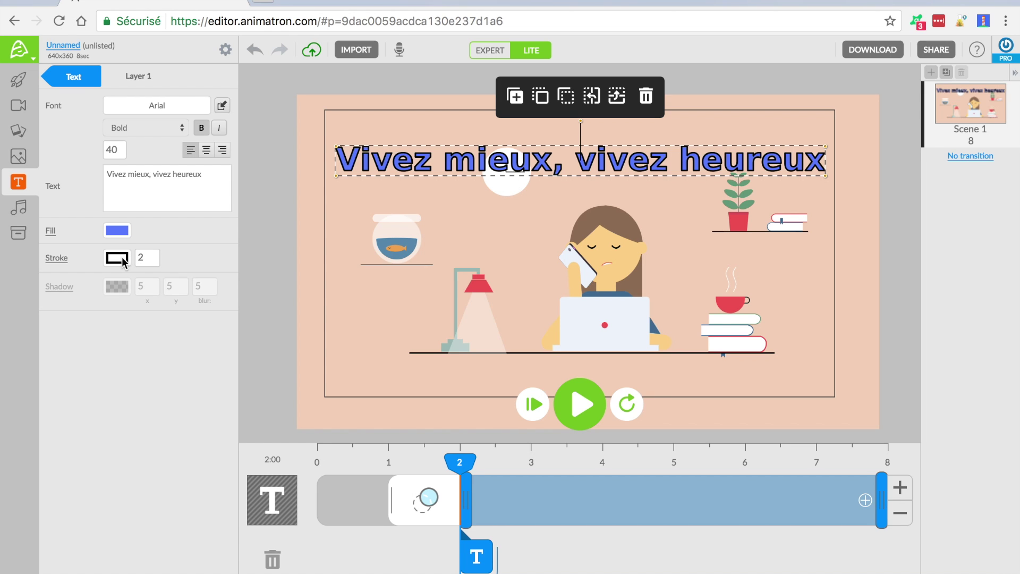
- Try the 673AB7, CDDC39 and 00BCD4 swatches as the slogan's stroke colour, and return the stroke to black
click(118, 259)
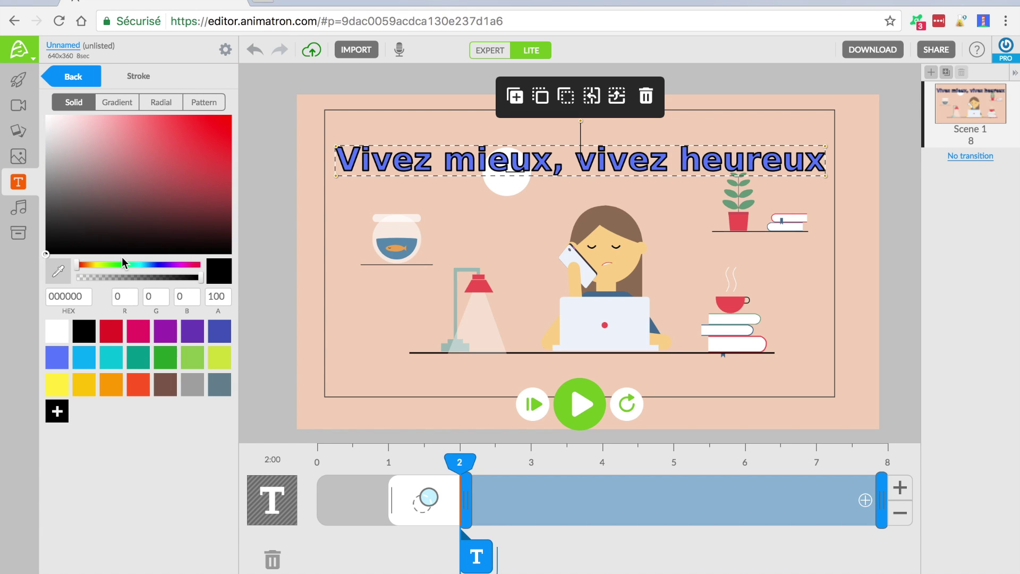
click(193, 335)
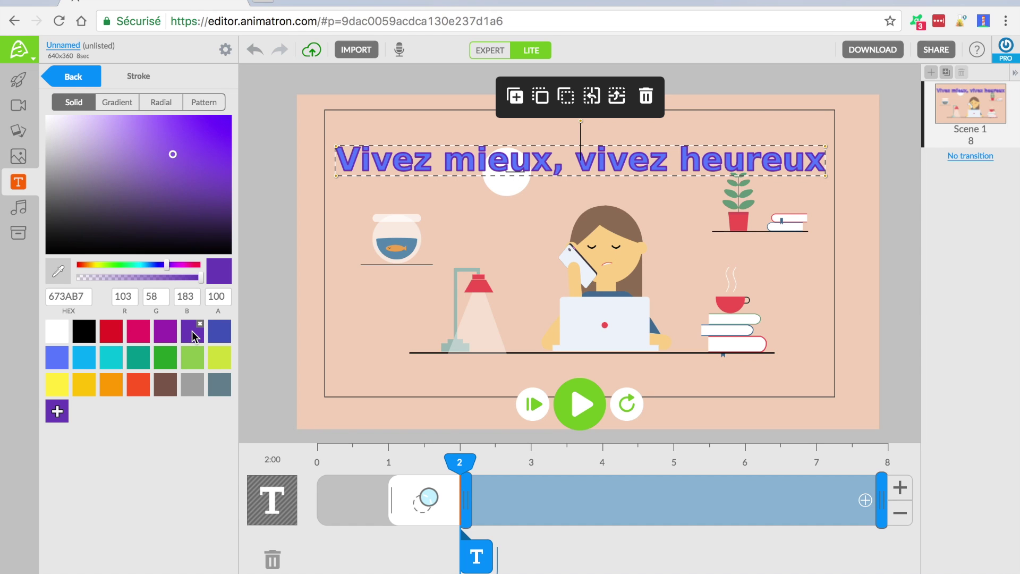
click(217, 358)
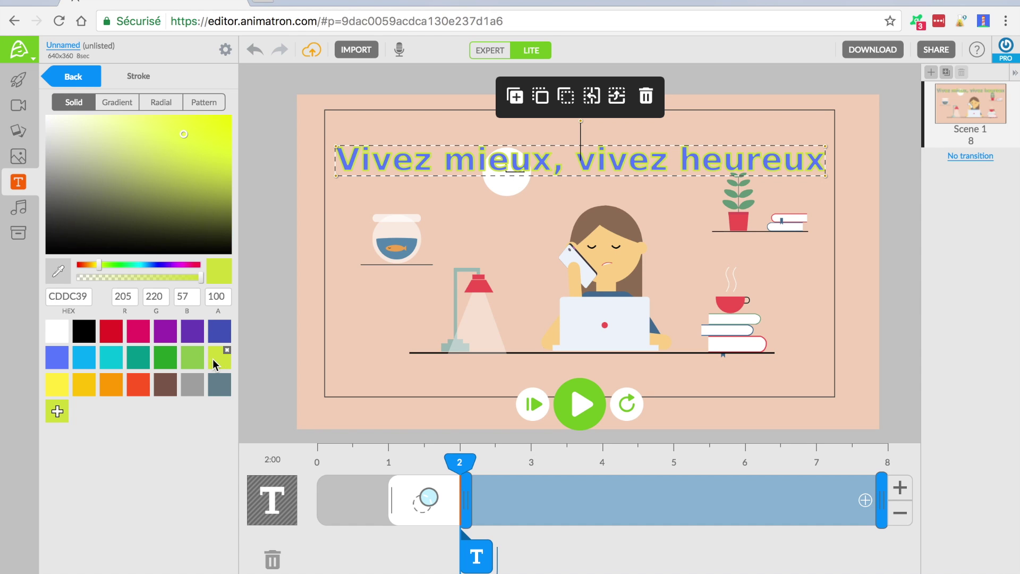
click(110, 358)
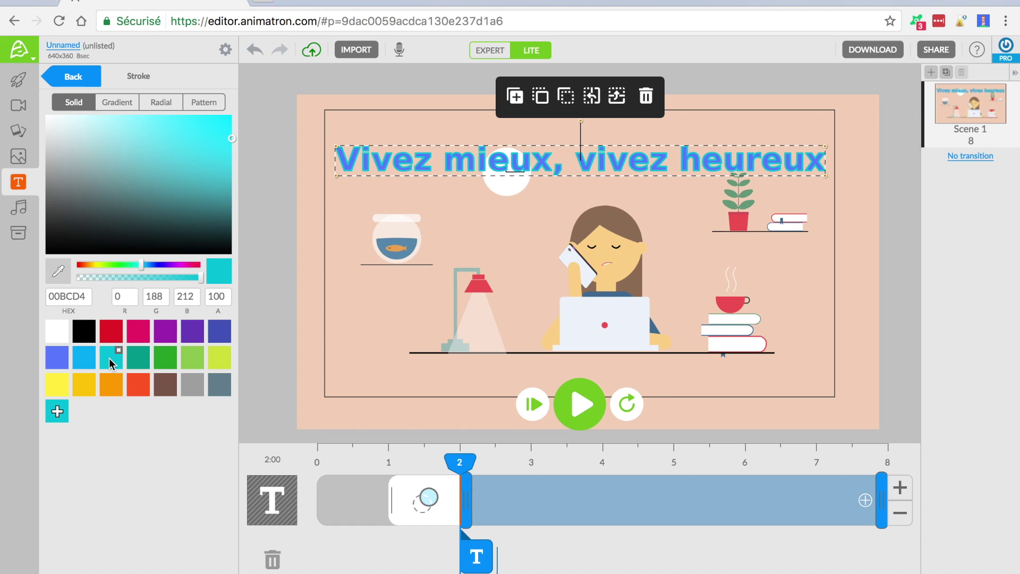
click(85, 333)
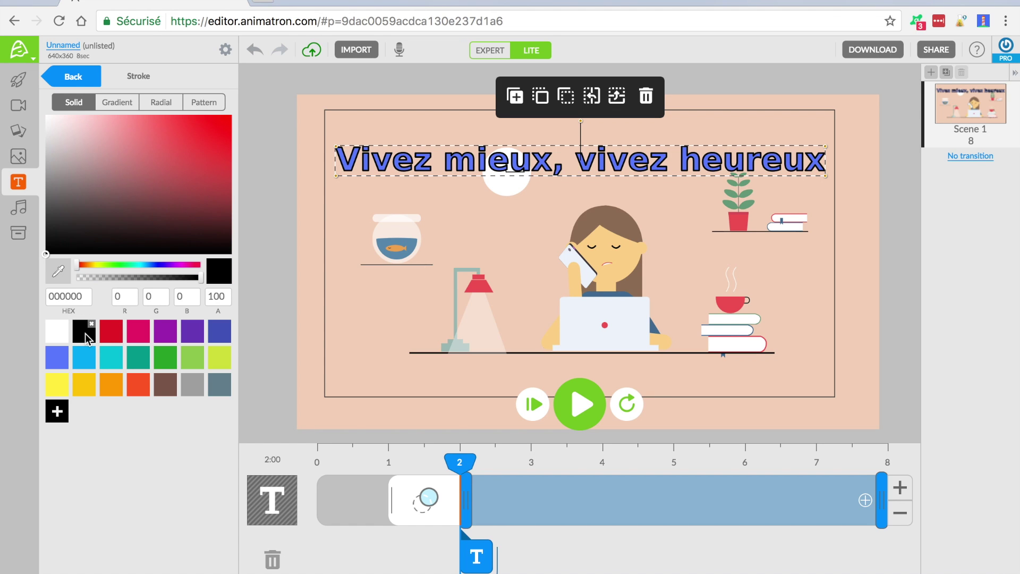
click(73, 77)
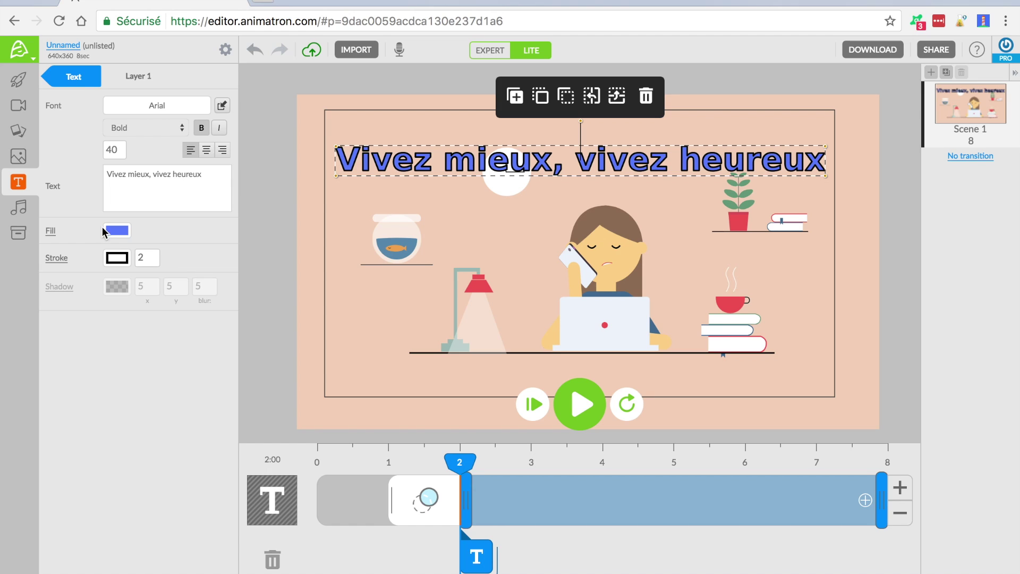
- Turn on the slogan's shadow and shift the slogan's entrance effect so that it ends at 1 second
click(118, 289)
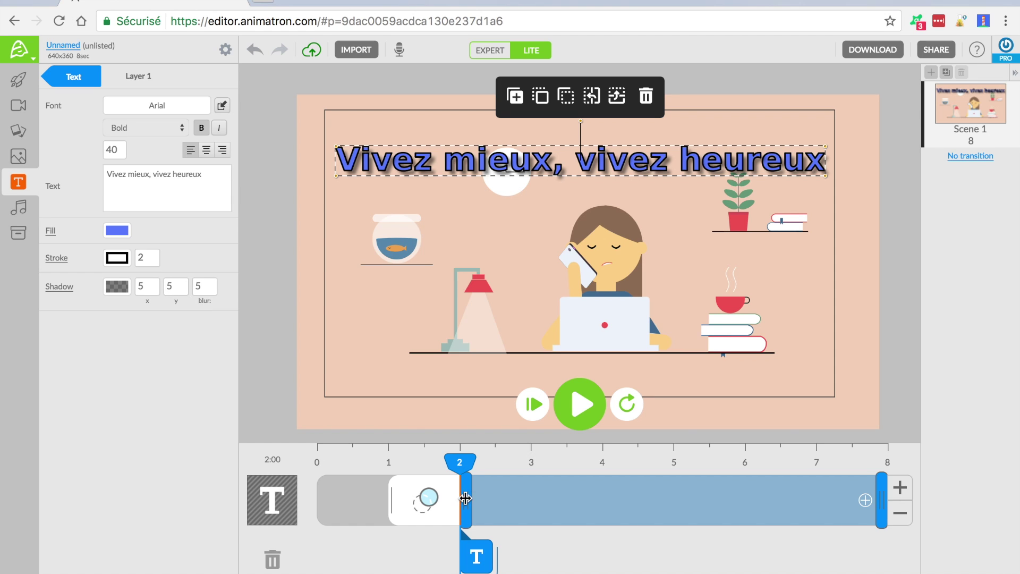
click(404, 487)
mouse_move(477, 559)
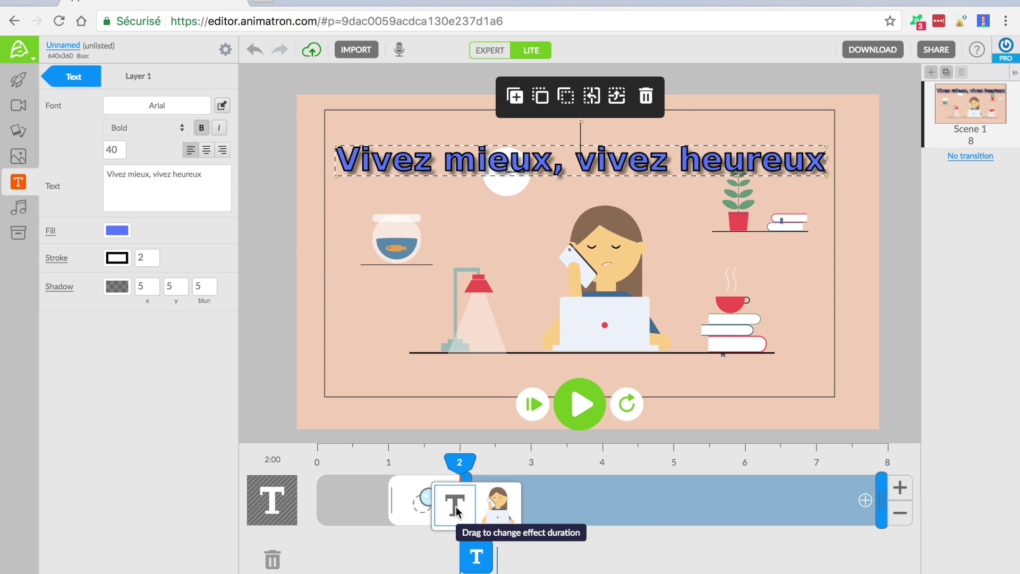
click(497, 506)
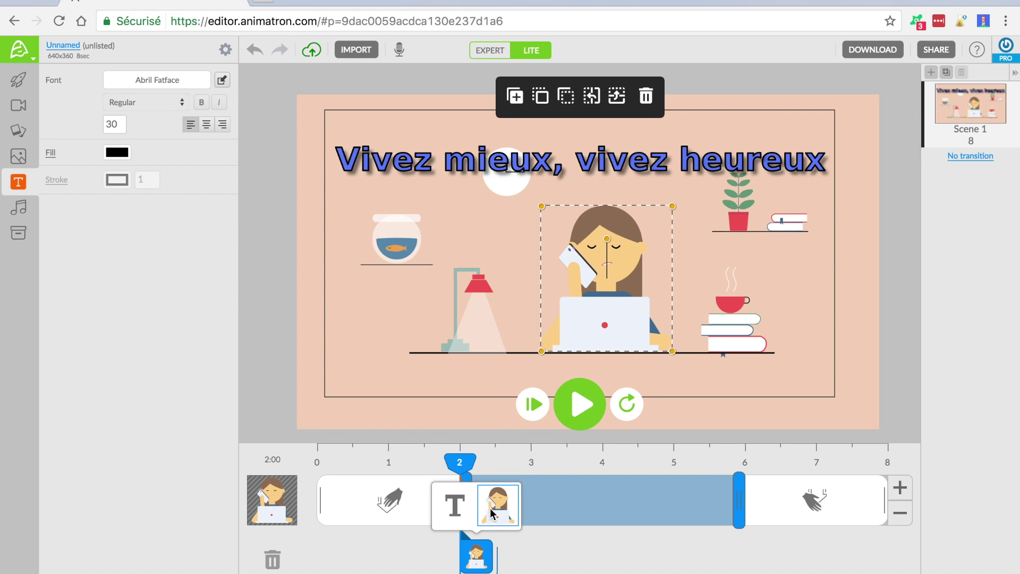
click(454, 504)
mouse_move(471, 498)
mouse_down()
mouse_move(383, 496)
mouse_move(395, 497)
mouse_up()
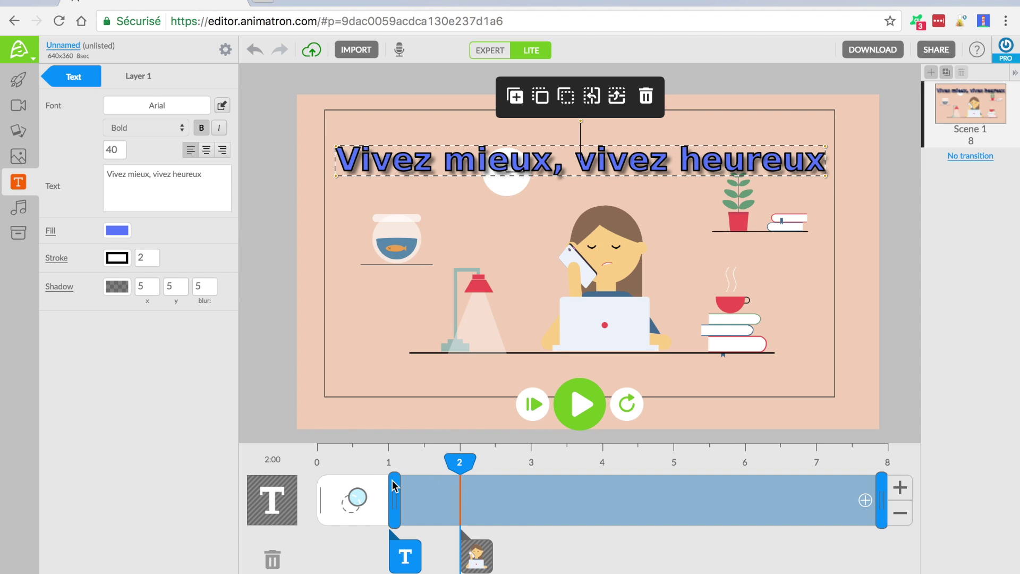
- Replace the slogan's entrance effect with the Draw effect using the human hand
click(355, 499)
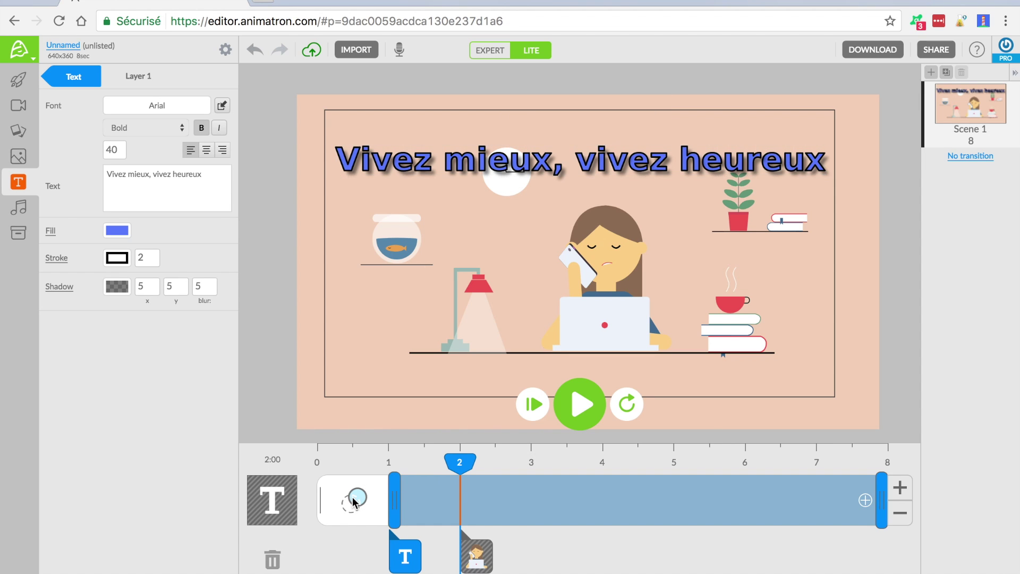
click(354, 500)
click(278, 477)
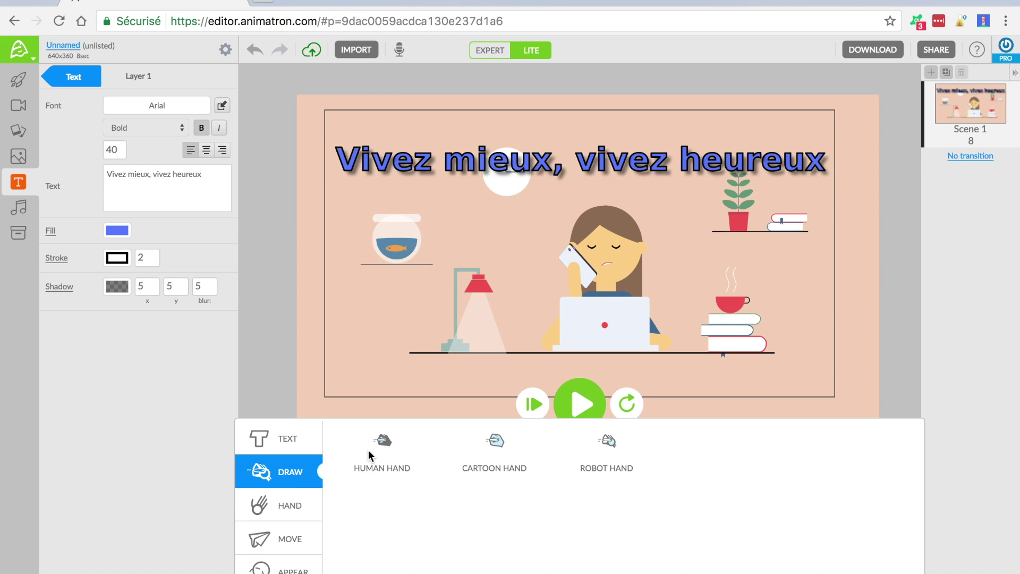
mouse_move(390, 442)
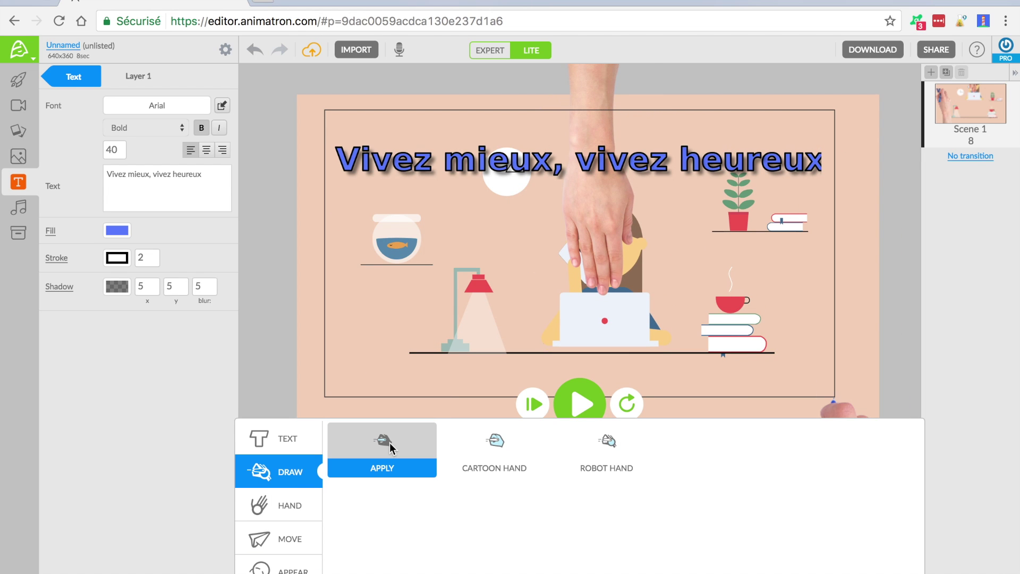
click(264, 377)
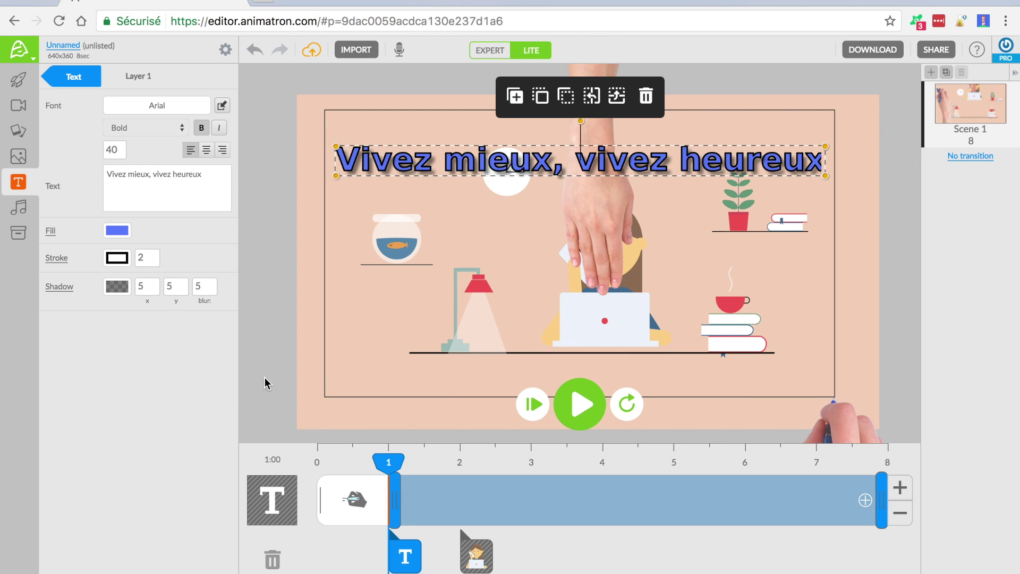
- Play the scene from the beginning to check the hand-drawn entrance of the slogan
click(291, 455)
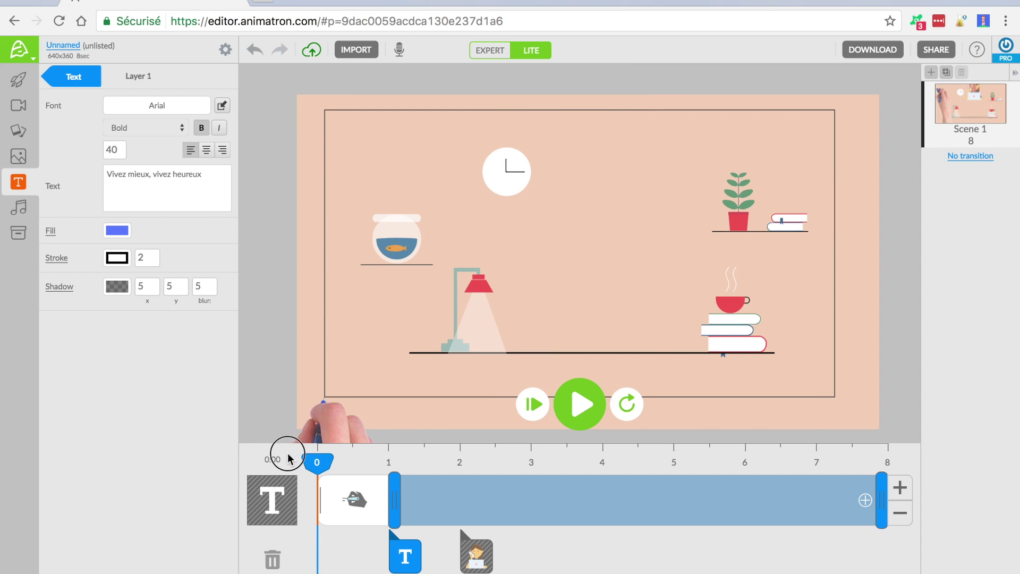
click(580, 405)
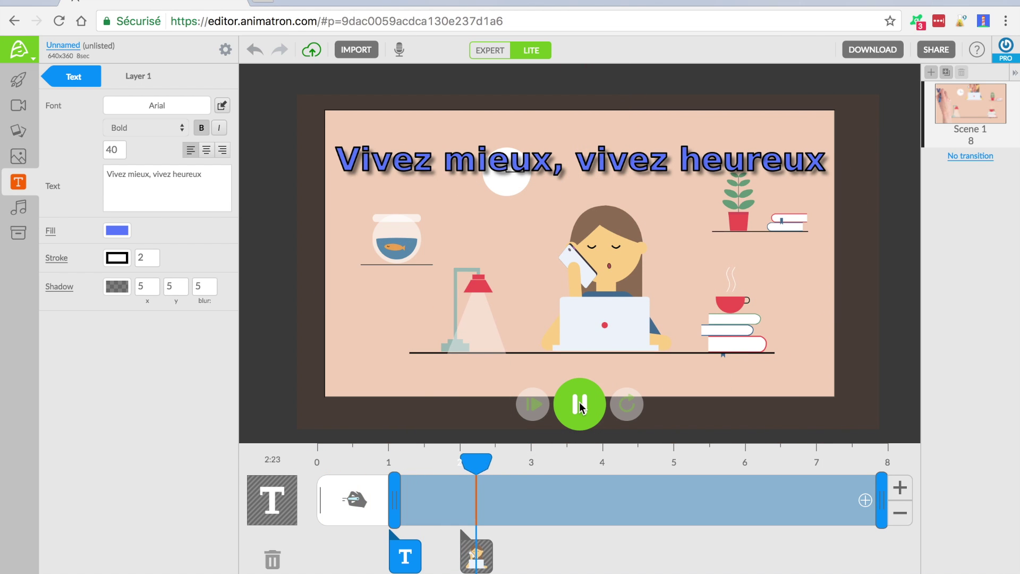
click(580, 405)
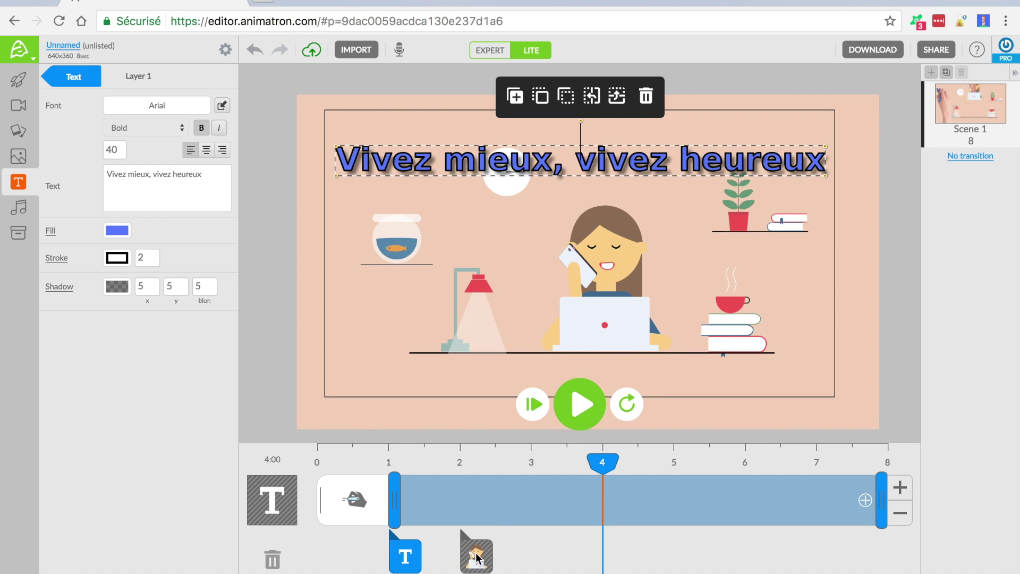
- Shift the girl's hand entrance so that it ends at 3 seconds, and preview the scene from the start
click(476, 555)
drag(467, 505, 536, 506)
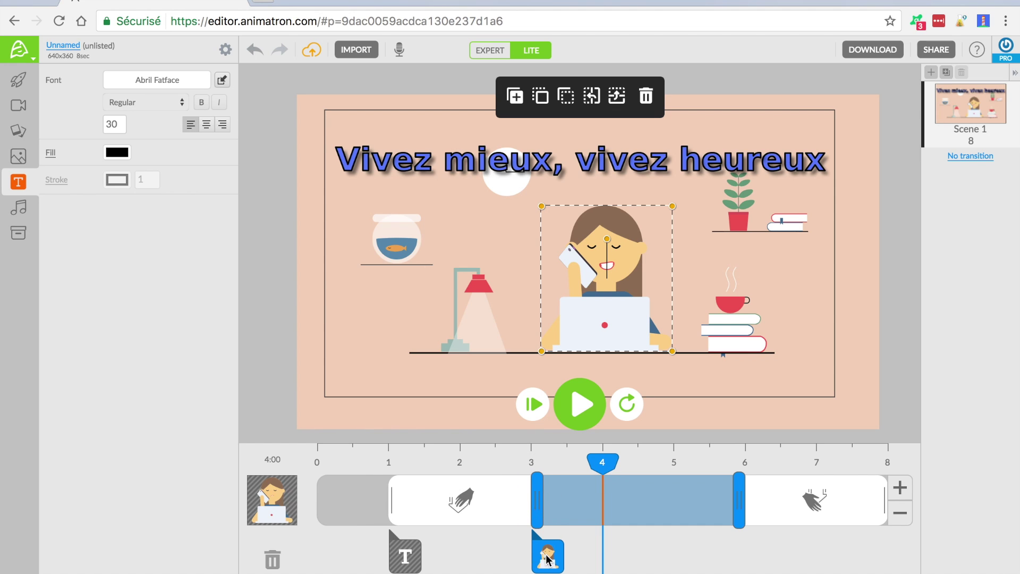
drag(482, 458, 317, 460)
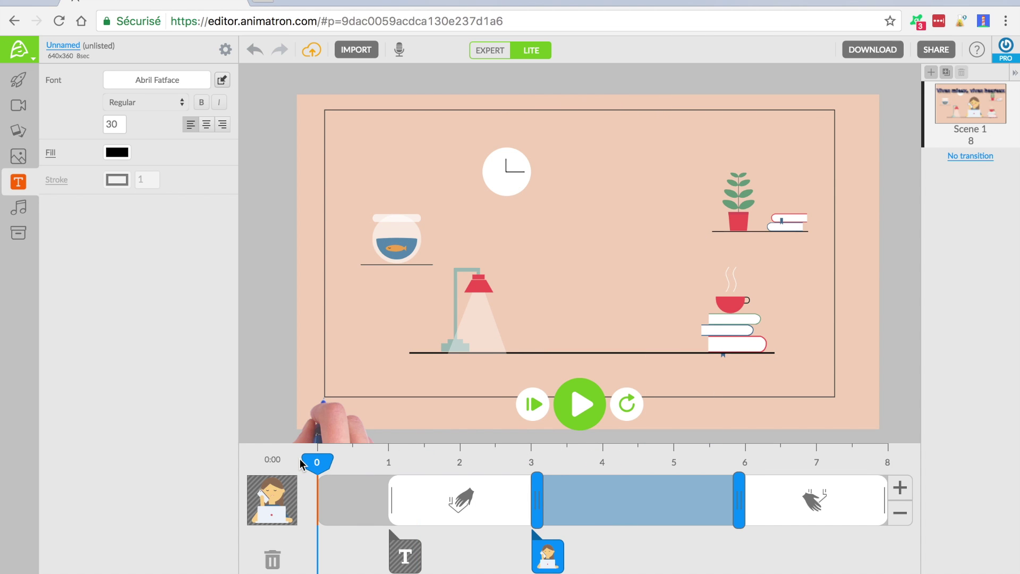
click(582, 404)
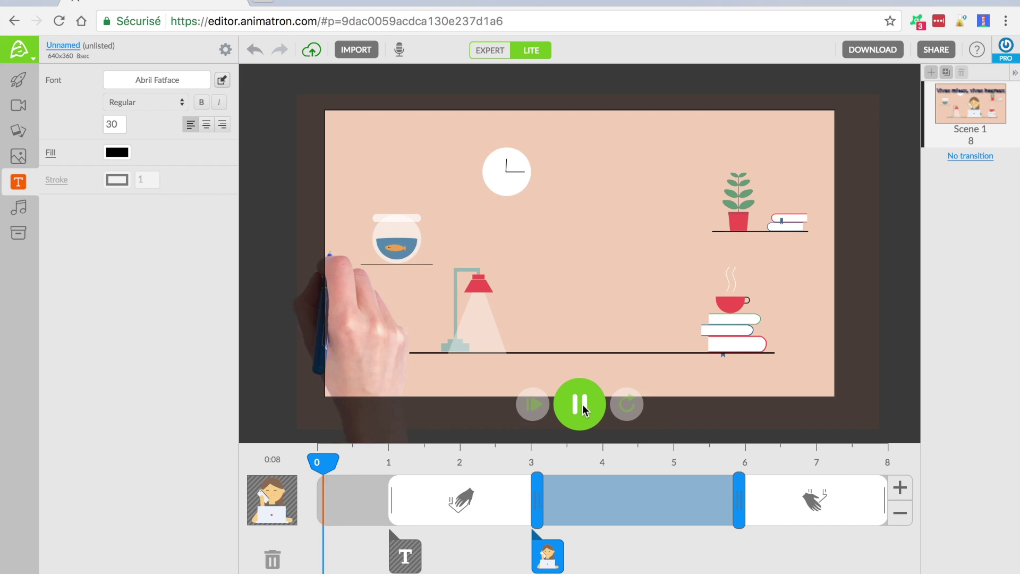
click(579, 403)
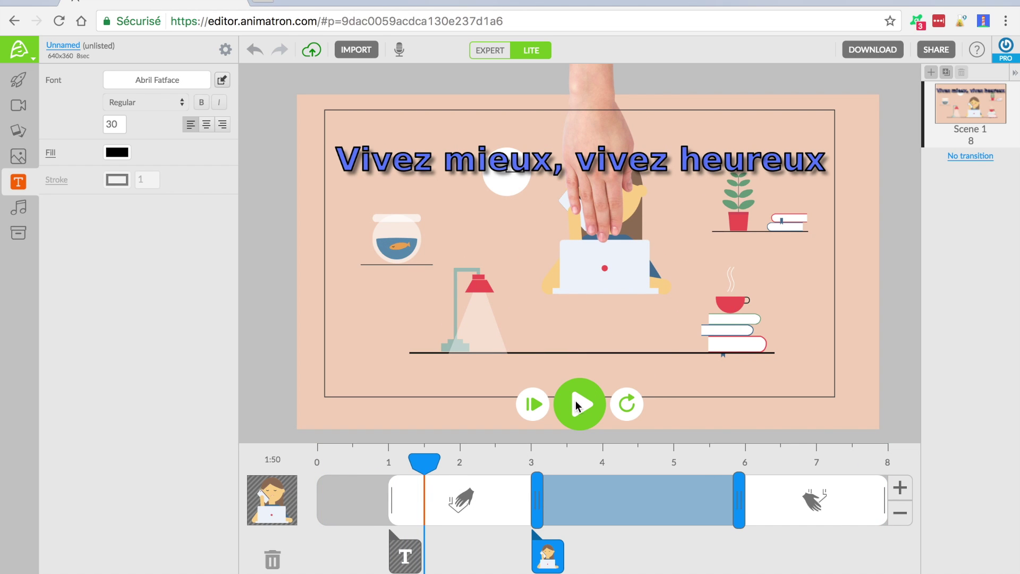
- Give the slogan an exit effect starting at 7 seconds and set it to Pop Out
click(405, 555)
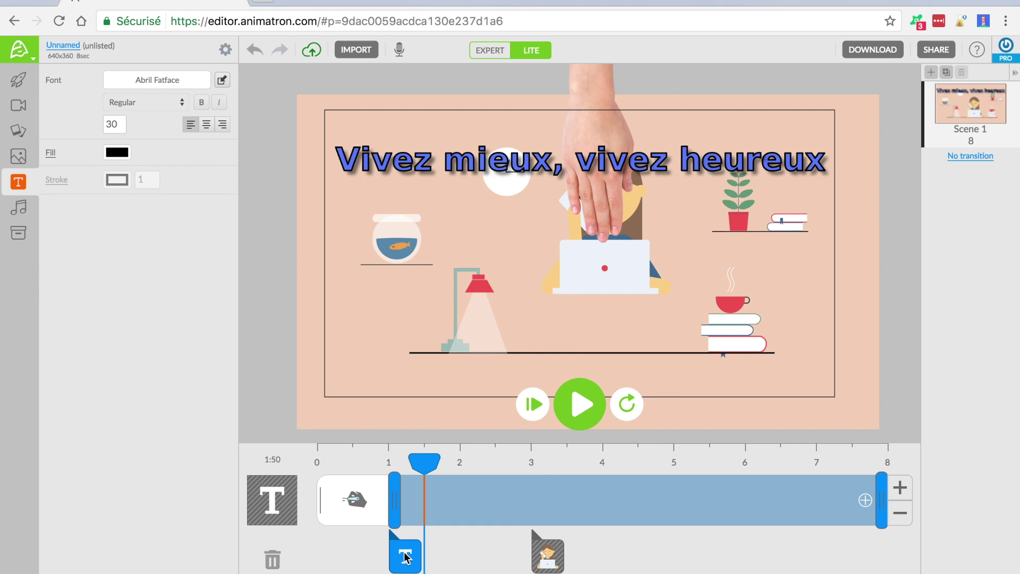
drag(881, 499, 811, 499)
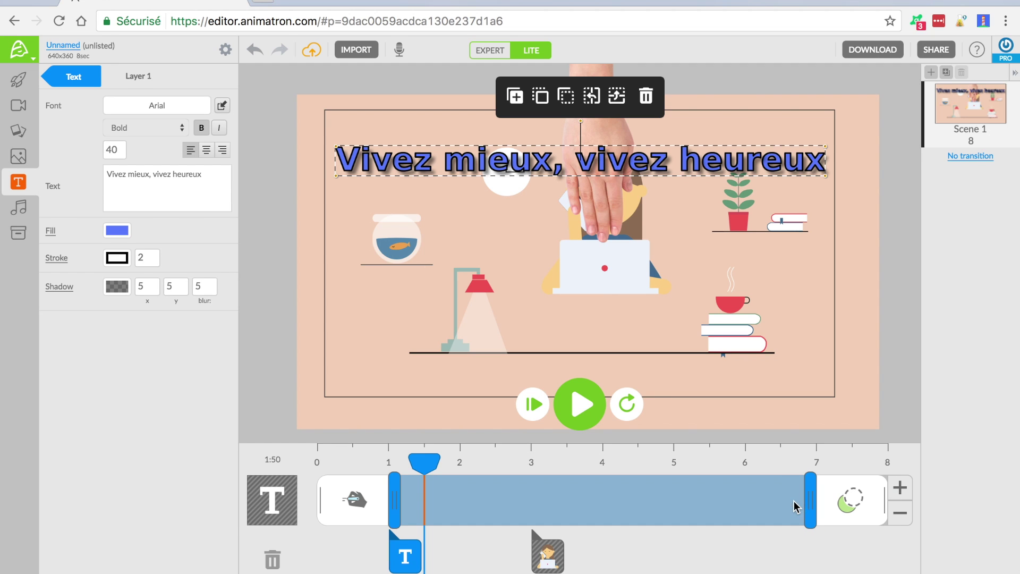
click(850, 500)
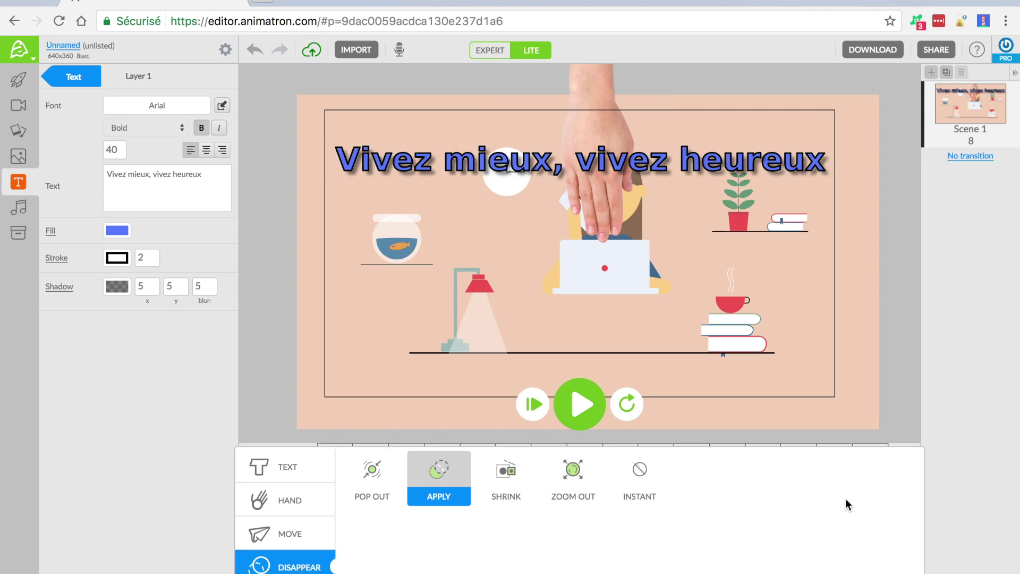
click(371, 466)
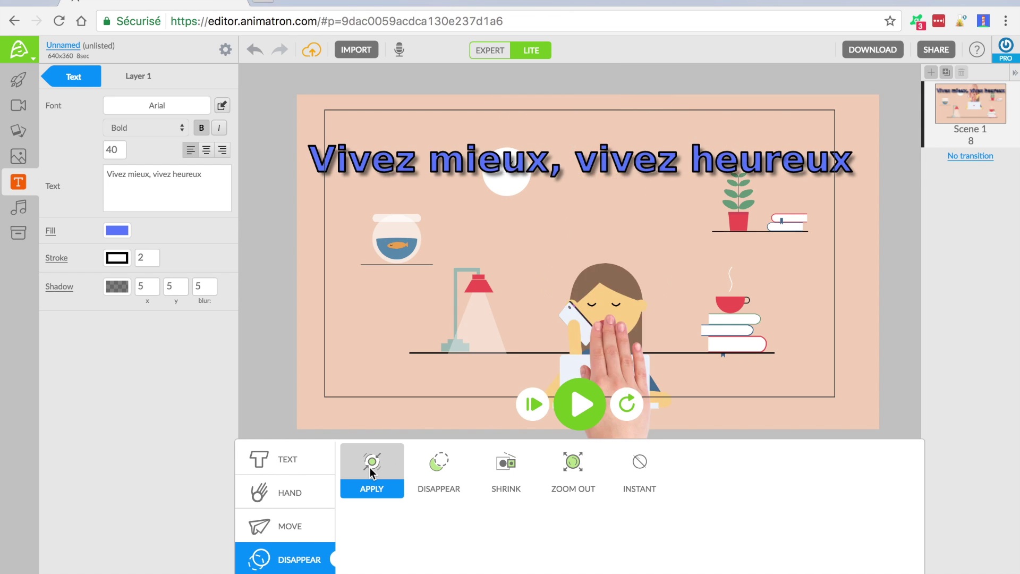
click(255, 390)
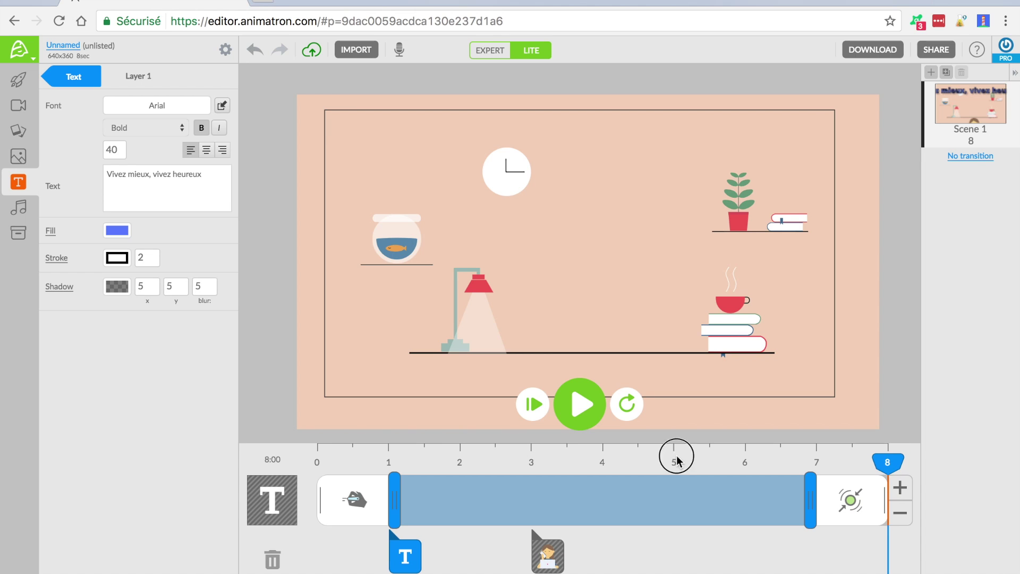
- Play the whole scene from 0 seconds to check the slogan's entrance and exit, and deselect the text
click(328, 454)
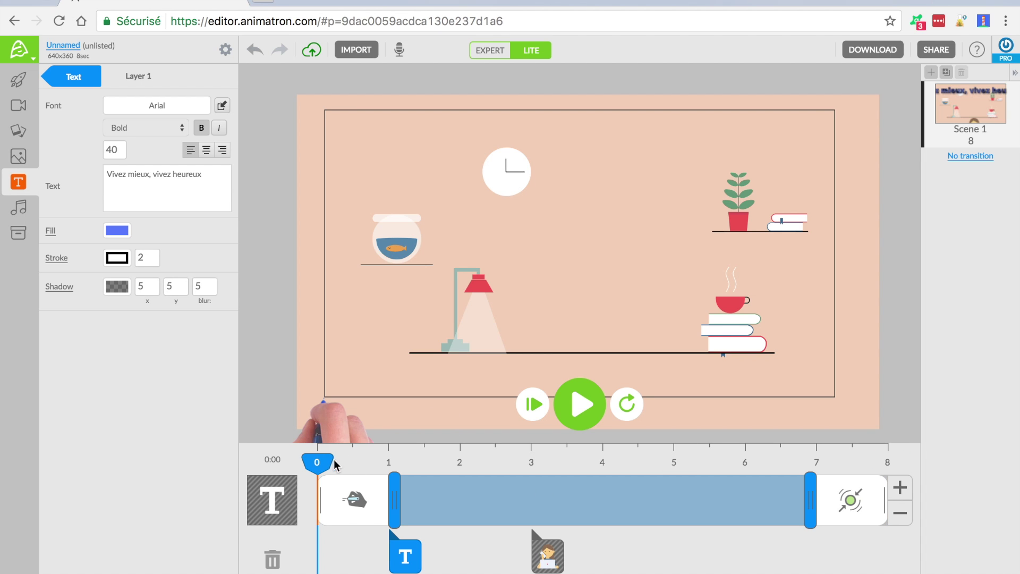
click(582, 407)
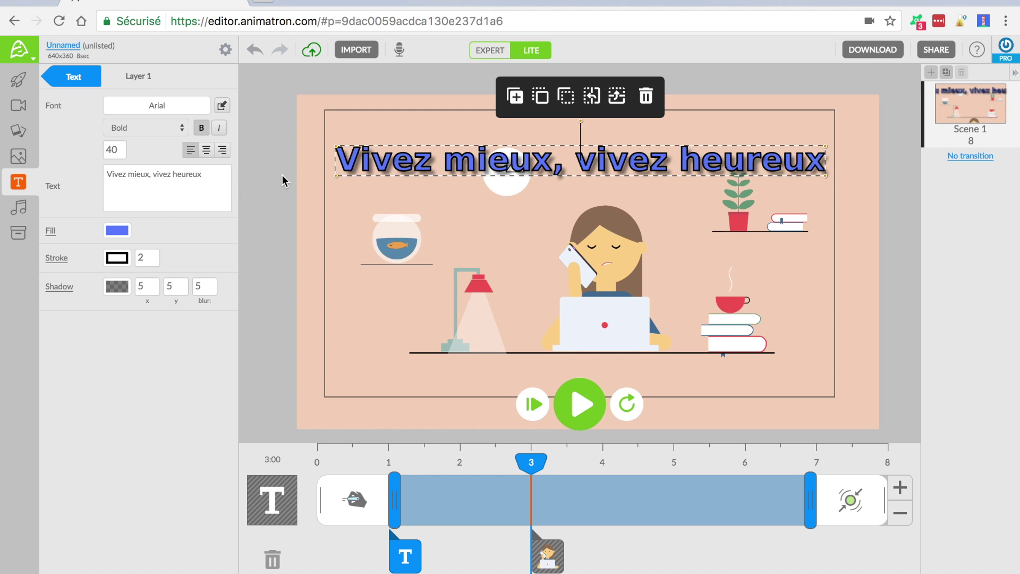
click(290, 223)
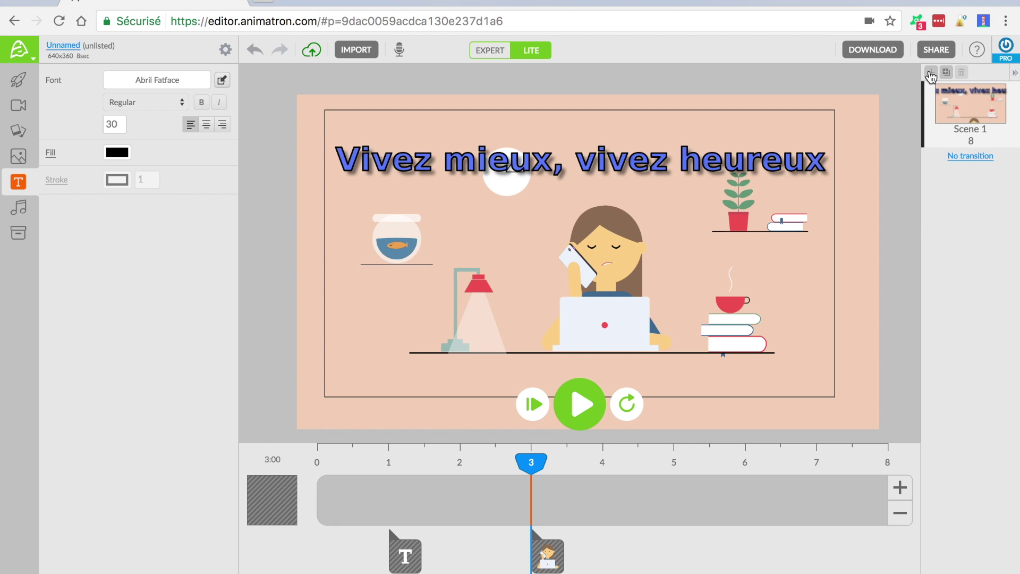
- Add a second scene and apply the road and trees background from the Hipster Couple set
click(931, 73)
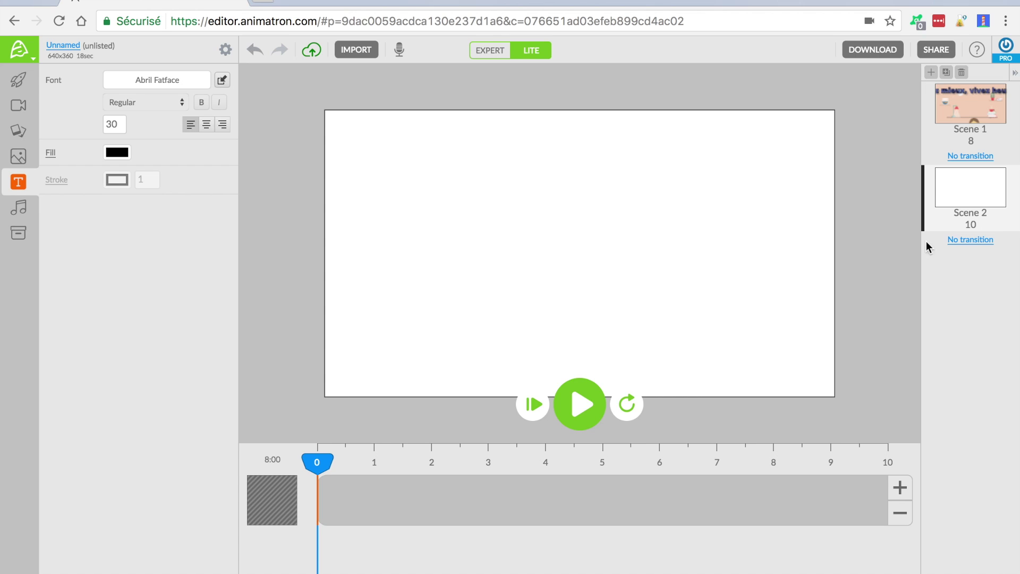
click(18, 80)
scroll(96, 237, down, 3)
scroll(96, 237, down, 7)
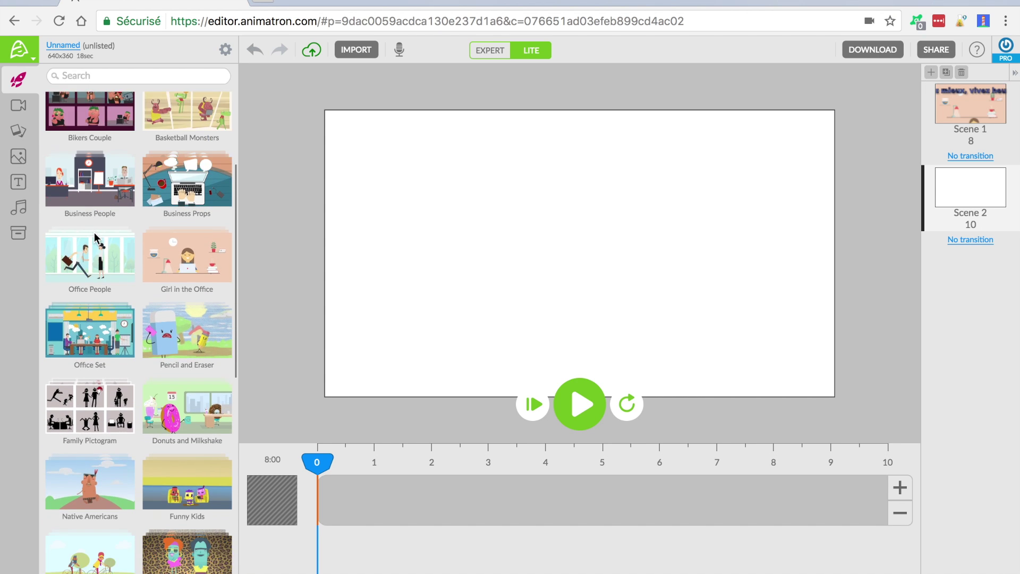
scroll(94, 238, down, 2)
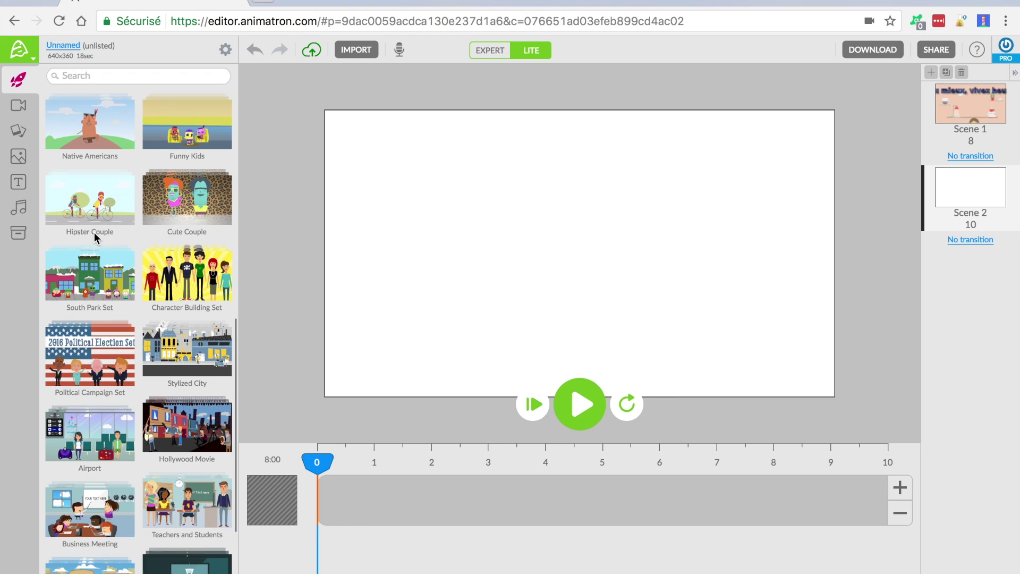
click(89, 185)
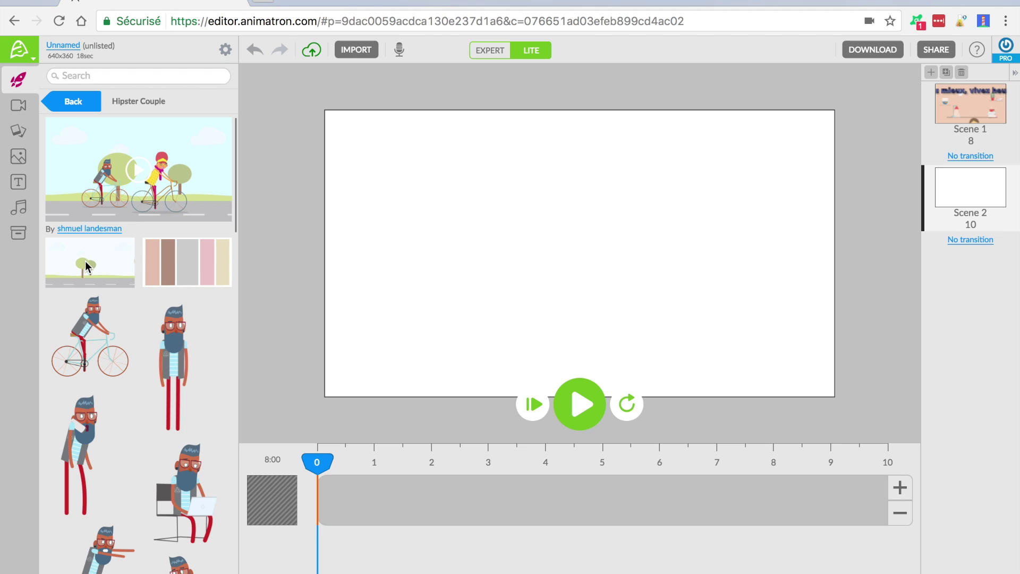
click(85, 261)
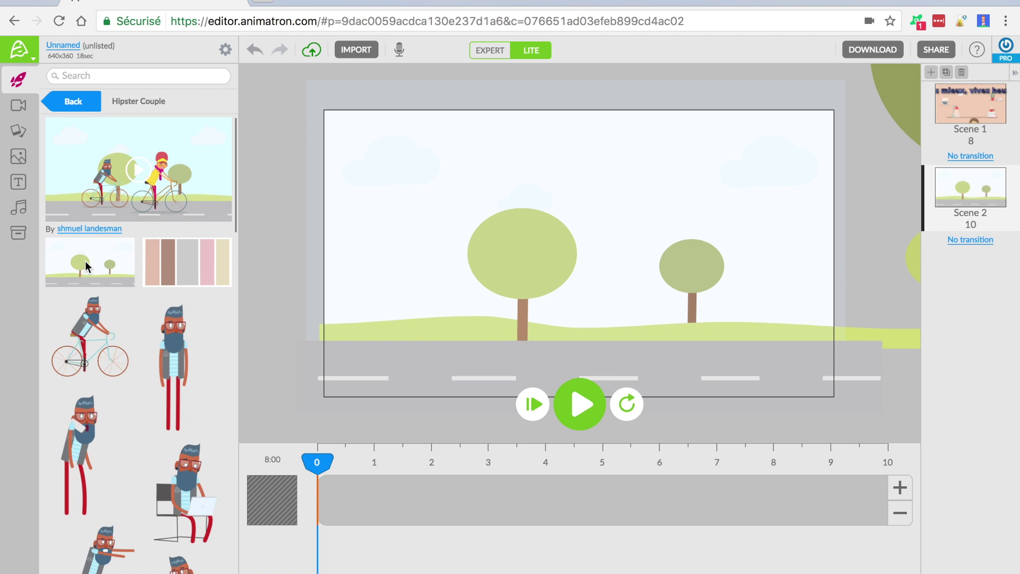
- Shorten Scene 2 to 4 seconds and play it to preview the moving background
click(900, 513)
click(900, 513)
click(899, 513)
click(899, 513)
click(899, 513)
click(900, 513)
click(570, 399)
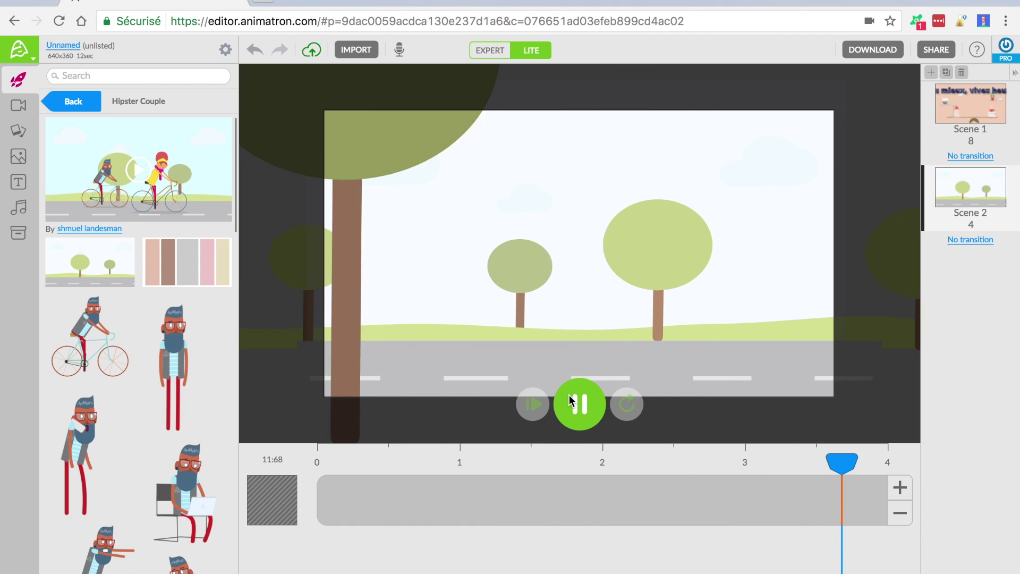
- Pause the preview, add the bearded hipster riding a bicycle to Scene 2 at 0.5 seconds and place him on the road
click(570, 400)
click(570, 400)
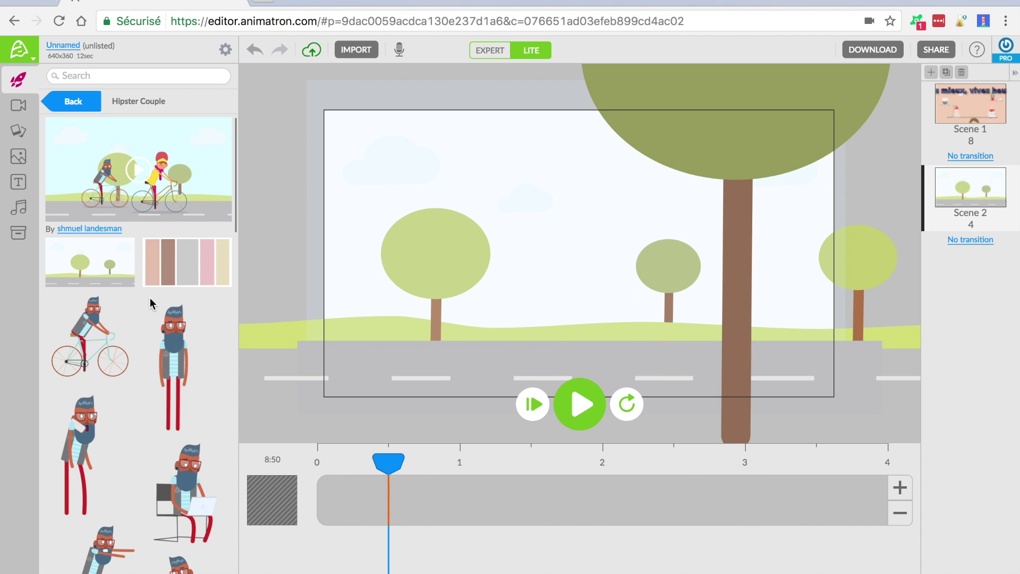
scroll(123, 310, down, 3)
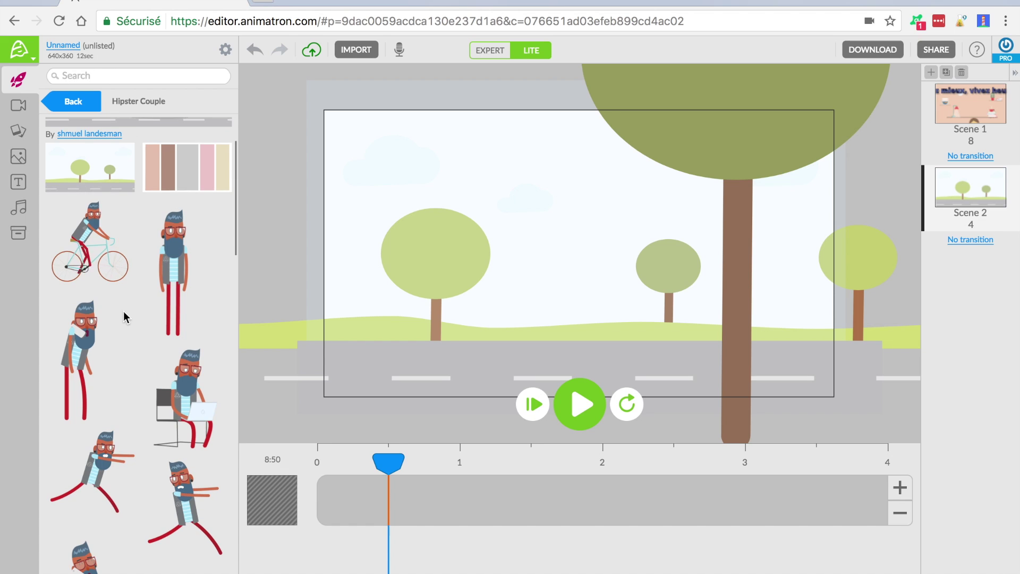
click(91, 237)
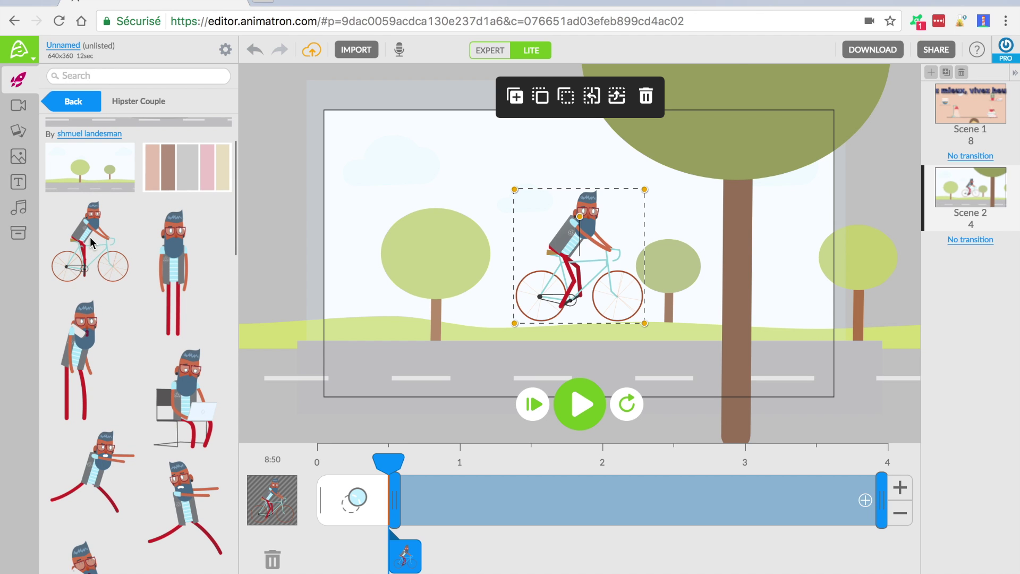
drag(583, 281, 506, 323)
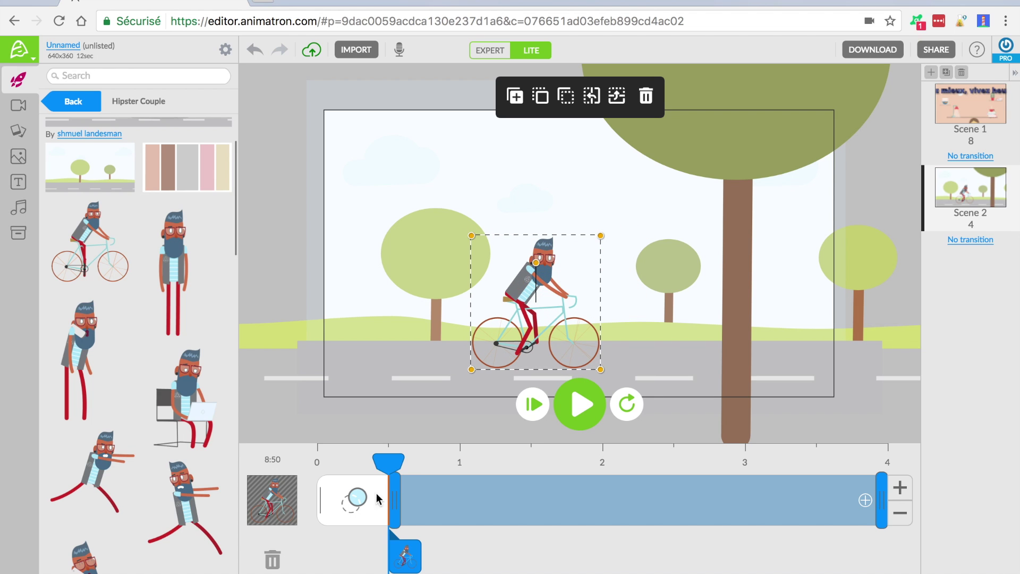
- Set the cyclist's entrance effect to the Move type From Left
click(354, 499)
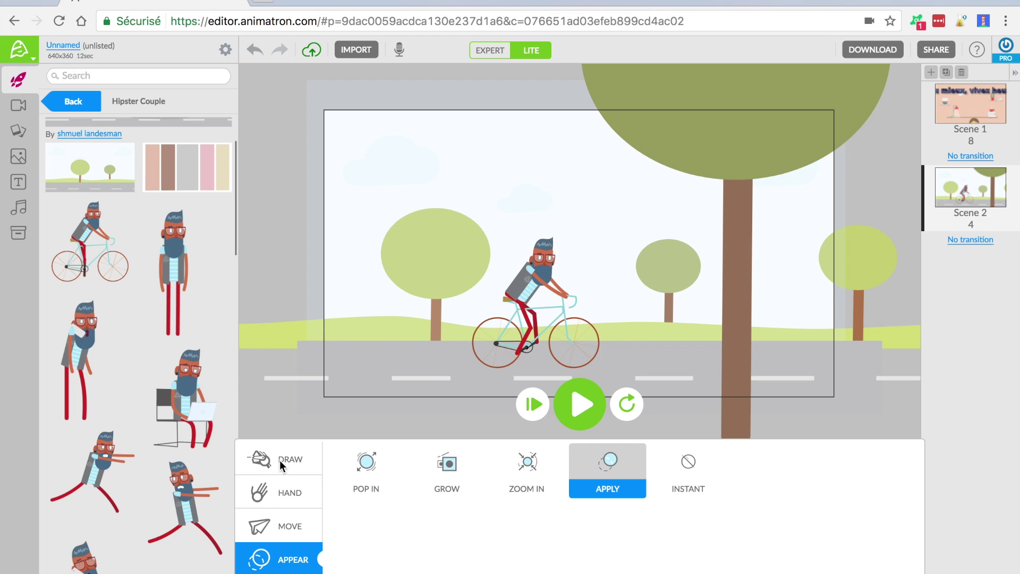
click(280, 531)
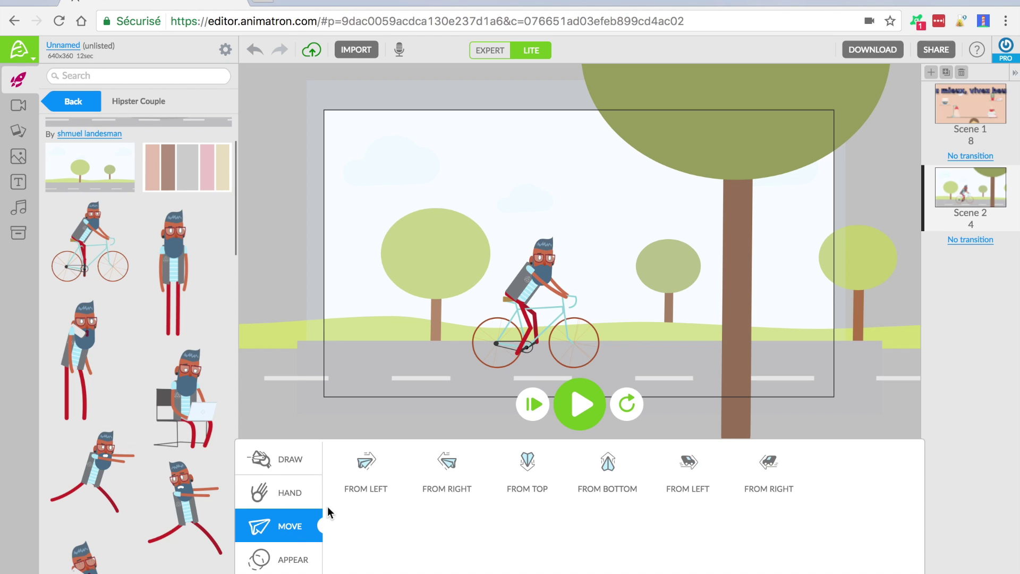
mouse_move(365, 465)
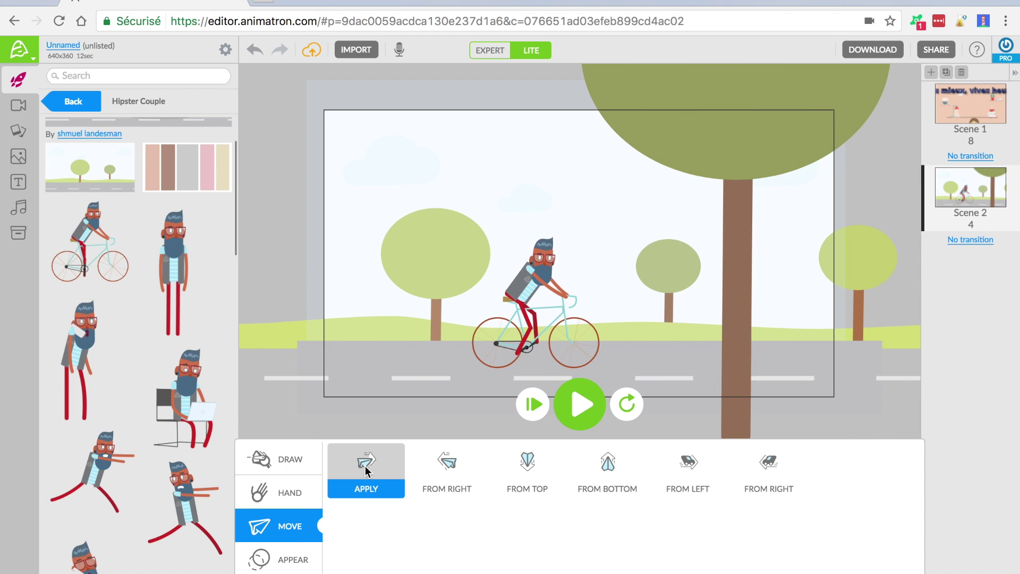
click(365, 465)
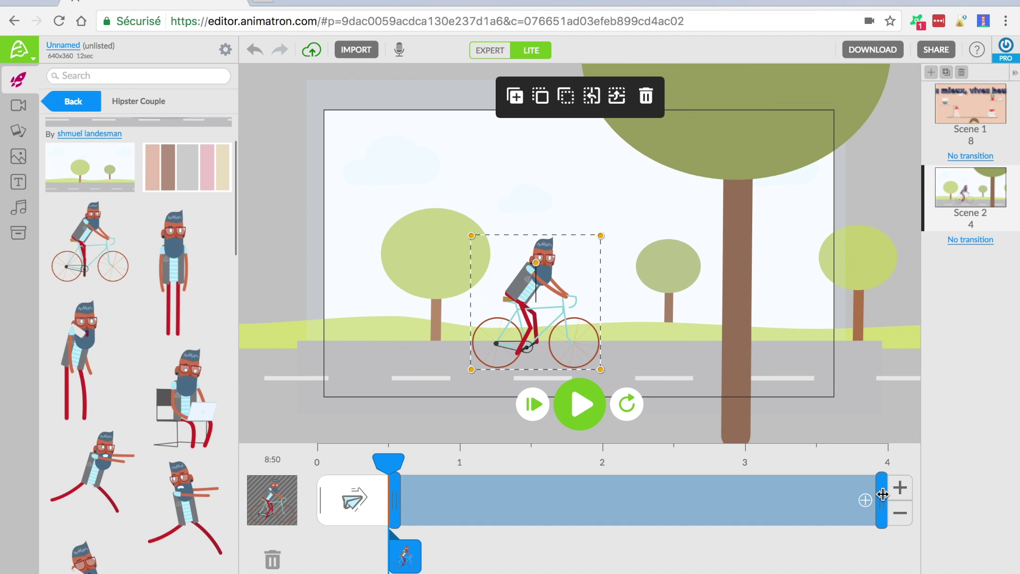
- Give the cyclist a Move exit effect to the right starting at 3.5 seconds and play the scene from 0 seconds
drag(882, 494, 823, 492)
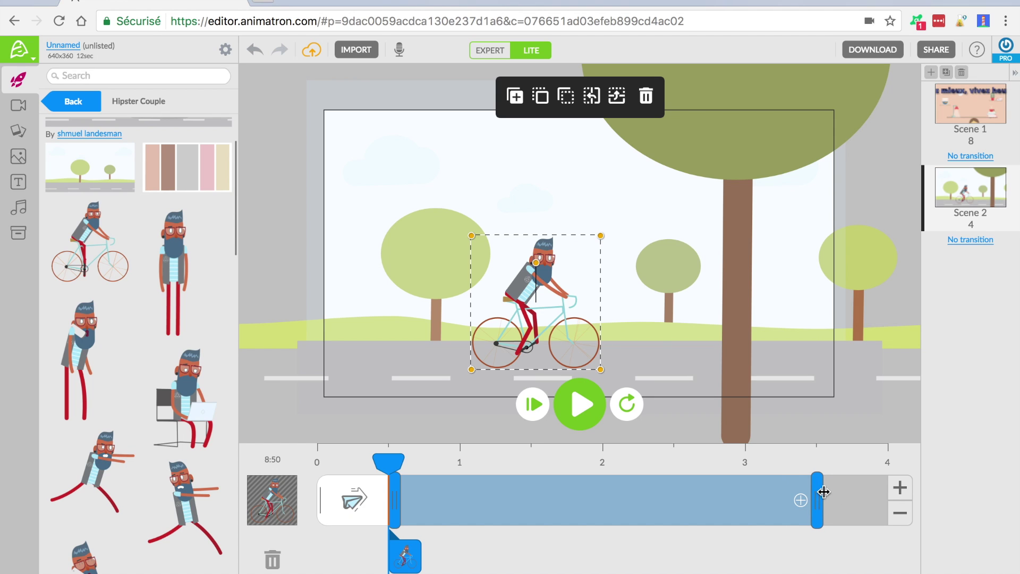
click(795, 500)
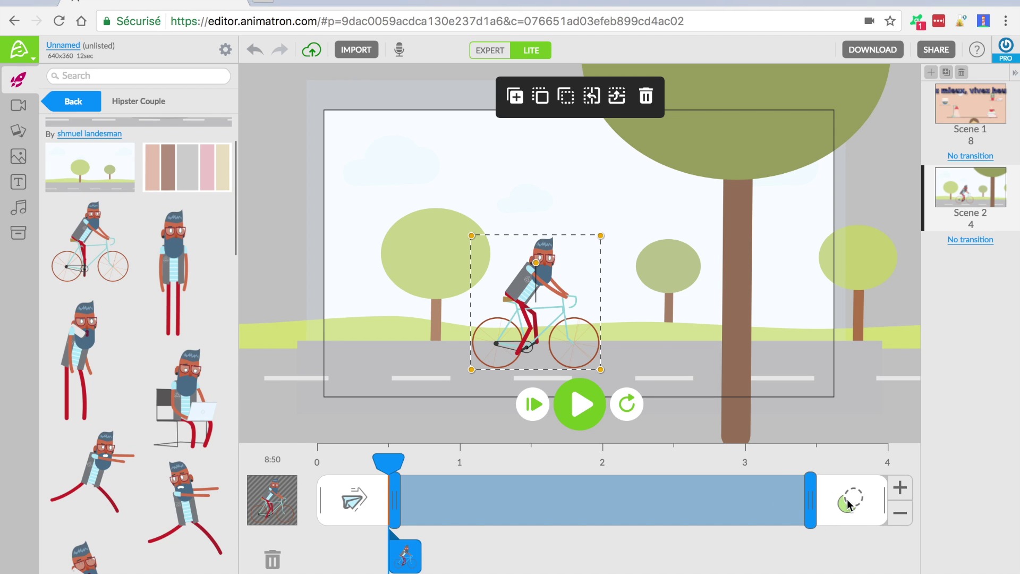
click(846, 499)
click(291, 489)
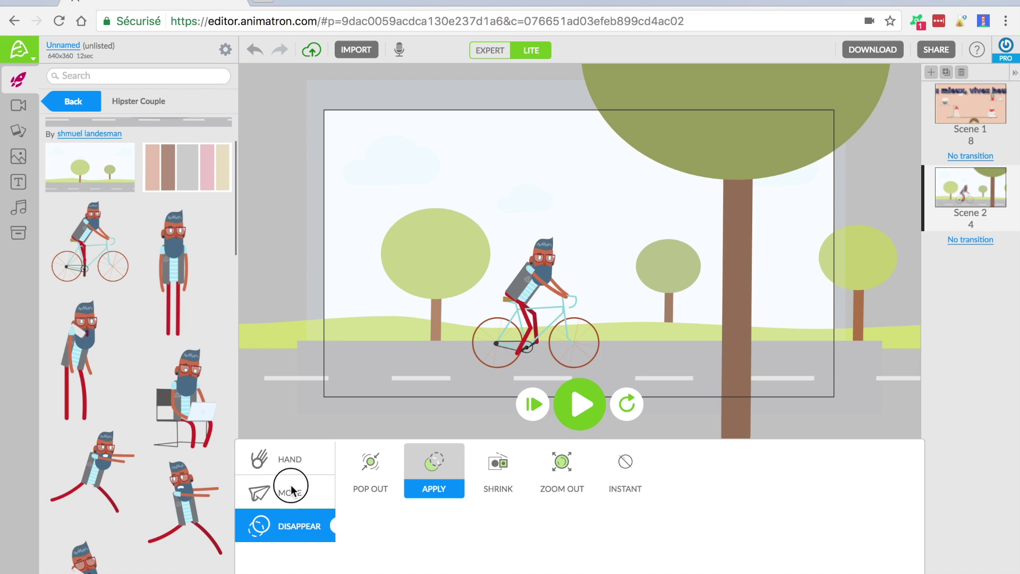
click(433, 462)
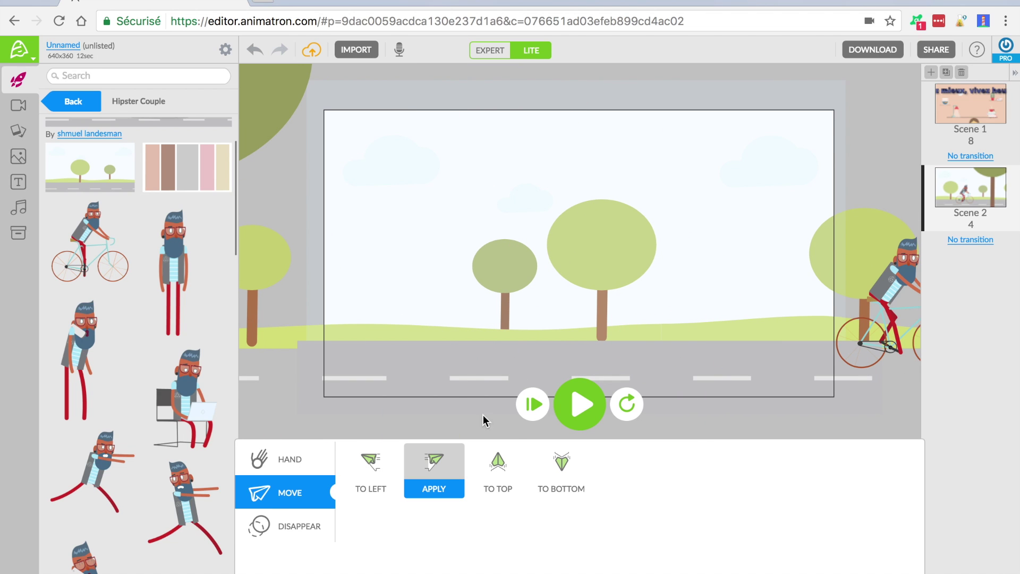
click(890, 400)
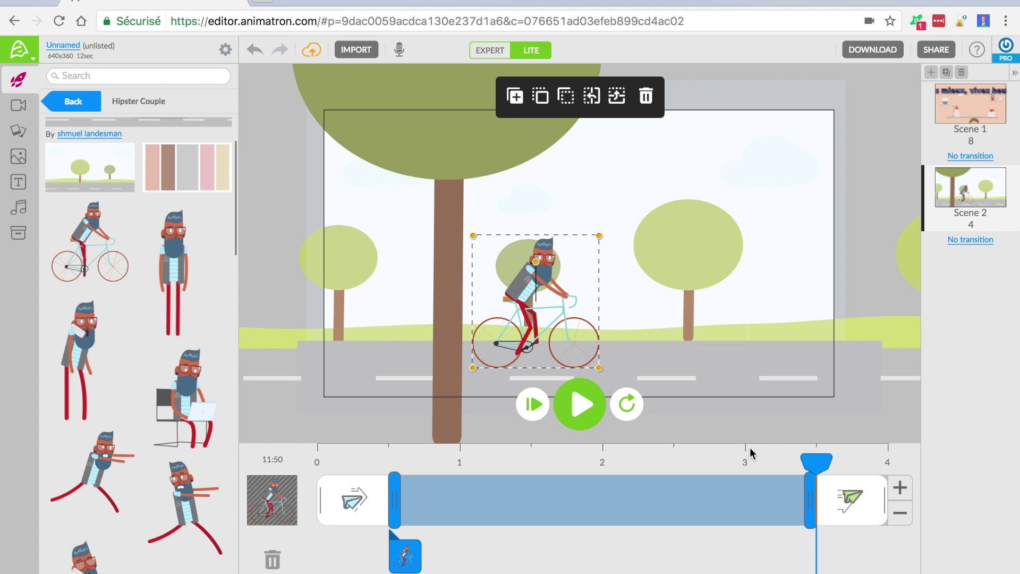
drag(597, 447, 273, 454)
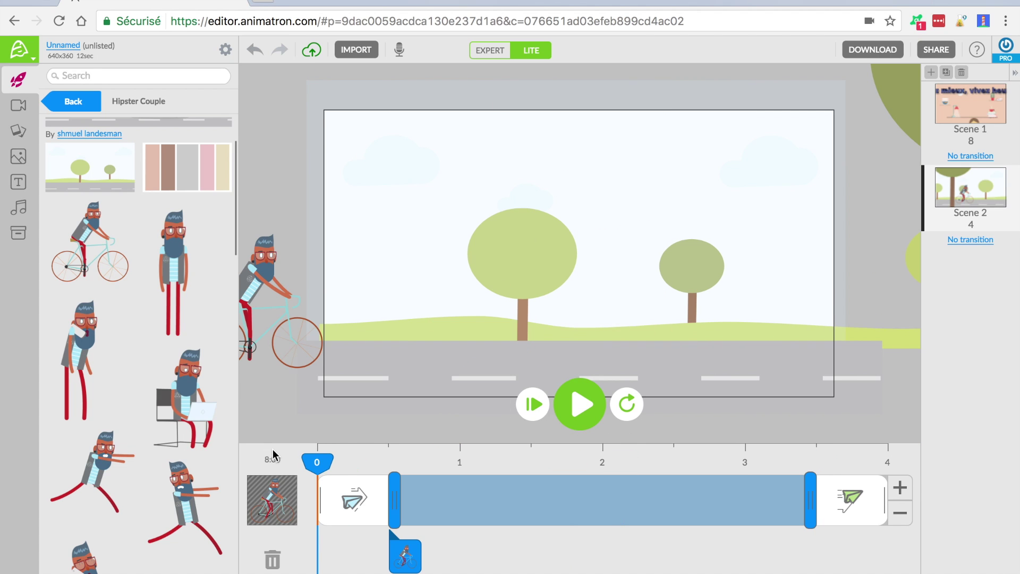
click(578, 409)
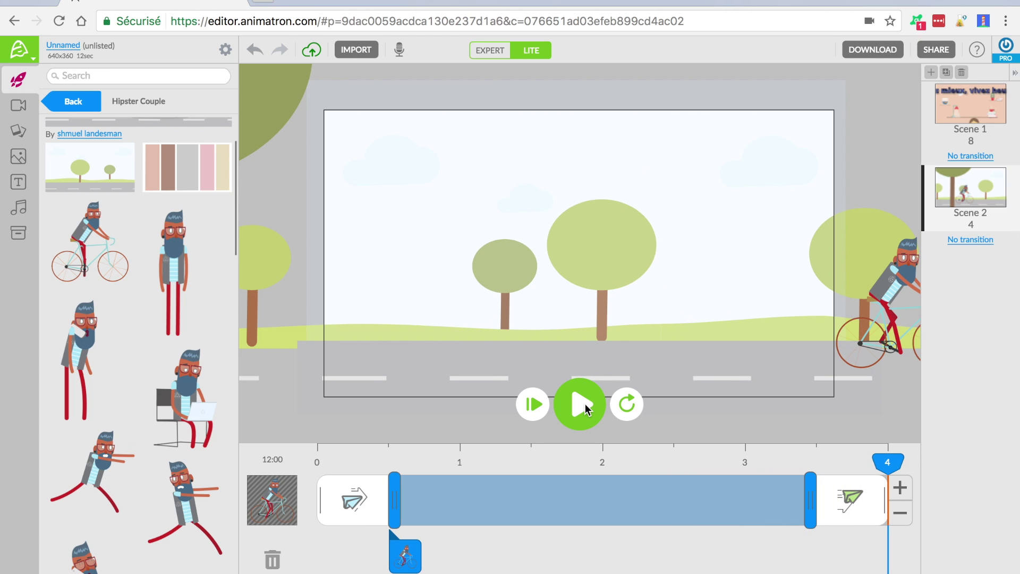
- Add the text "La vie est belle" in the sky above the trees and tilt it slightly upward to the right
click(18, 181)
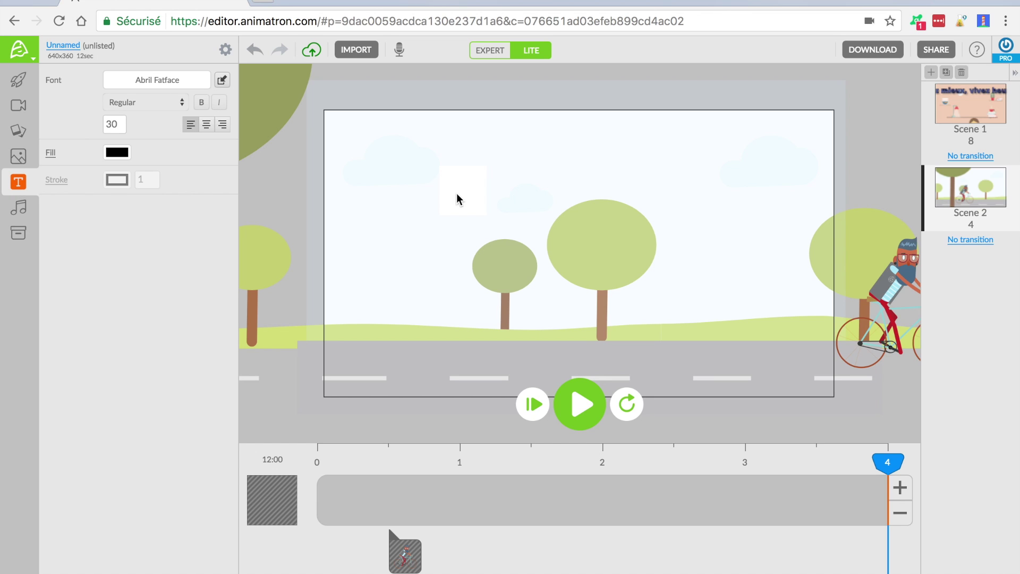
text(La vie est be)
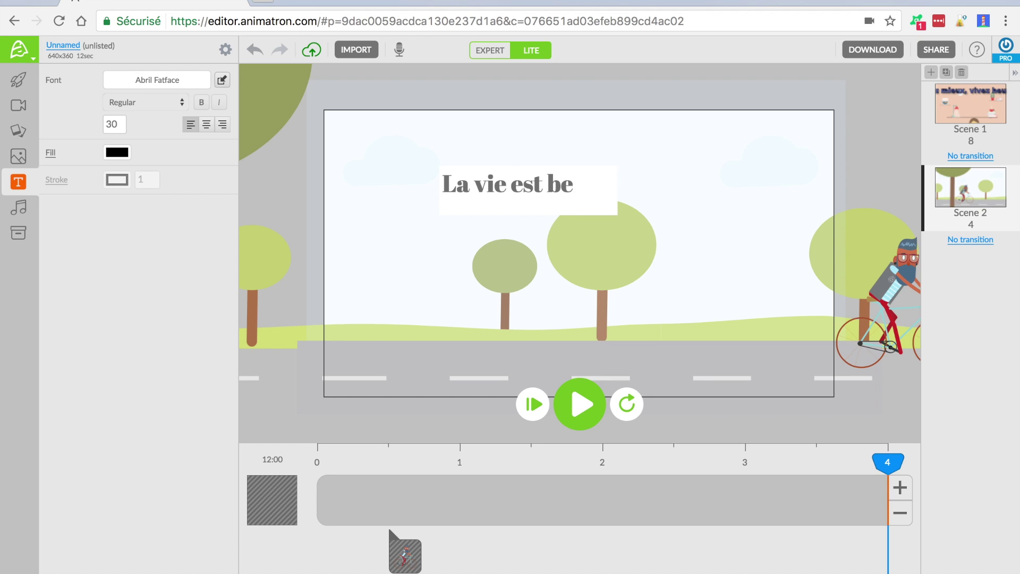
text(lle)
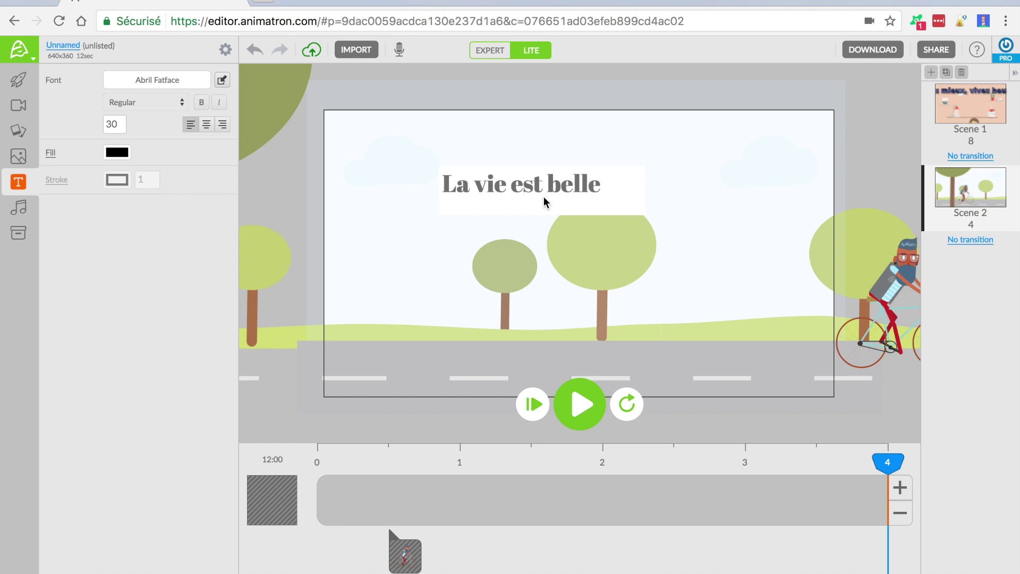
click(529, 184)
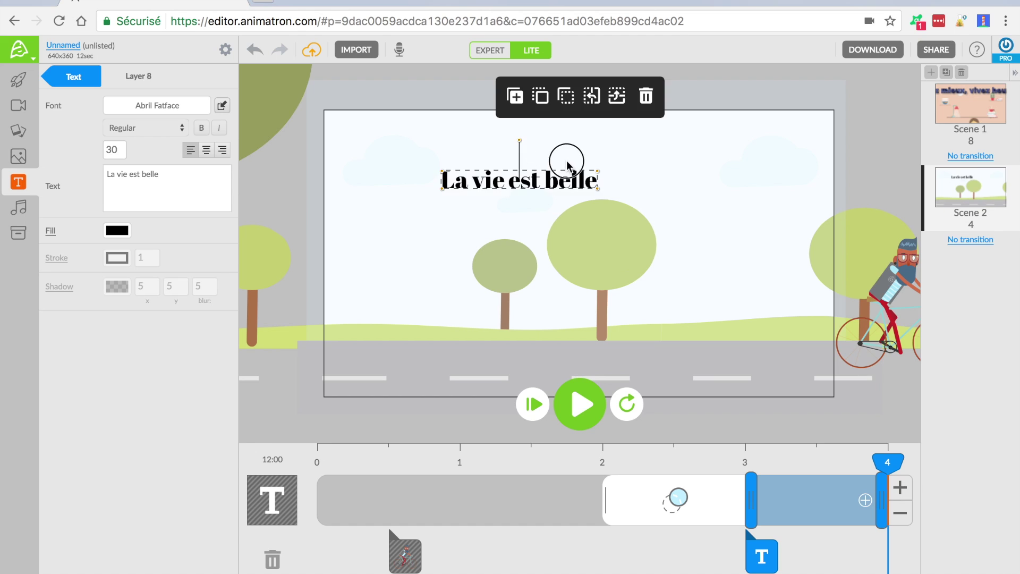
drag(576, 162, 572, 123)
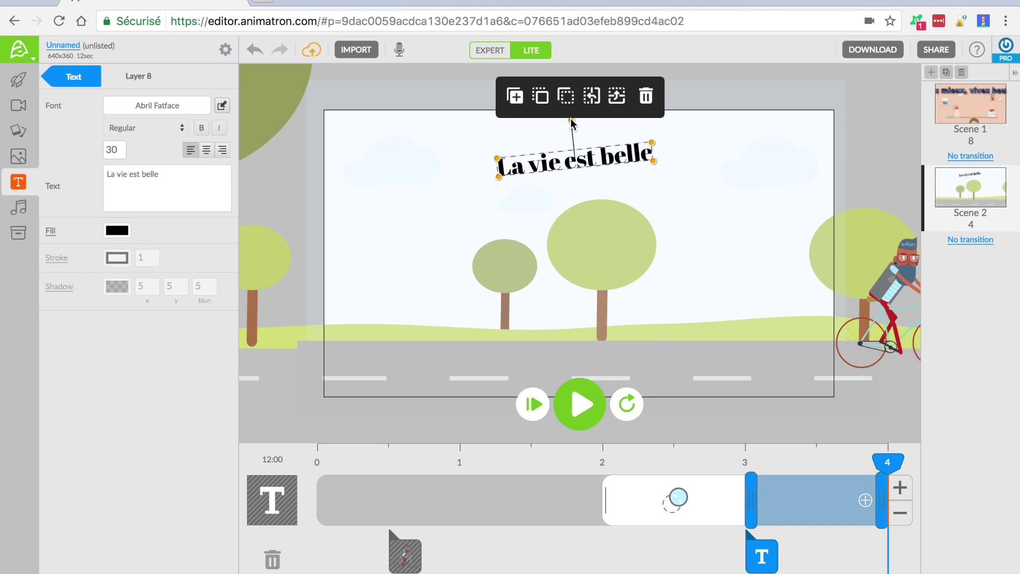
- Set the "La vie est belle" text to size 50 and the Comfortaa Bold font
click(111, 152)
double_click(112, 151)
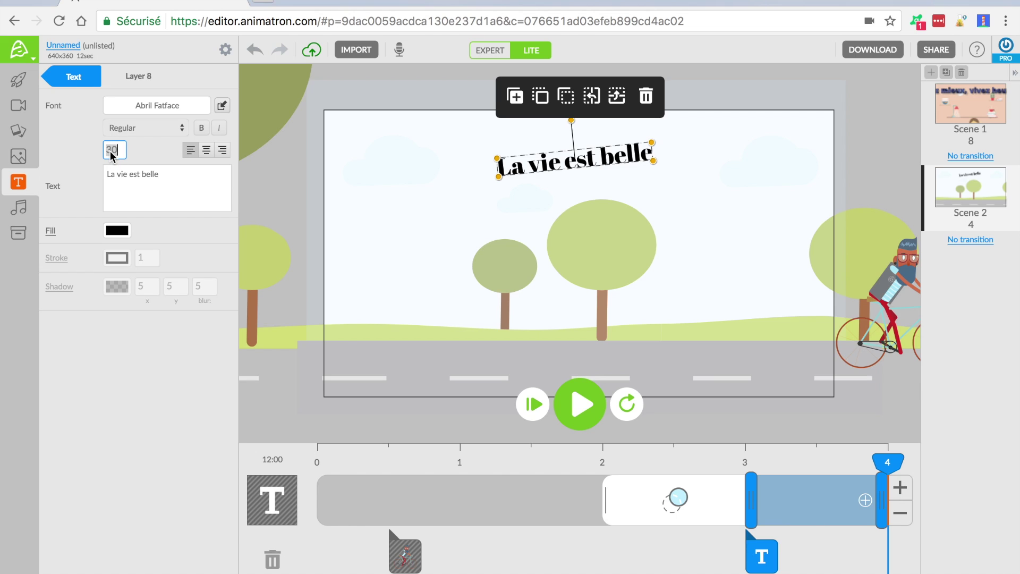
text(50)
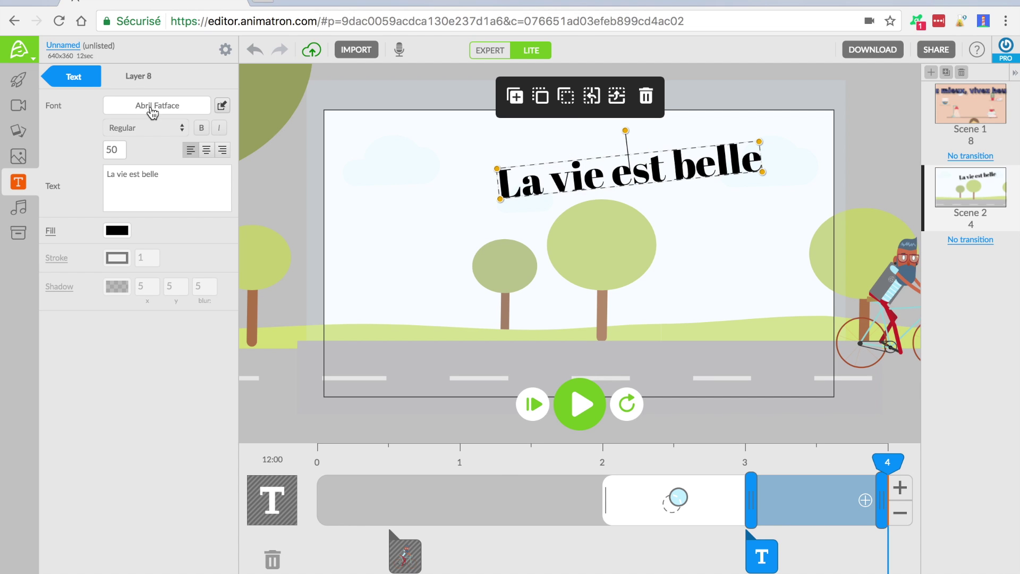
click(152, 107)
scroll(133, 254, down, 15)
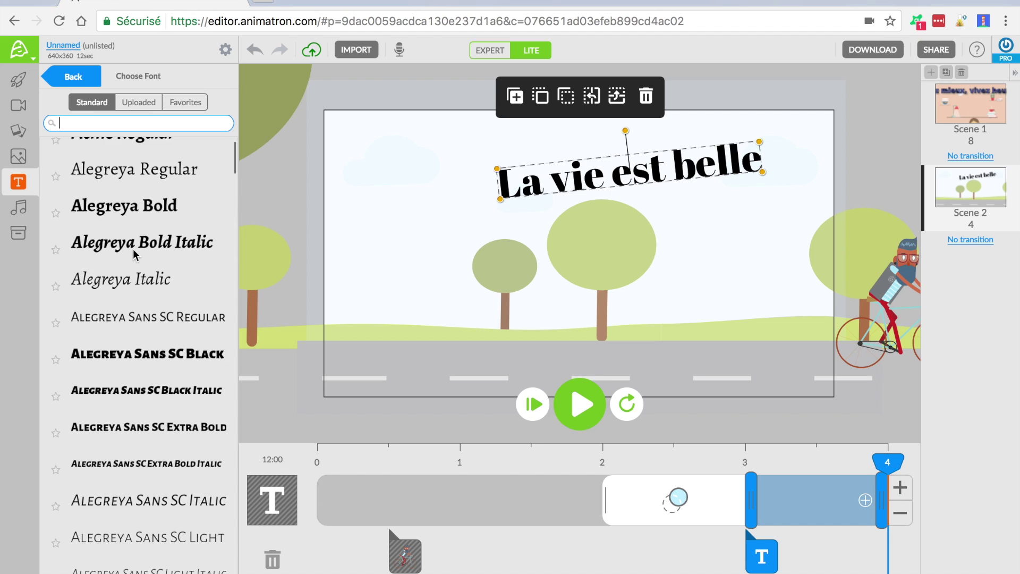
scroll(133, 255, down, 5)
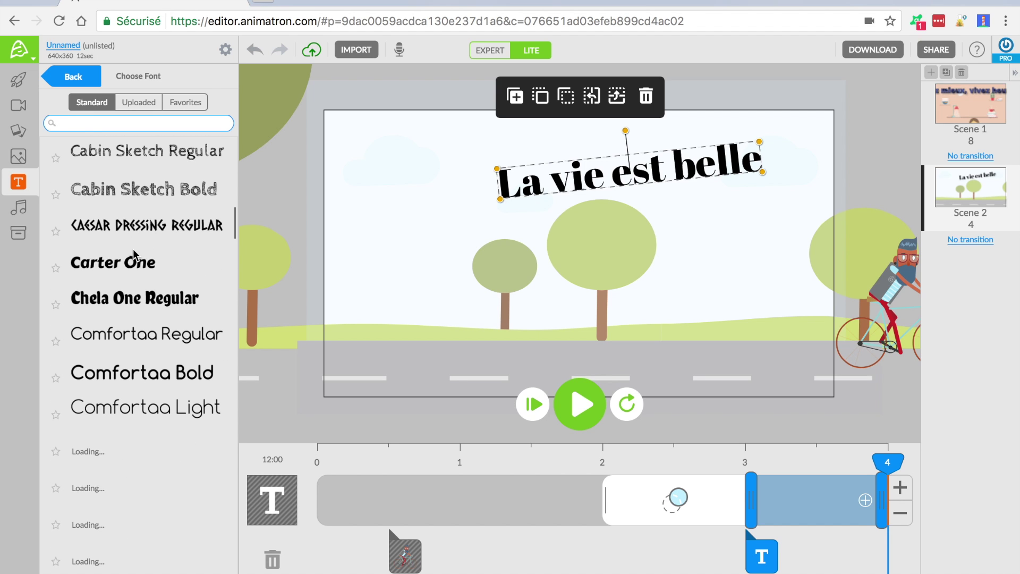
click(131, 379)
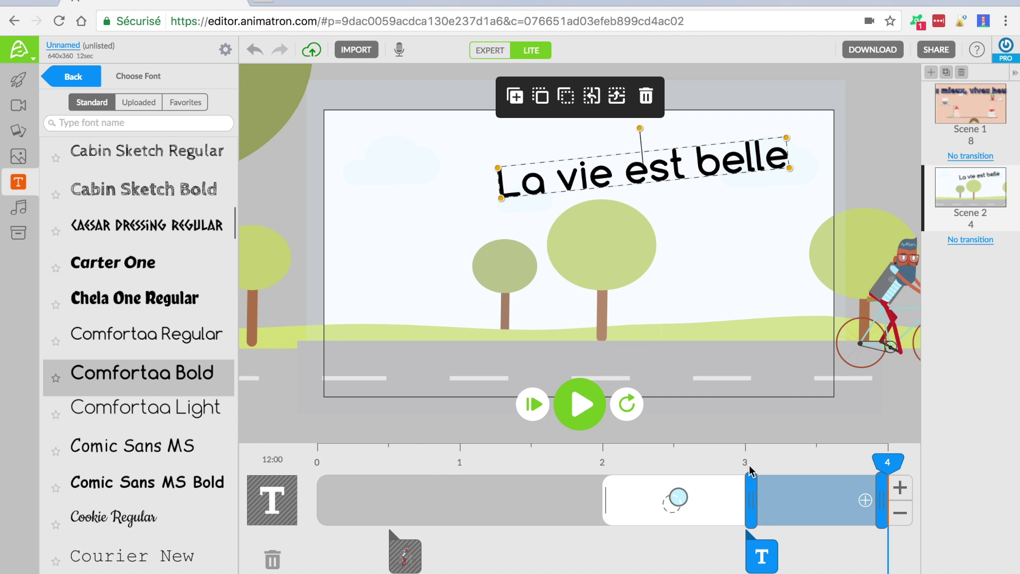
- Start the text at 0.5 seconds and set its entrance effect to Move From Left
mouse_move(749, 481)
mouse_down()
mouse_move(376, 493)
mouse_move(394, 492)
mouse_up()
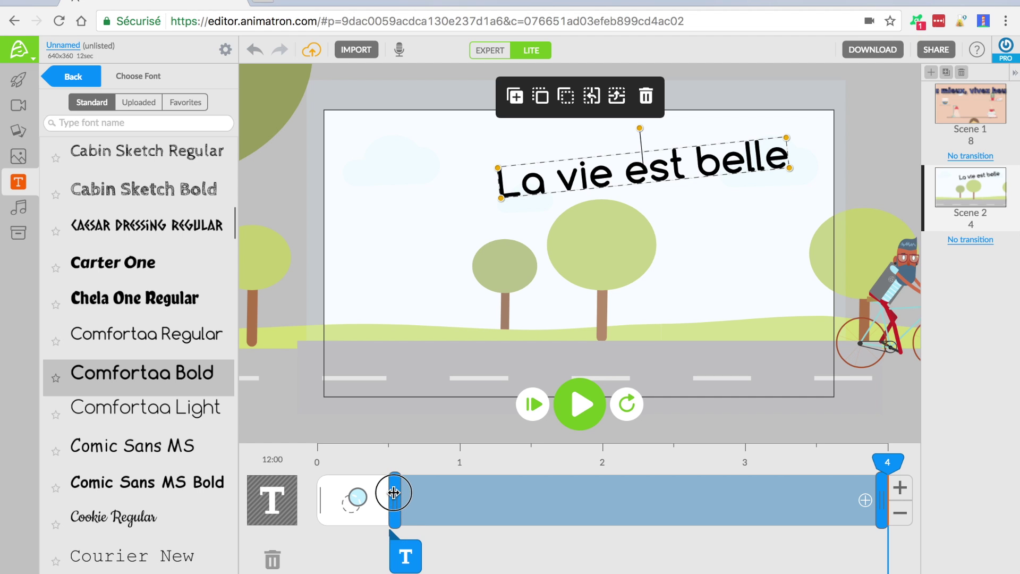
click(353, 502)
click(276, 539)
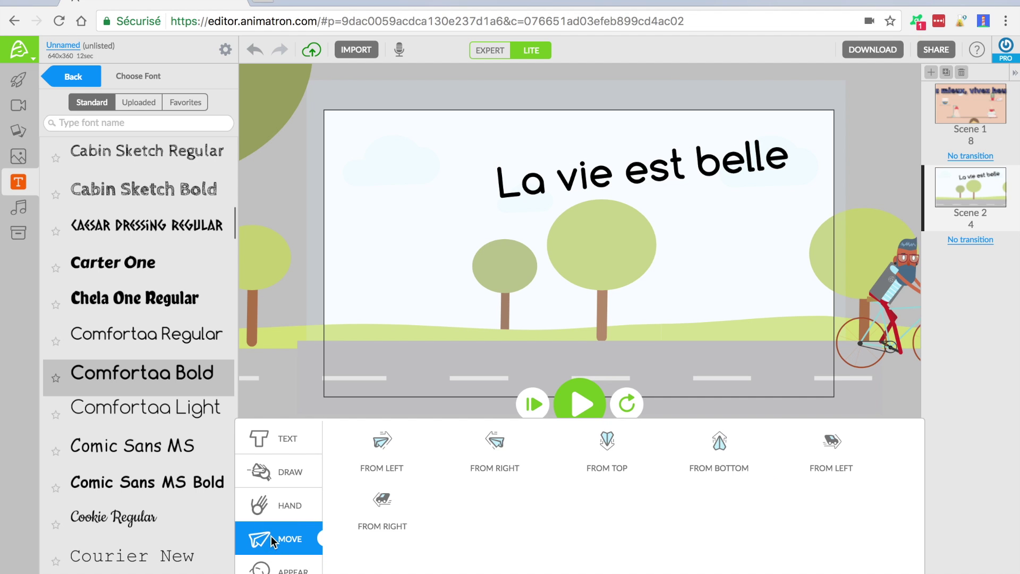
mouse_move(382, 441)
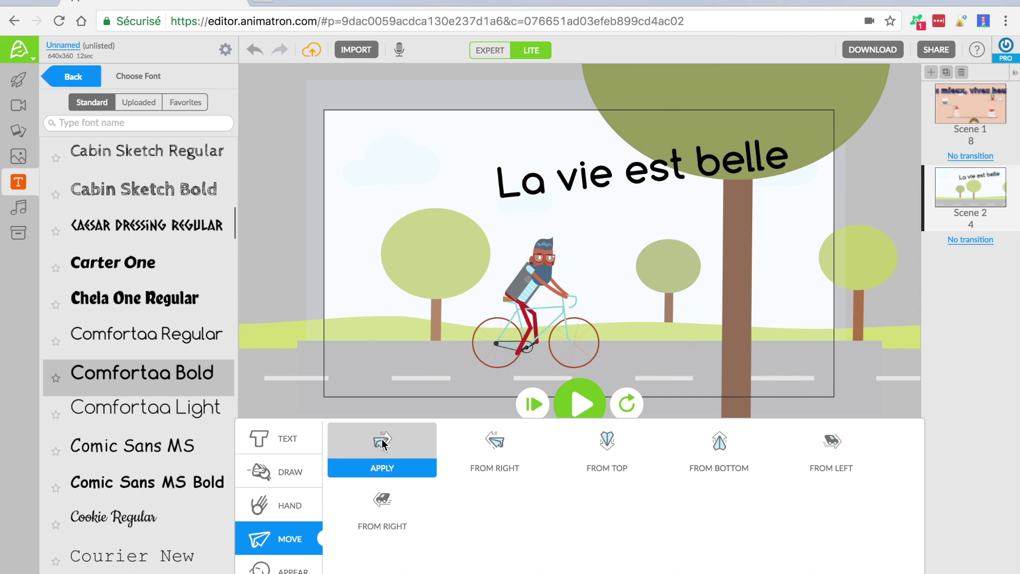
click(286, 399)
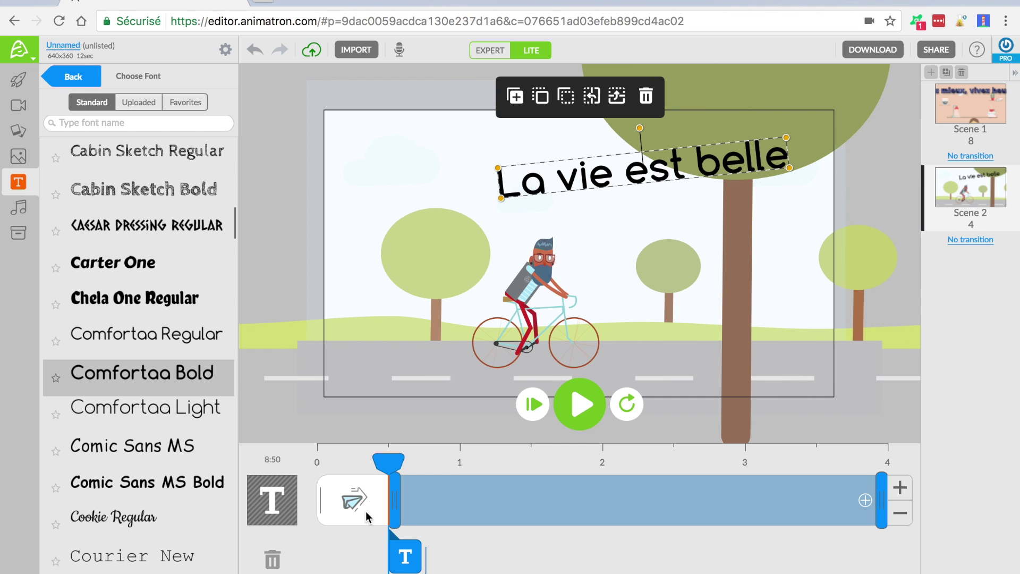
- Give the text a Move exit effect to the right starting at 3 seconds and play Scene 2 from the beginning
drag(881, 499, 743, 488)
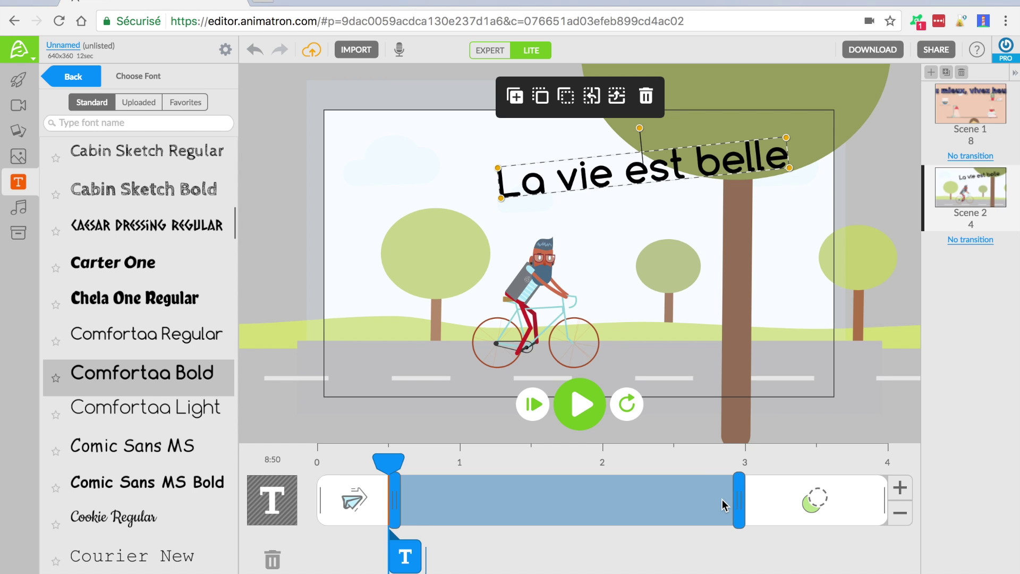
click(818, 500)
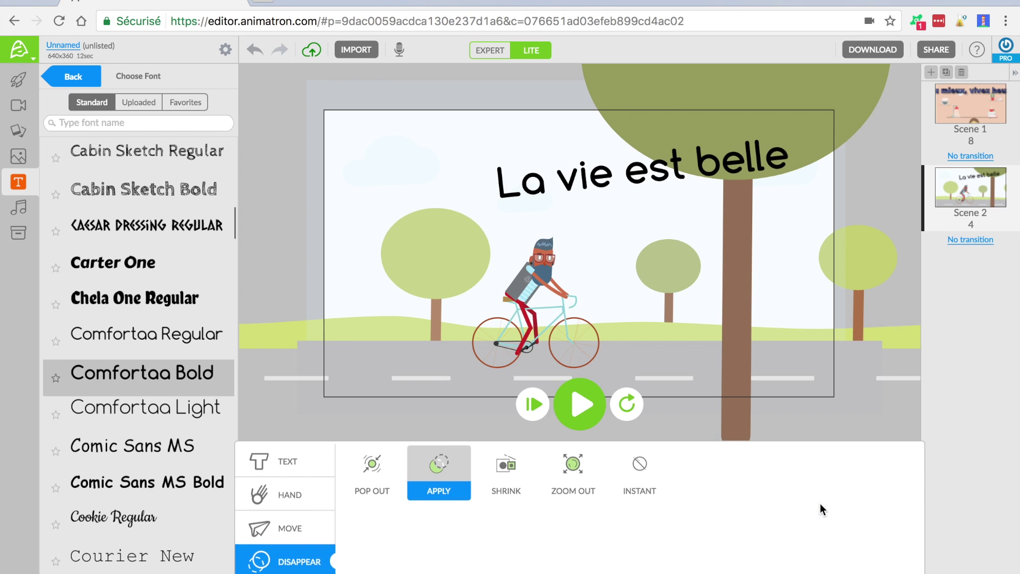
click(289, 523)
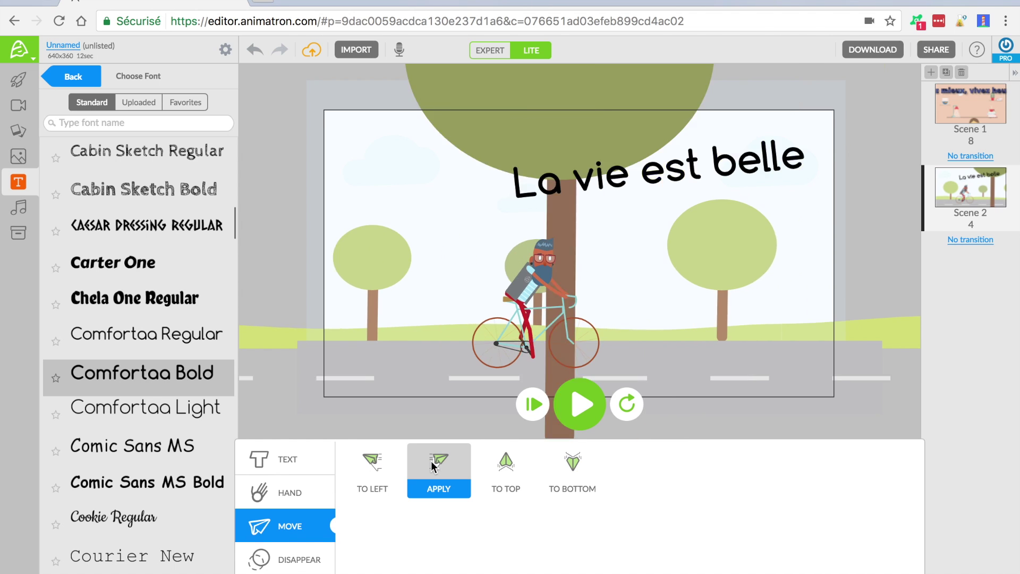
click(863, 416)
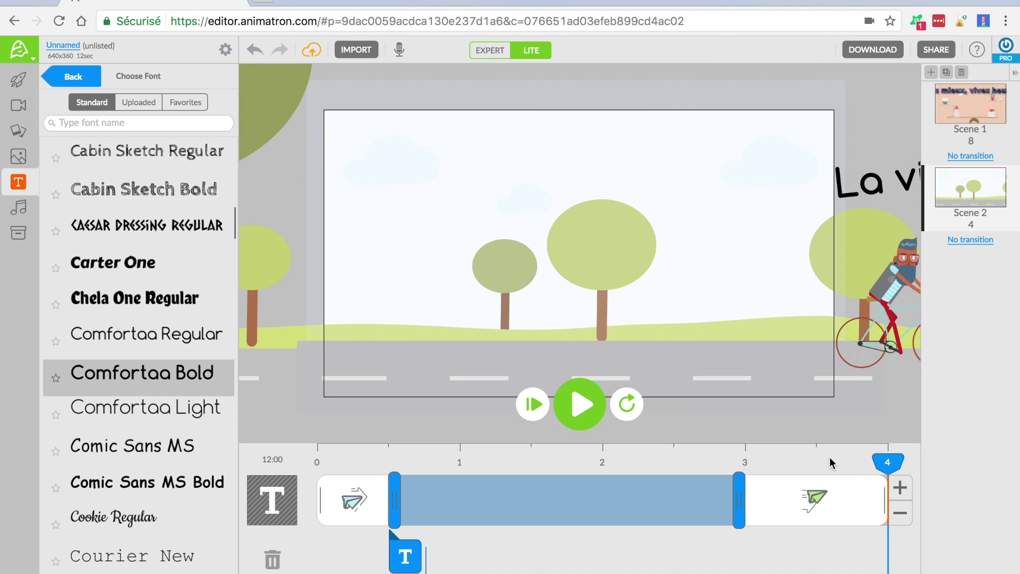
drag(885, 461, 251, 471)
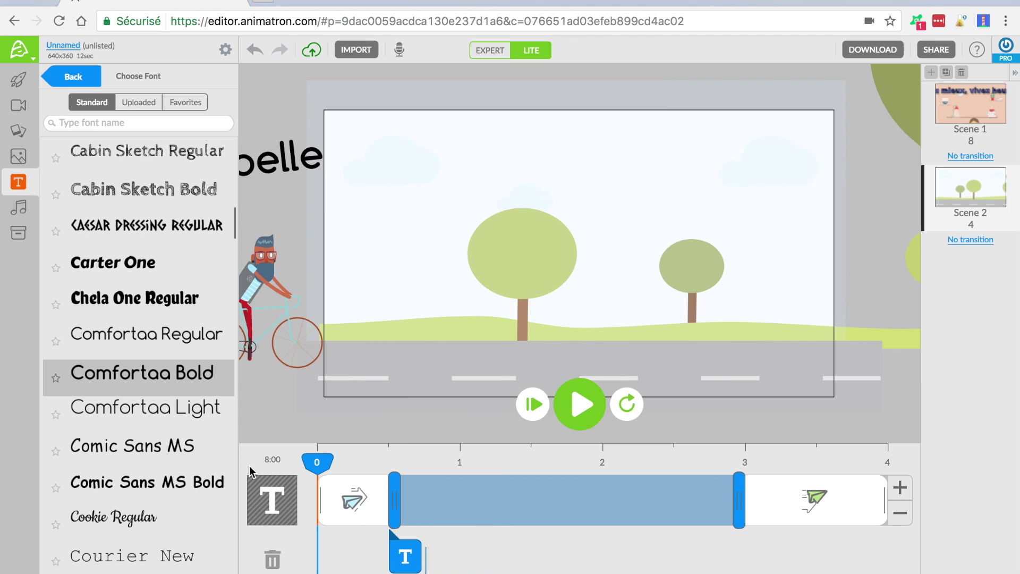
click(573, 402)
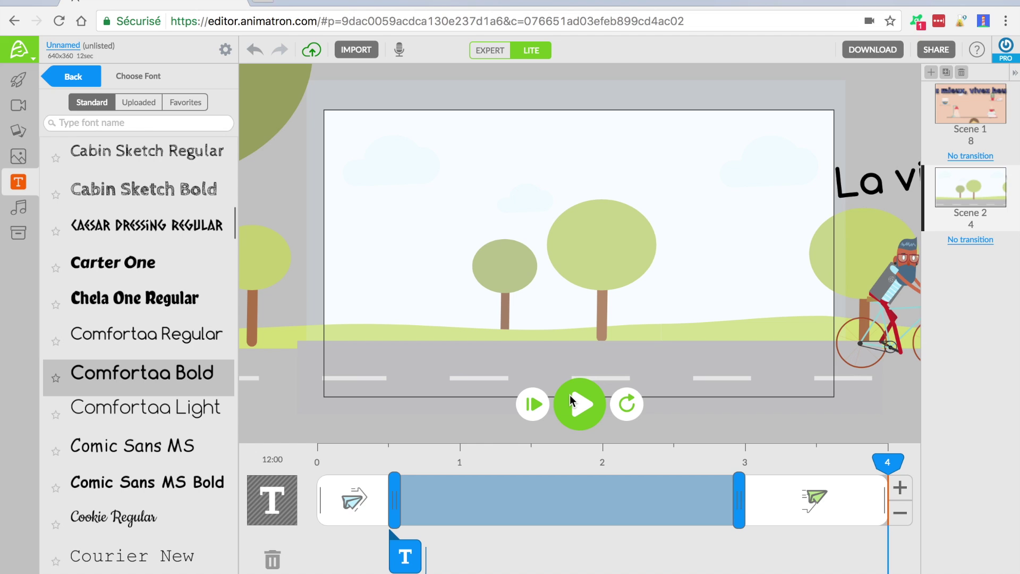
- Add a new blank scene after Scene 2 and place the Hipster Couple man seated with a laptop in its left half
click(968, 117)
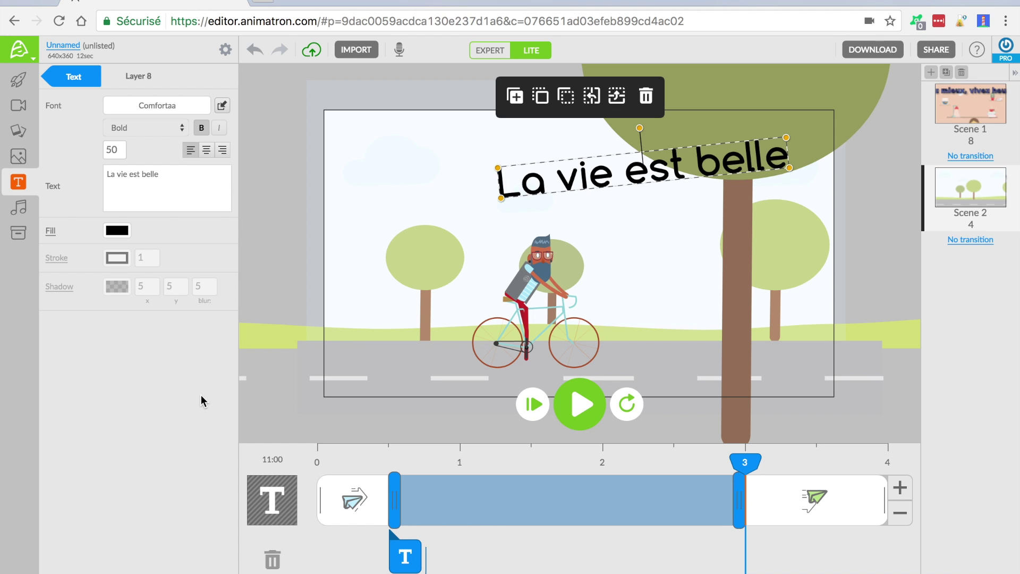
click(18, 81)
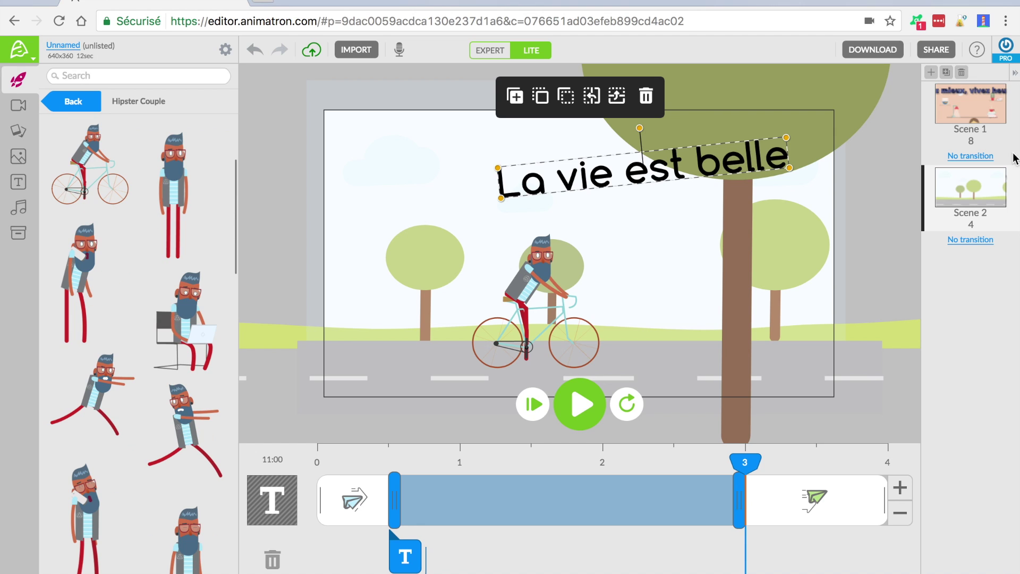
click(930, 73)
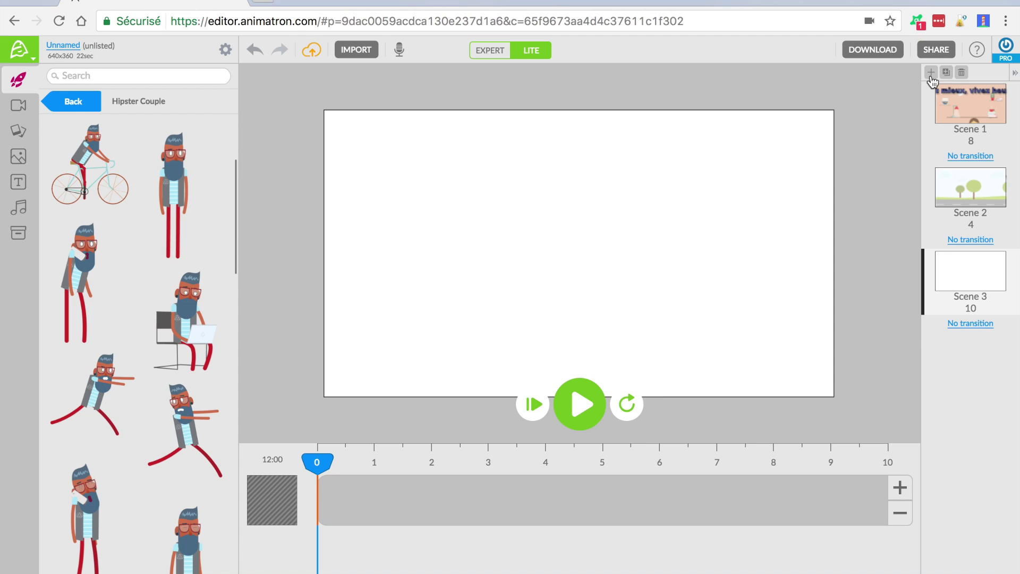
click(196, 305)
drag(195, 306, 410, 217)
drag(450, 254, 439, 229)
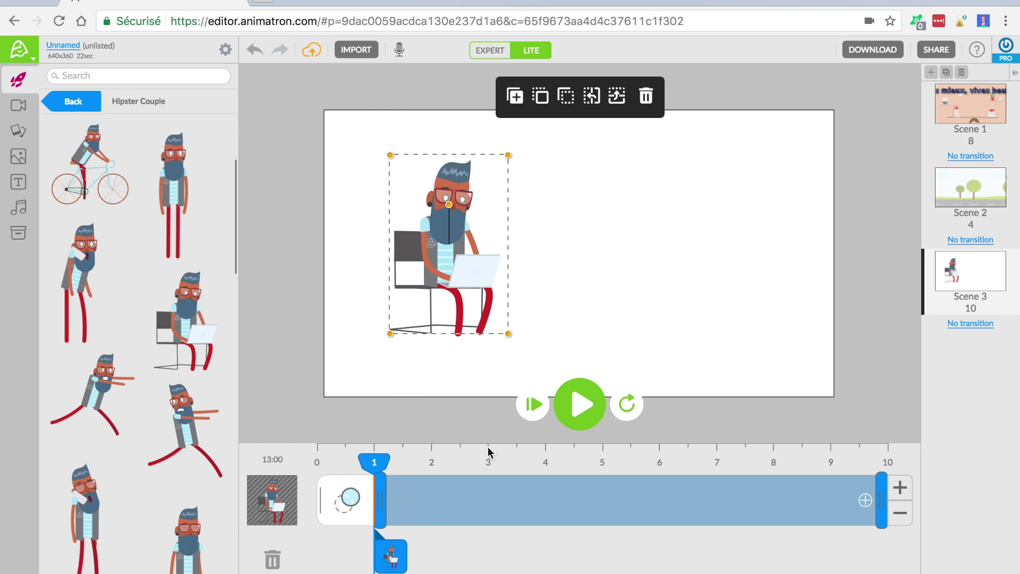
- Play Scene 3 from 0 seconds to preview the seated man's animation and stop at 6 seconds
drag(373, 462, 330, 460)
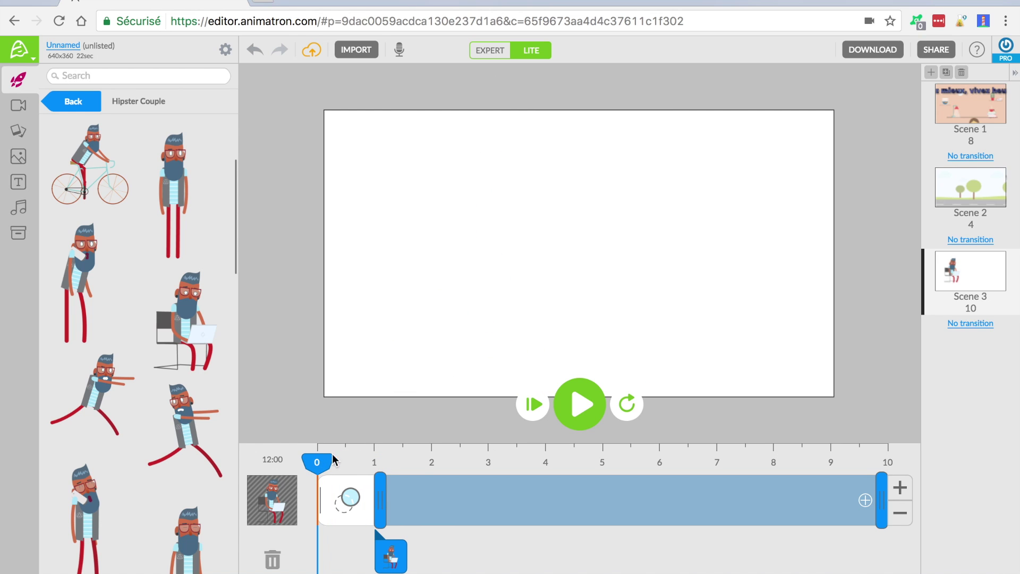
click(583, 412)
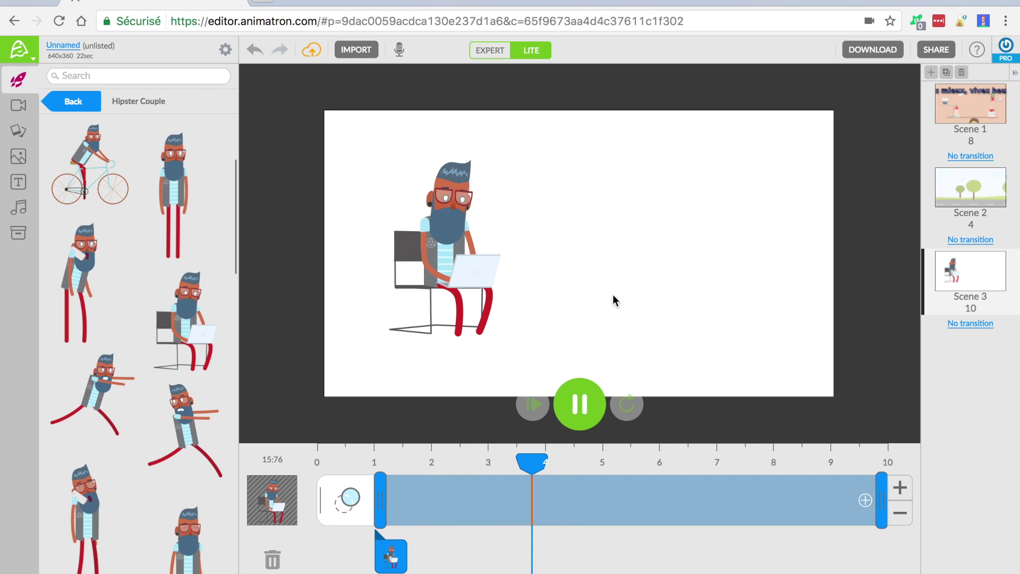
click(580, 407)
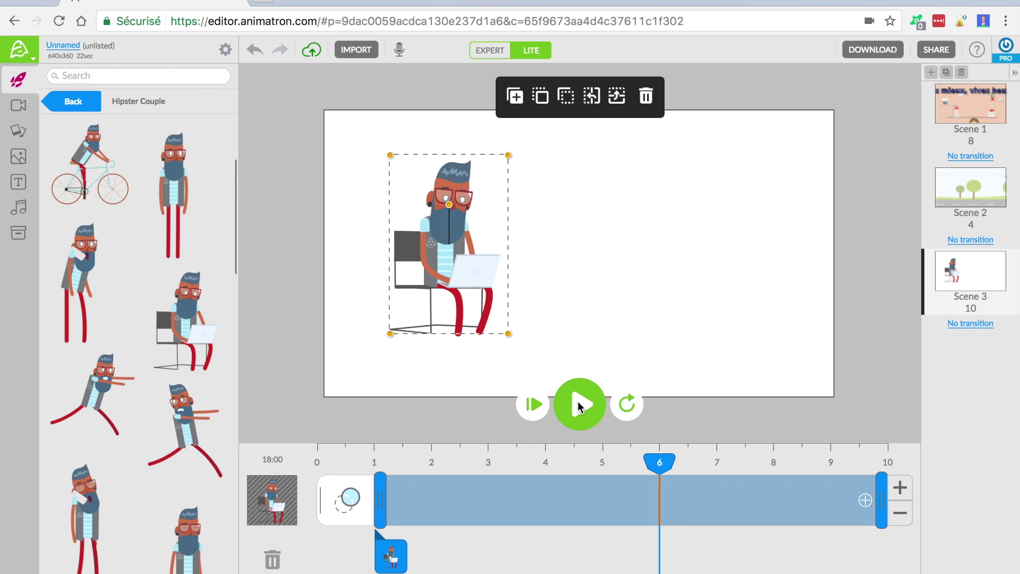
- Add the 21-second wedding video of the bride and groom to Scene 3 as a full-frame clip and preview it
click(17, 108)
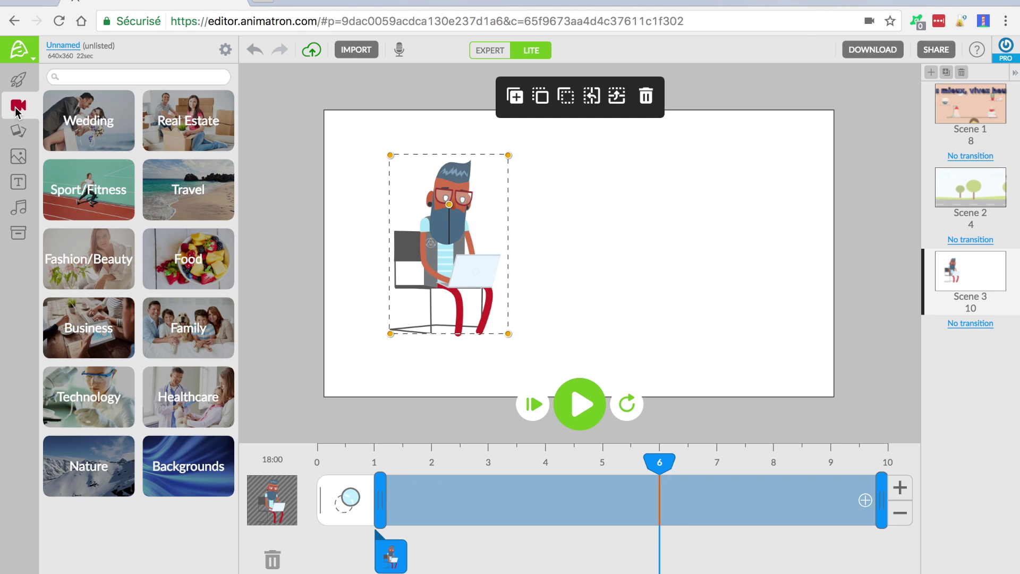
click(96, 139)
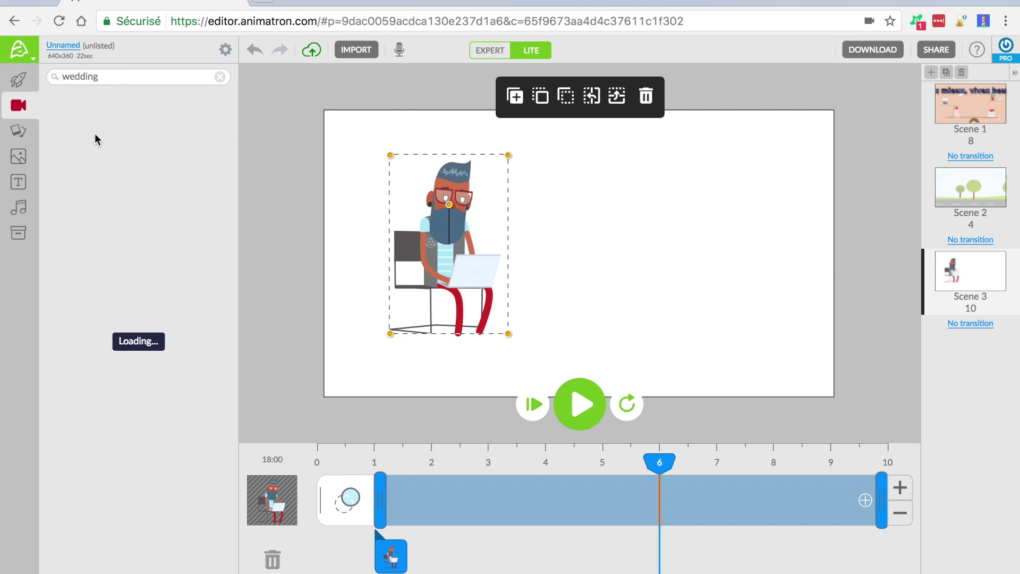
click(580, 404)
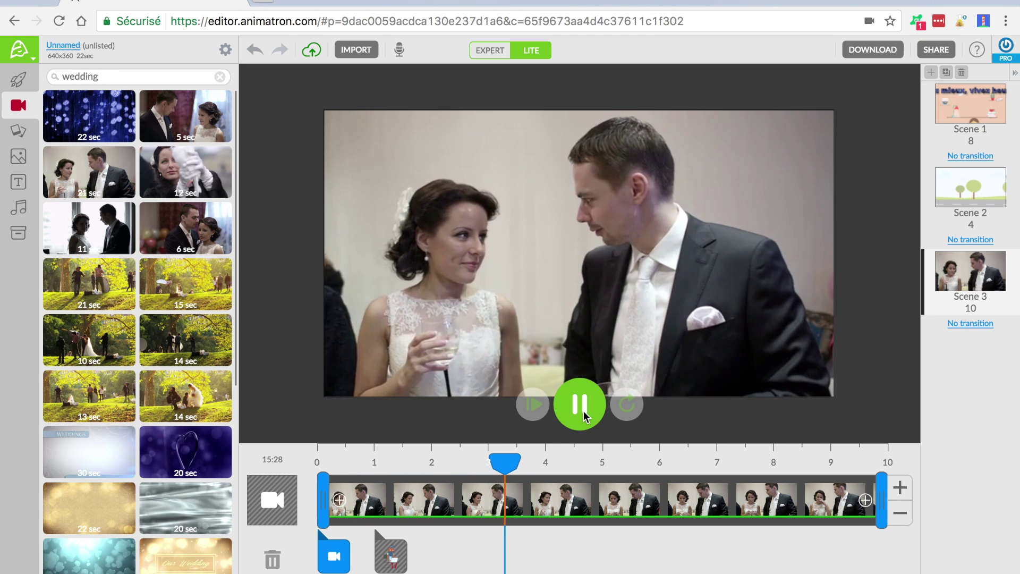
click(583, 415)
- Browse the wedding video clips and the Fashion/Beauty stock images
scroll(130, 322, down, 1)
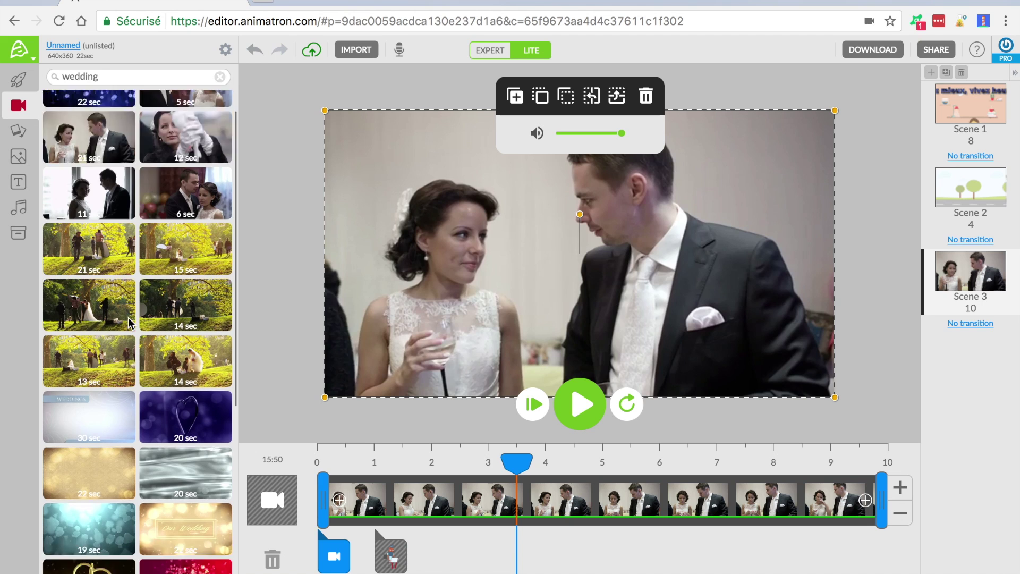
scroll(130, 323, down, 5)
scroll(181, 364, down, 2)
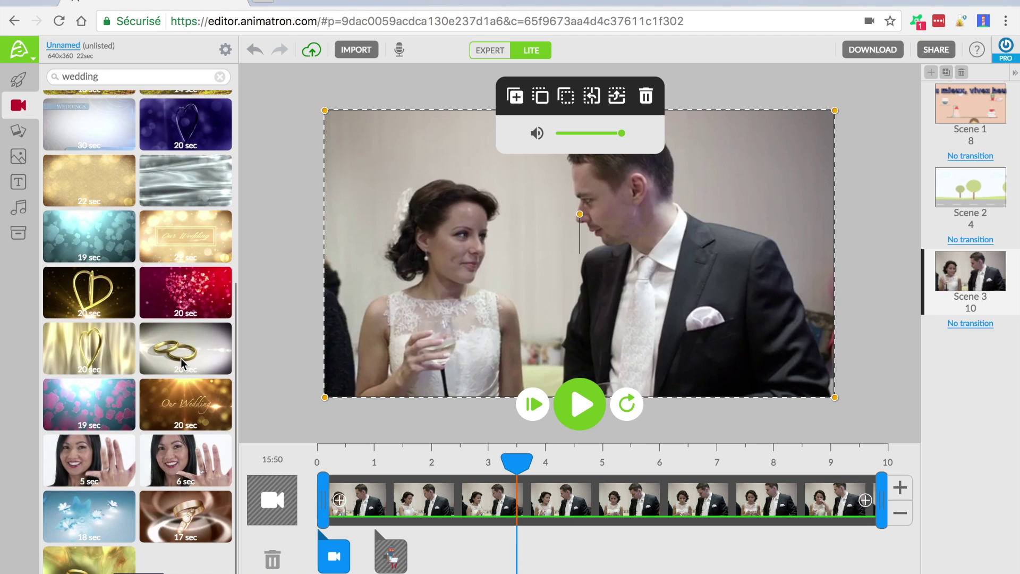
scroll(181, 364, up, 7)
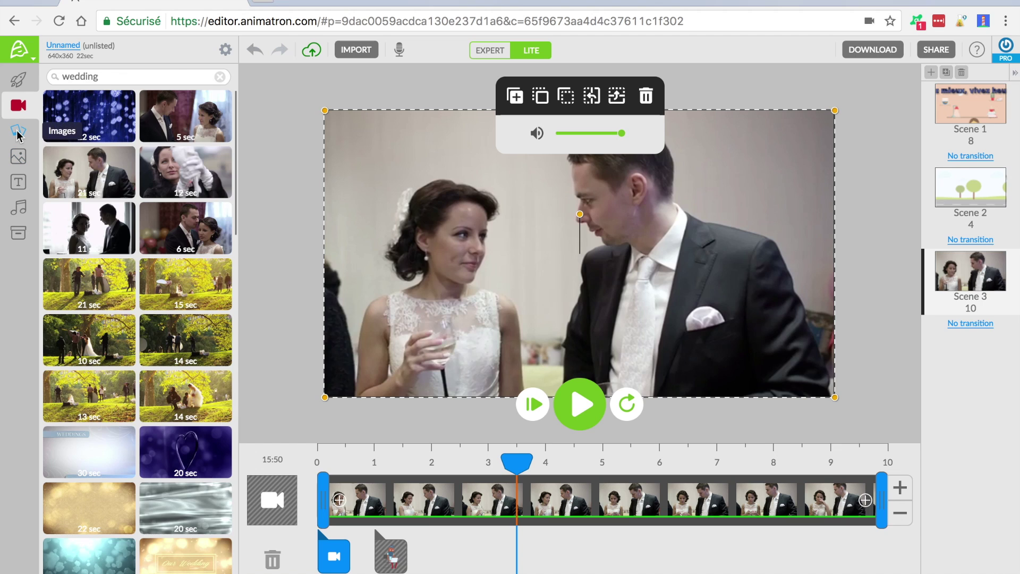
click(19, 133)
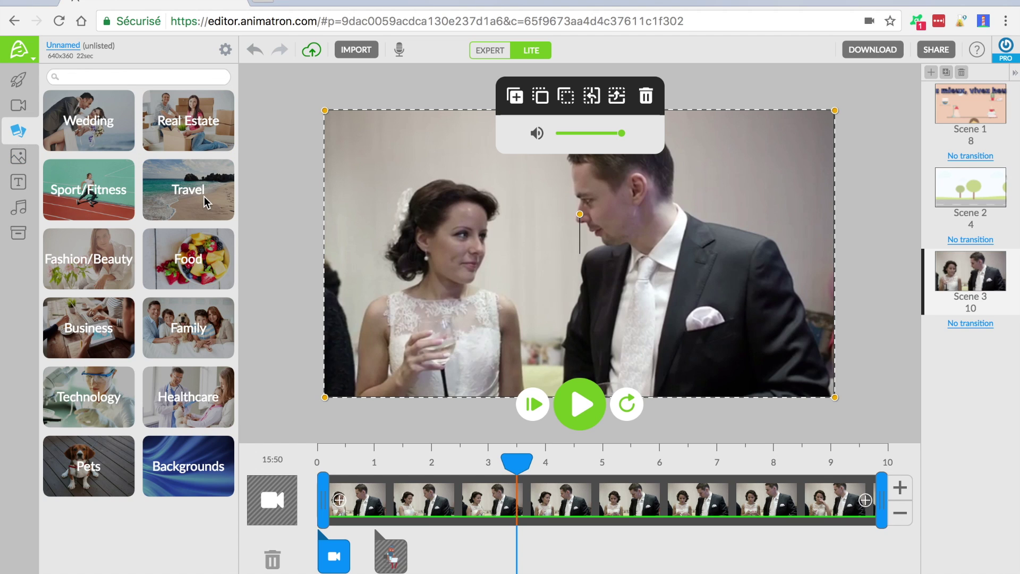
click(97, 271)
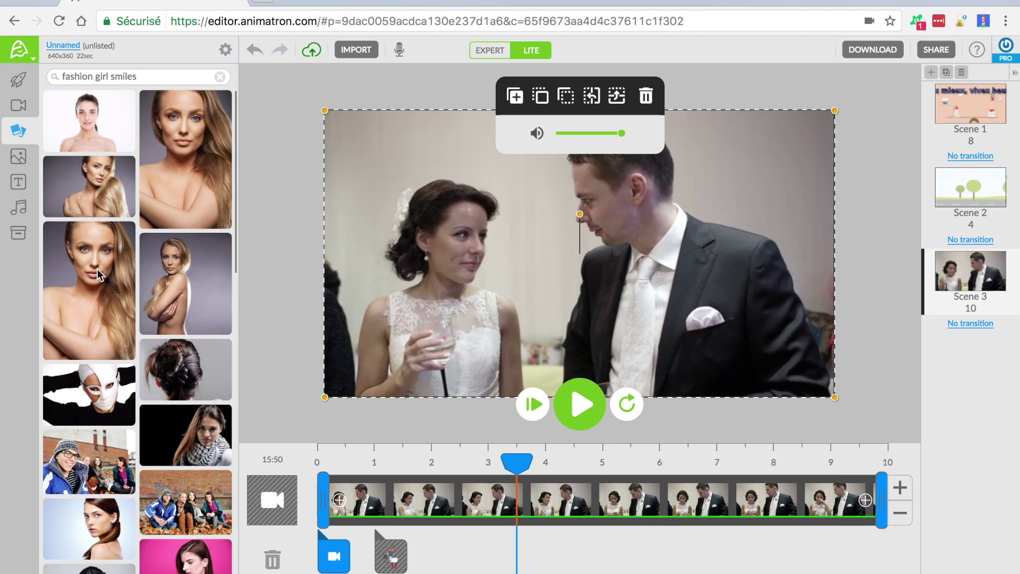
scroll(137, 276, down, 3)
scroll(137, 279, down, 10)
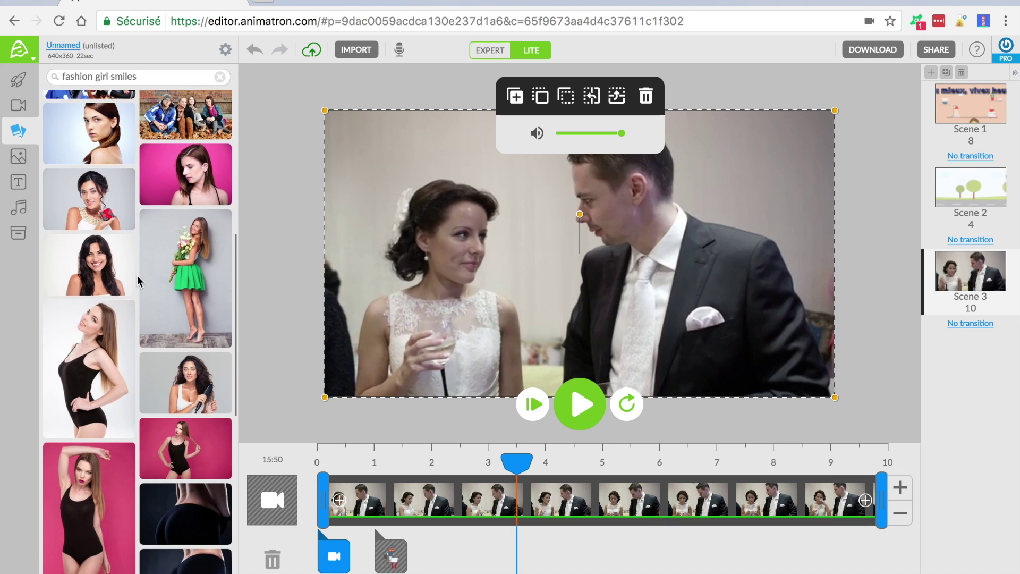
- Look through the available backgrounds, the text settings and the music categories
click(18, 156)
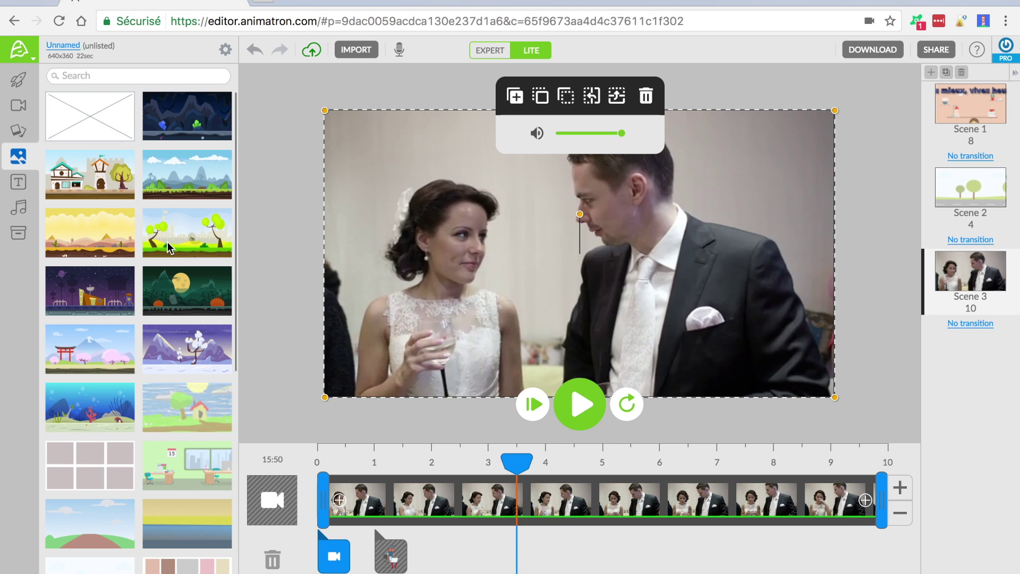
scroll(168, 242, down, 3)
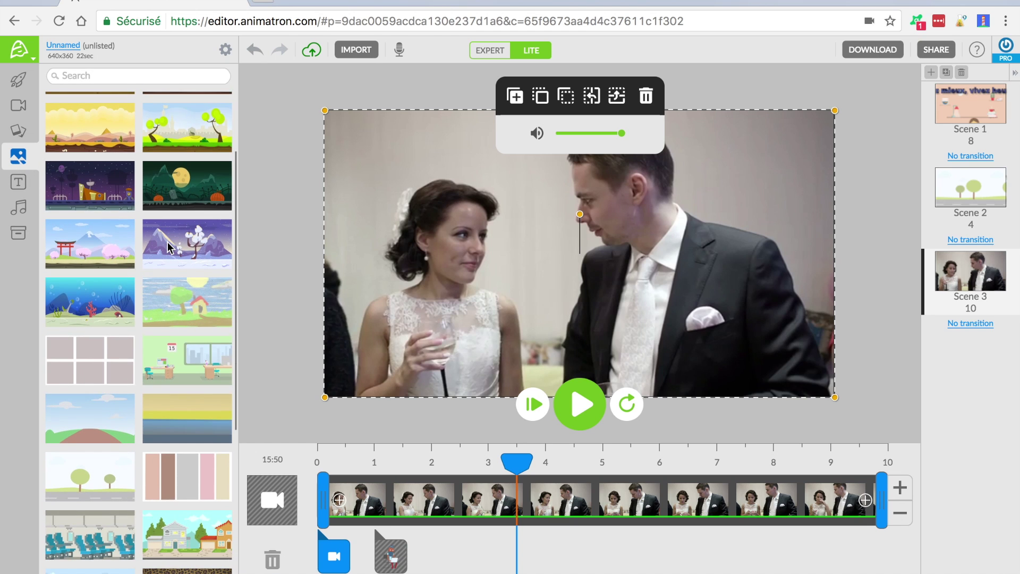
scroll(167, 241, down, 3)
scroll(167, 241, down, 5)
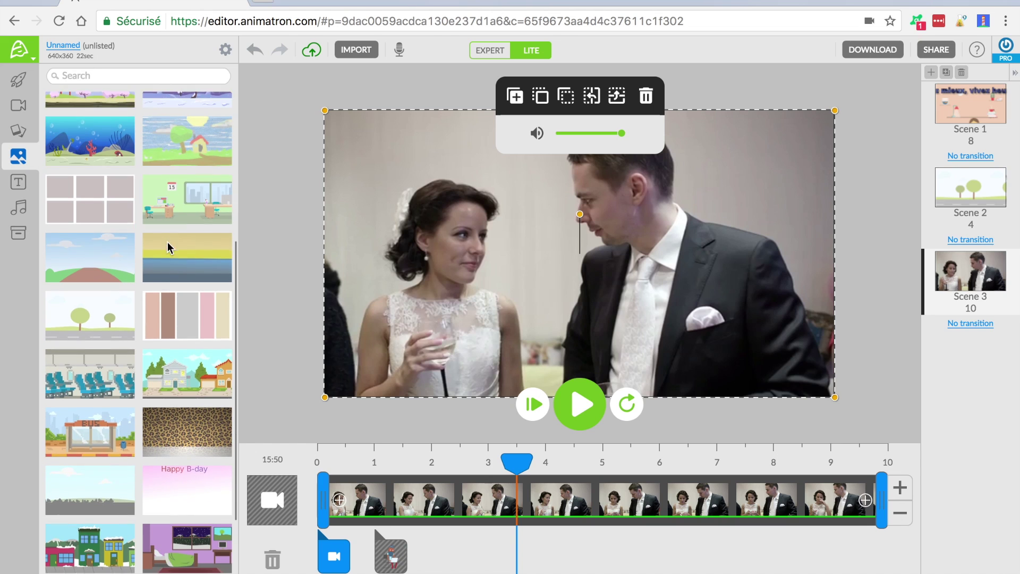
click(19, 104)
click(18, 79)
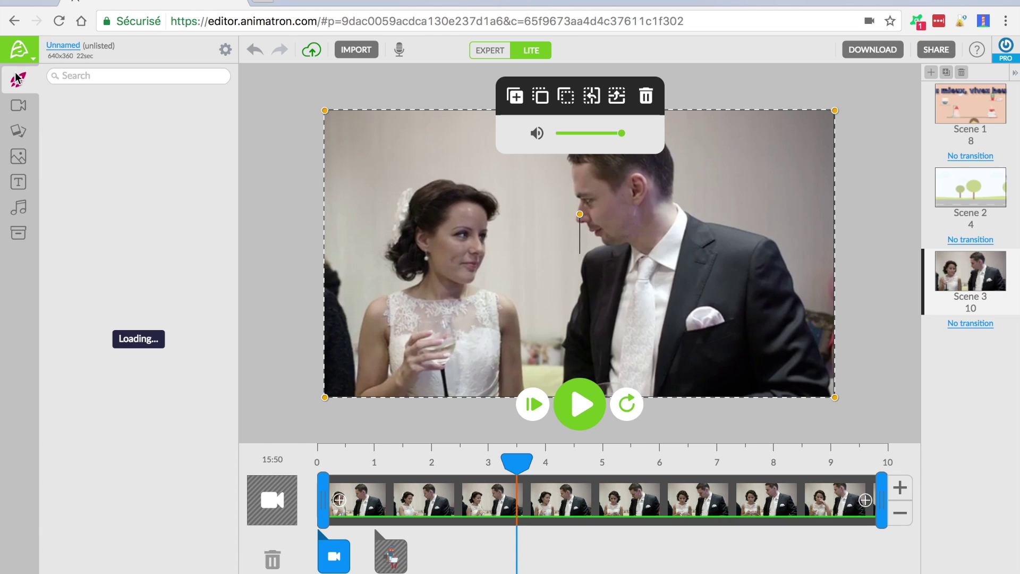
click(18, 181)
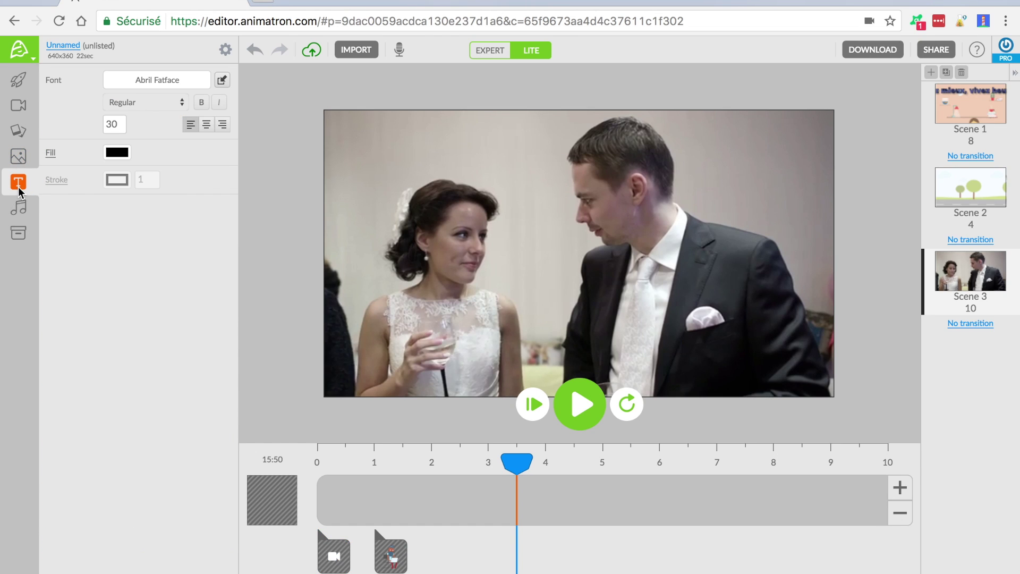
click(21, 214)
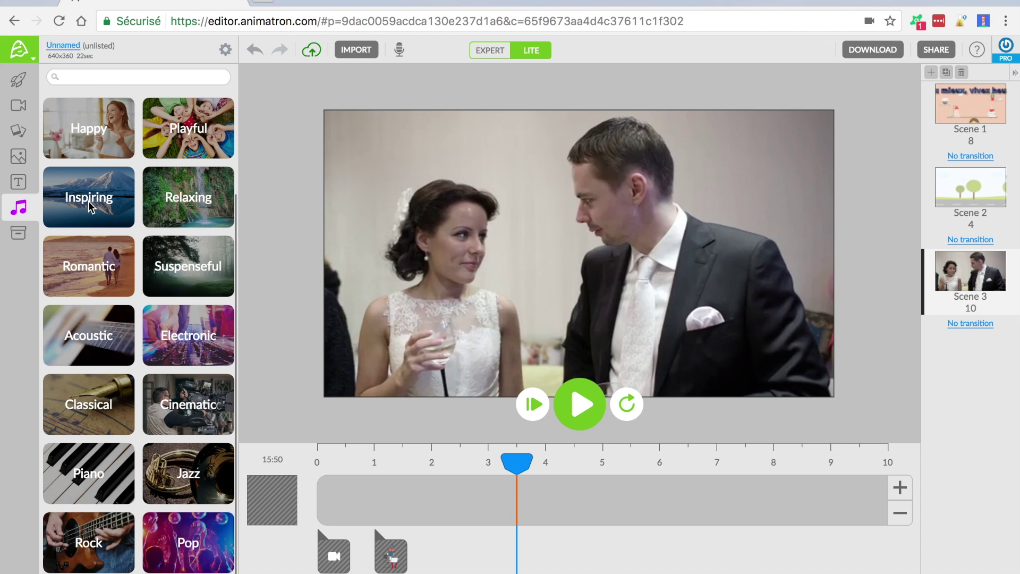
- Preview the Electronic Blip Music track from the For Business music and add it to a new Scene 4
click(102, 146)
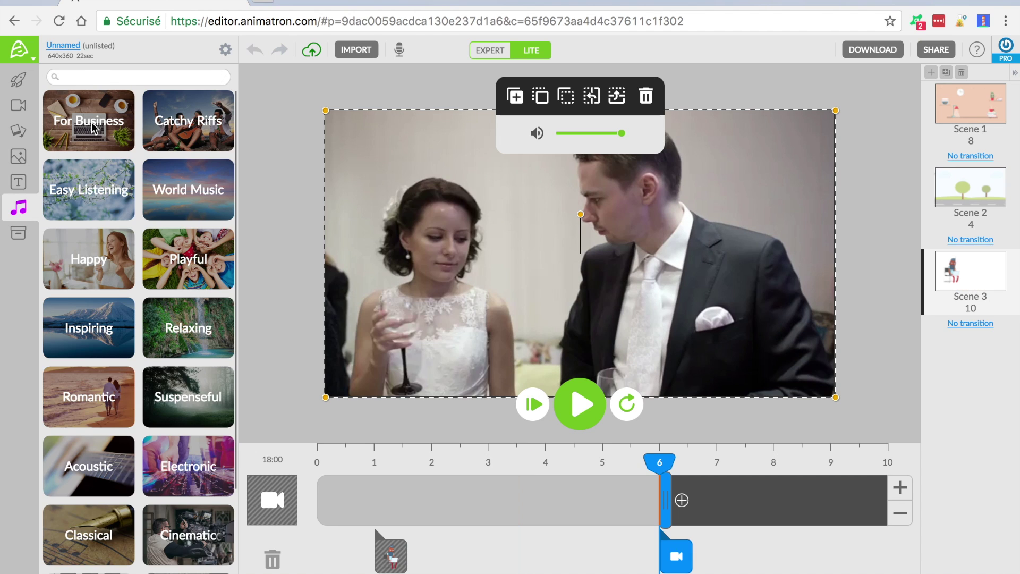
click(92, 133)
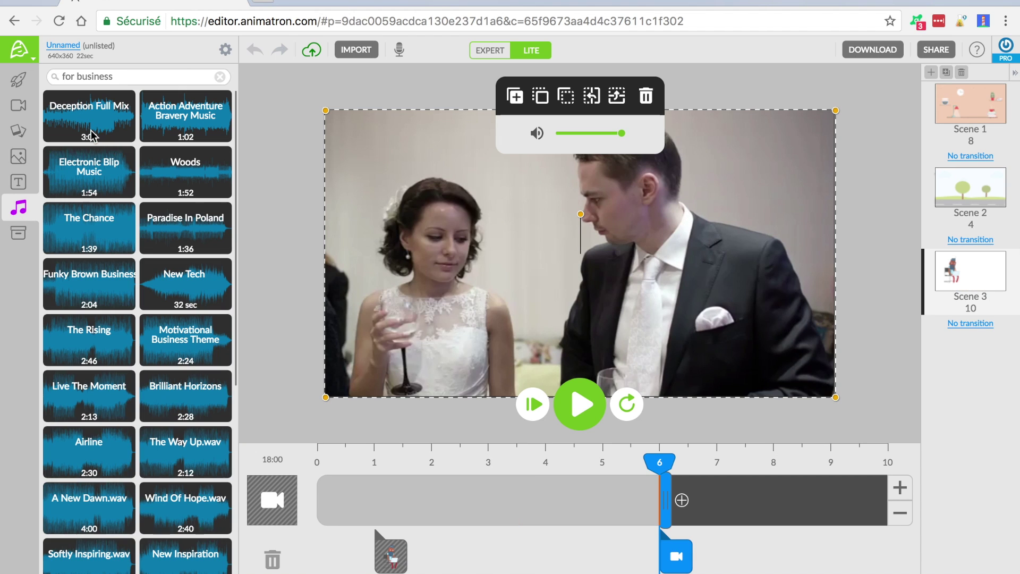
mouse_move(90, 174)
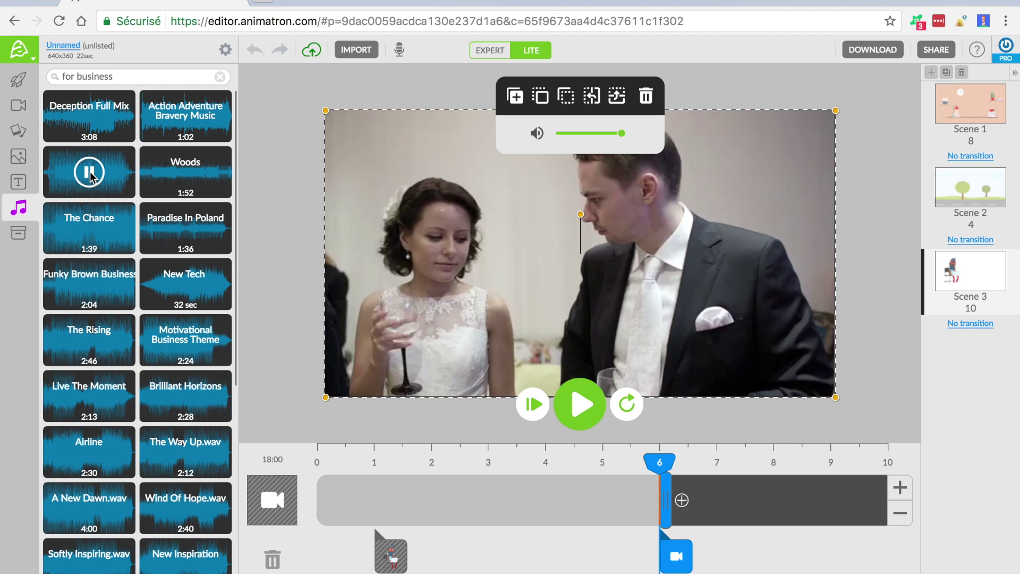
key(XF86AudioRaiseVolume)
click(89, 174)
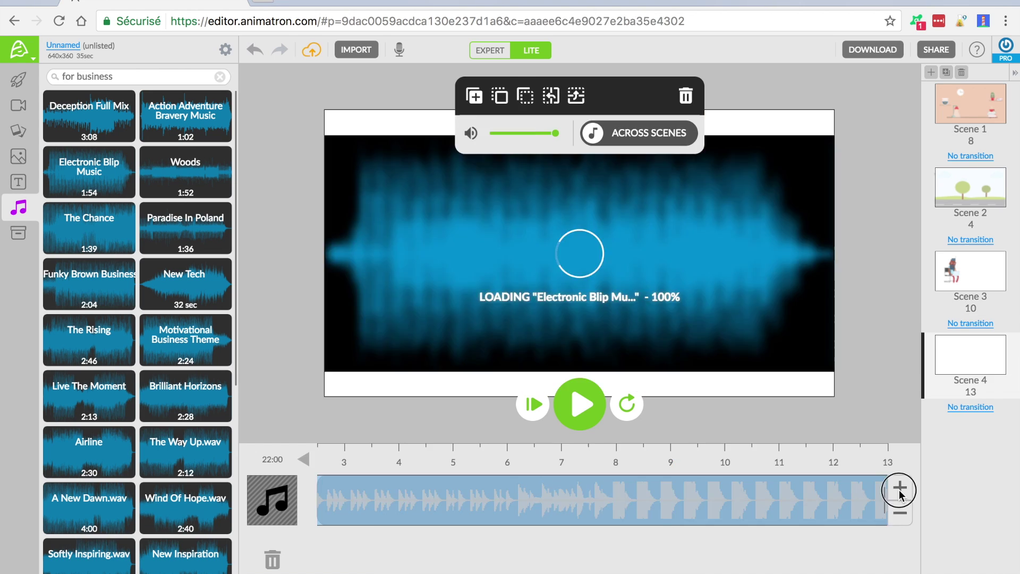
- Extend the duration of Scene 4 with its music track to 72 seconds
click(900, 492)
click(900, 491)
click(899, 492)
click(899, 491)
click(899, 491)
click(900, 492)
click(899, 492)
click(899, 491)
click(899, 491)
click(900, 491)
click(899, 492)
click(899, 491)
click(899, 492)
click(900, 491)
click(899, 491)
click(899, 491)
click(899, 491)
click(899, 491)
click(899, 492)
click(899, 487)
click(899, 487)
click(899, 487)
click(899, 487)
click(899, 487)
click(899, 487)
click(899, 487)
click(899, 487)
click(899, 491)
click(899, 490)
click(899, 490)
click(900, 490)
click(899, 490)
click(899, 490)
click(899, 490)
click(899, 490)
click(899, 489)
click(899, 490)
click(899, 489)
click(899, 490)
click(899, 490)
click(900, 490)
click(900, 490)
click(899, 489)
click(899, 491)
click(899, 492)
- View the uploaded files library, switch to Scene 1, and examine the project's video download presets before closing them
click(18, 236)
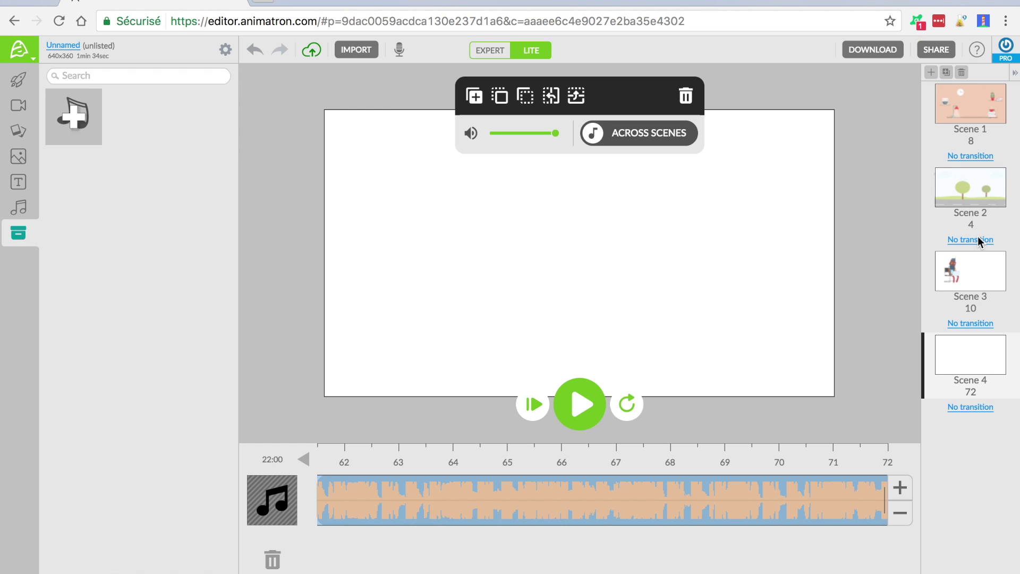
click(976, 116)
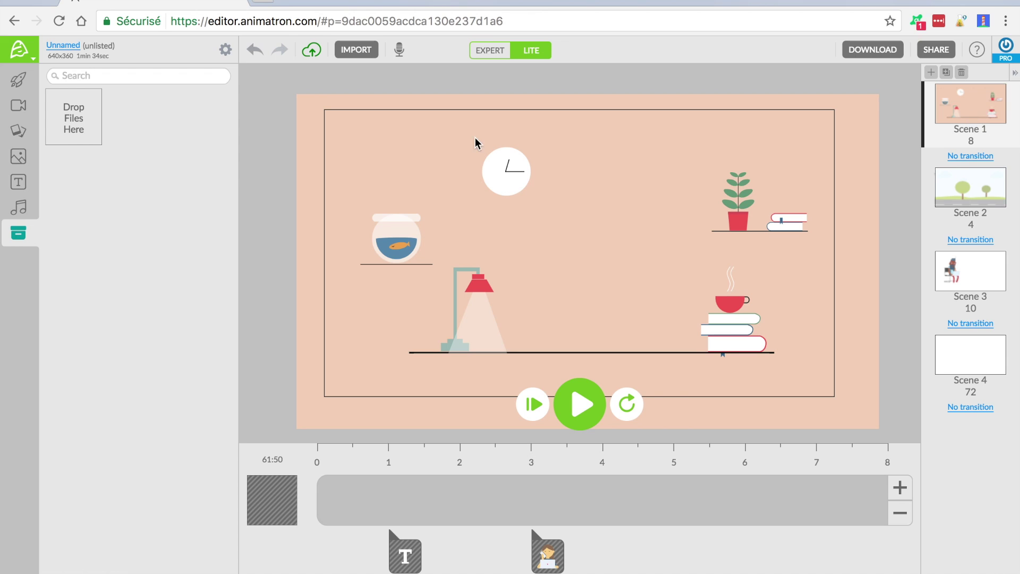
click(26, 55)
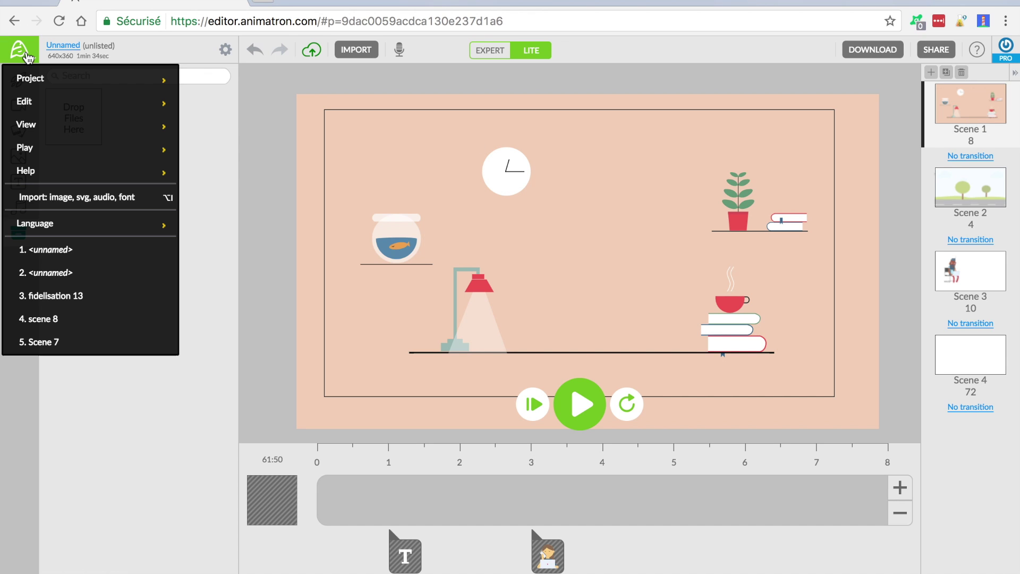
mouse_move(46, 82)
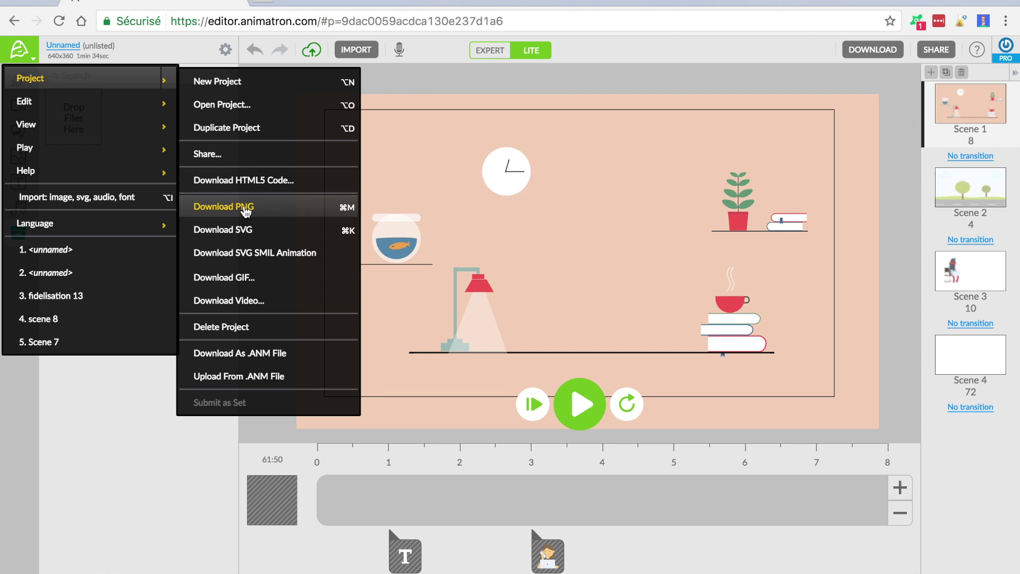
click(255, 307)
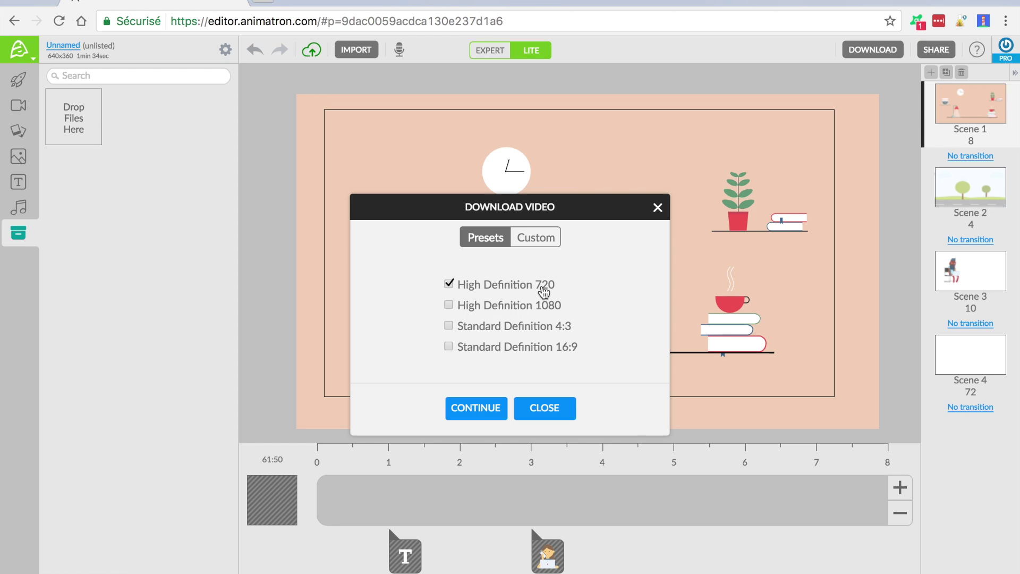
click(657, 209)
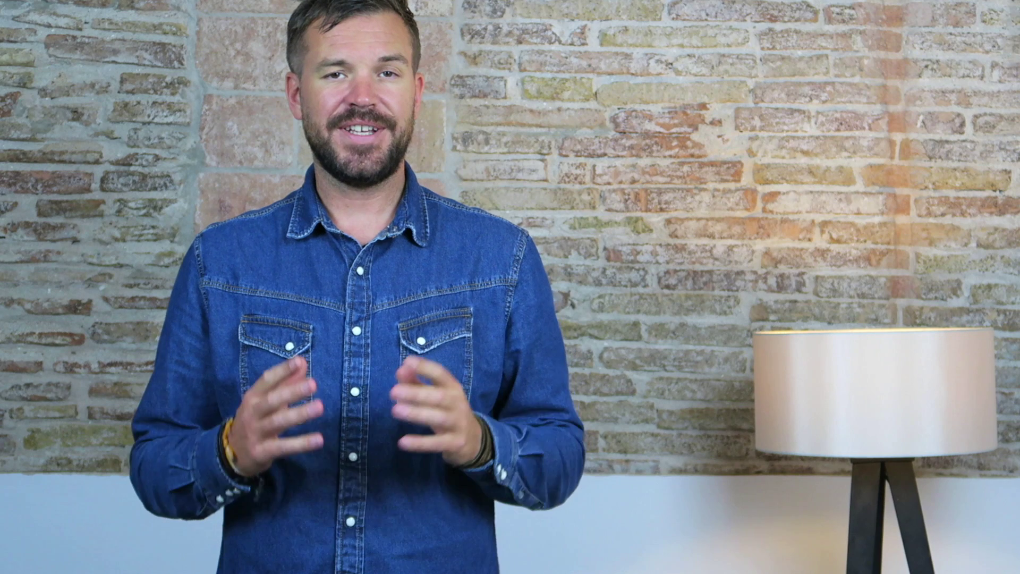